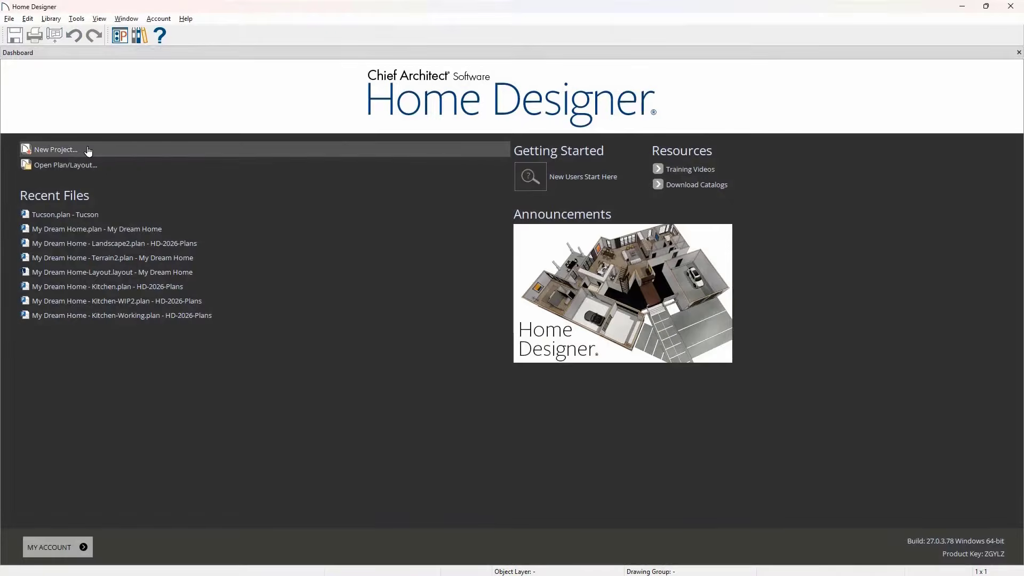
- Create a new project named My Dream Home with U.S. units in inches, including a plan and a layout
click(88, 152)
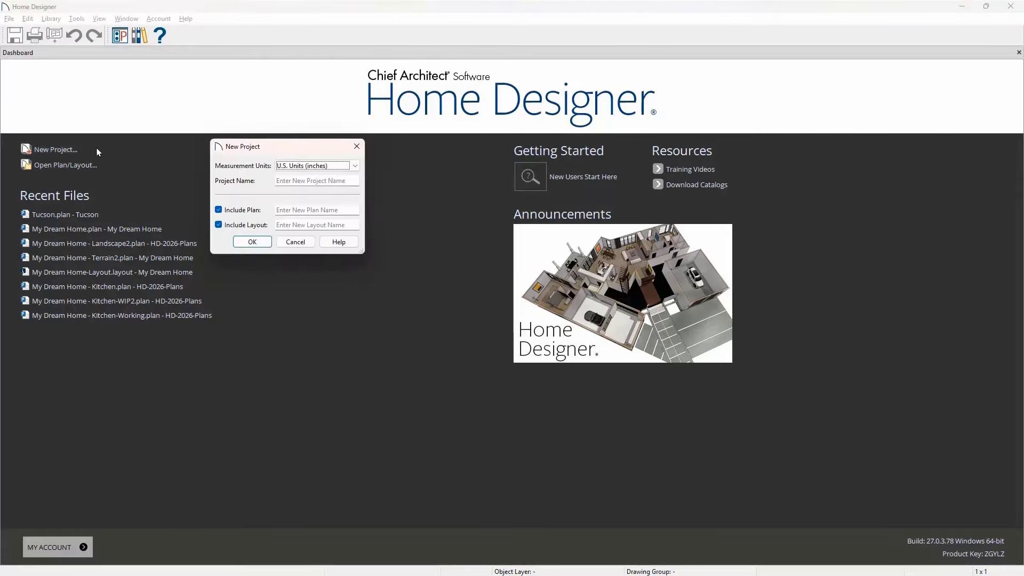
click(279, 179)
text(My D)
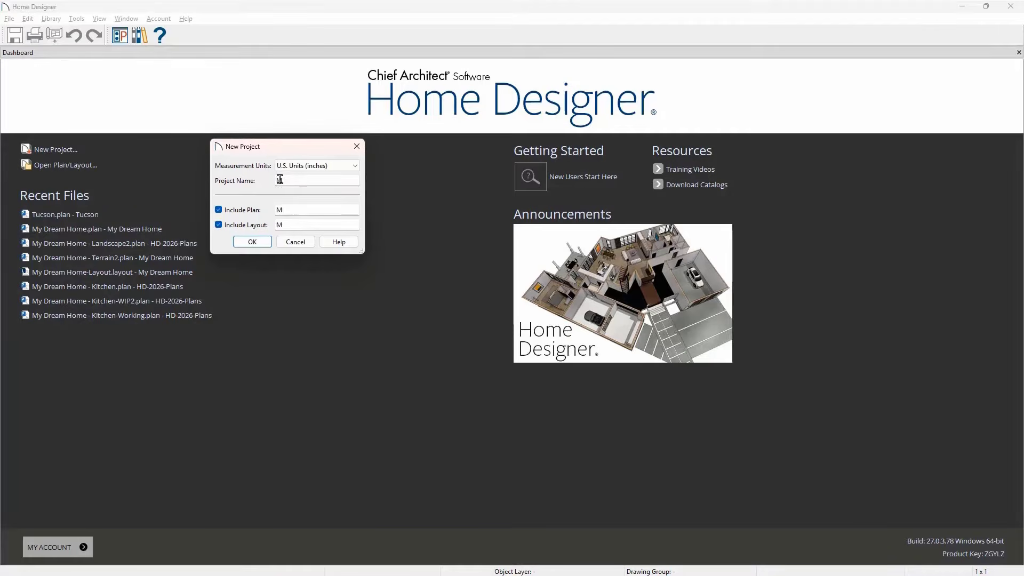
text(ream Home)
click(269, 242)
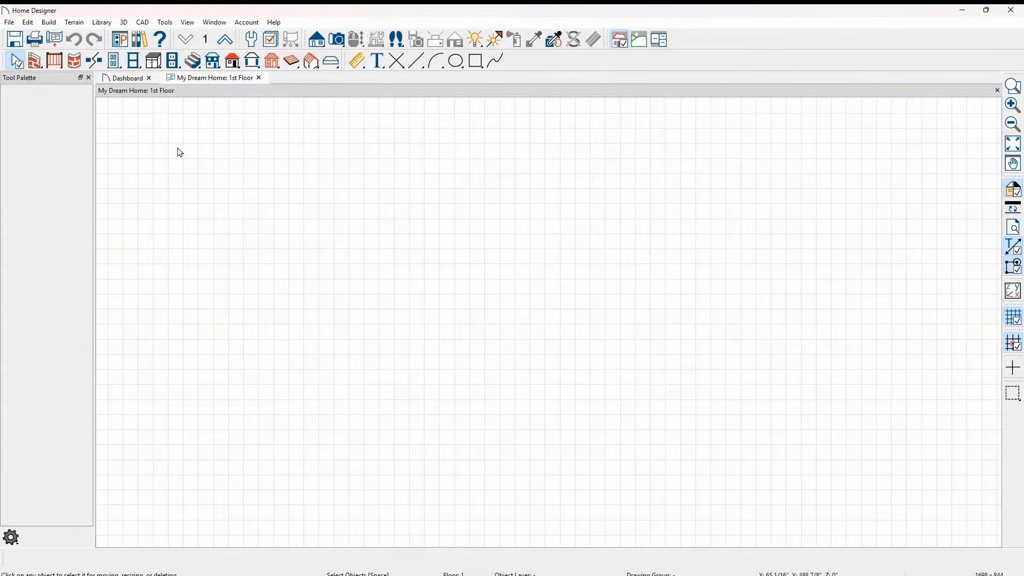
- Draw a straight exterior wall in the empty 1st Floor plan
click(37, 63)
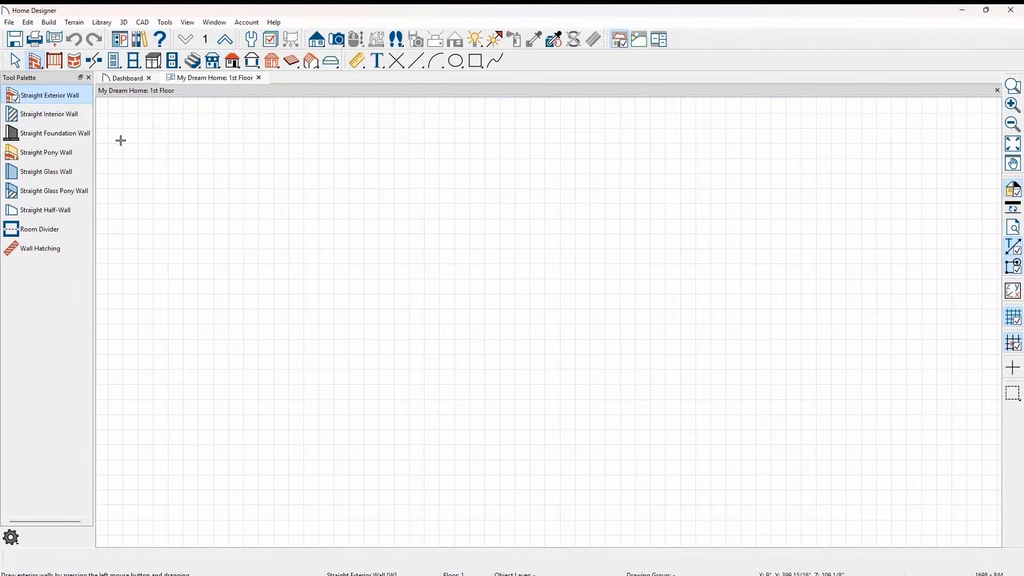
drag(132, 154, 842, 301)
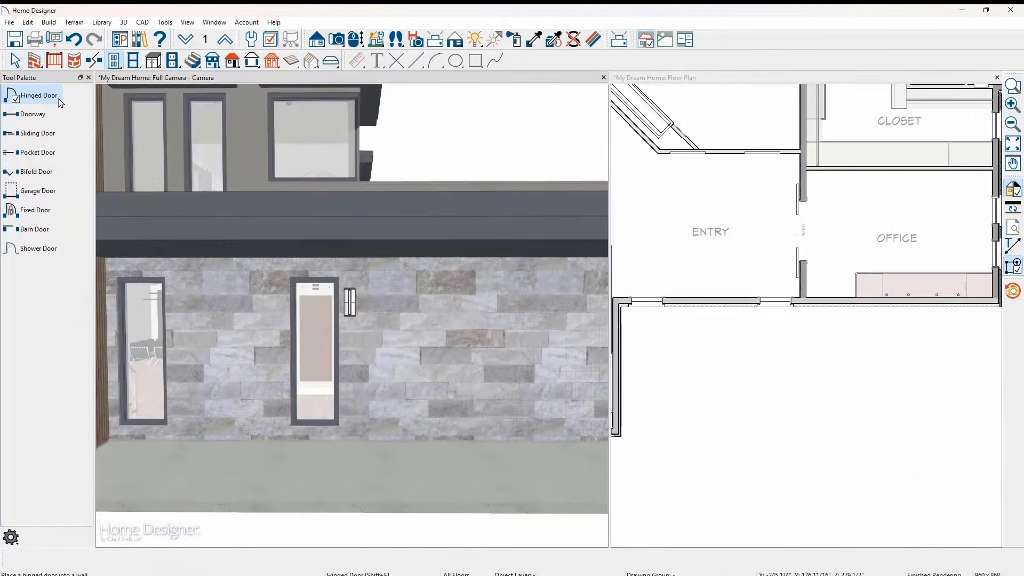
- Place a hinged double door between the two narrow entry windows and two standard windows in the stone wall beside them
click(226, 323)
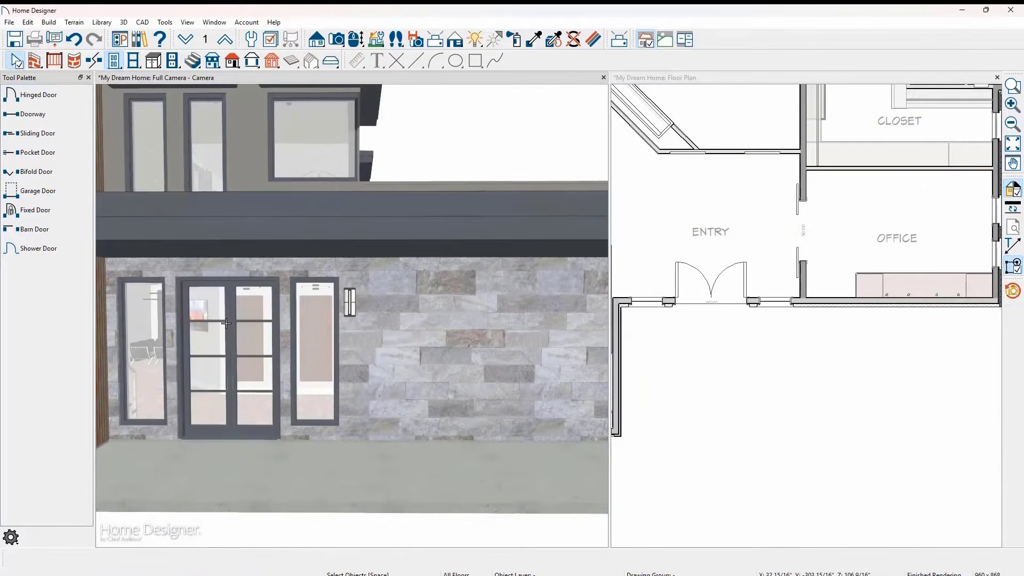
click(131, 64)
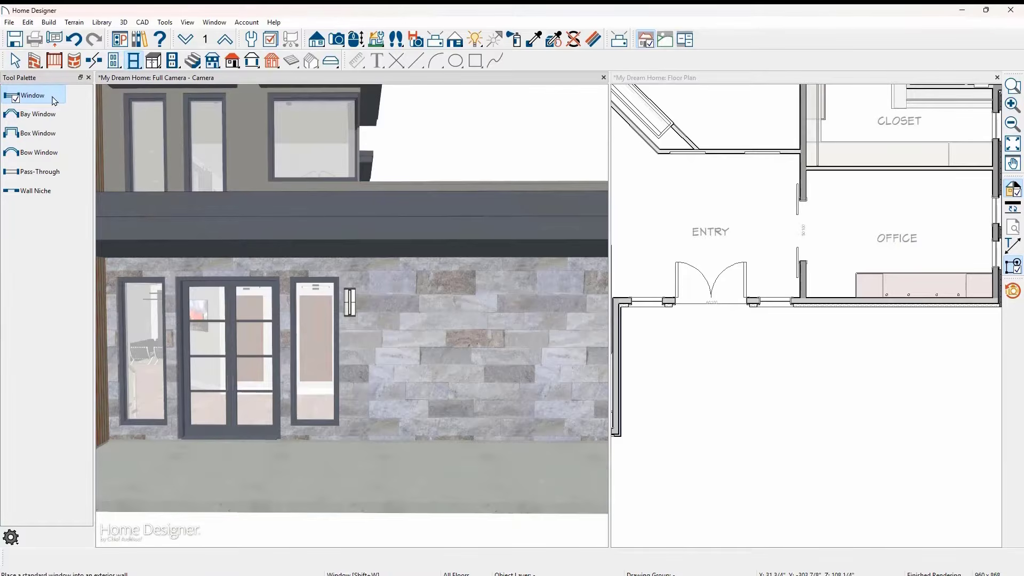
click(454, 328)
click(515, 328)
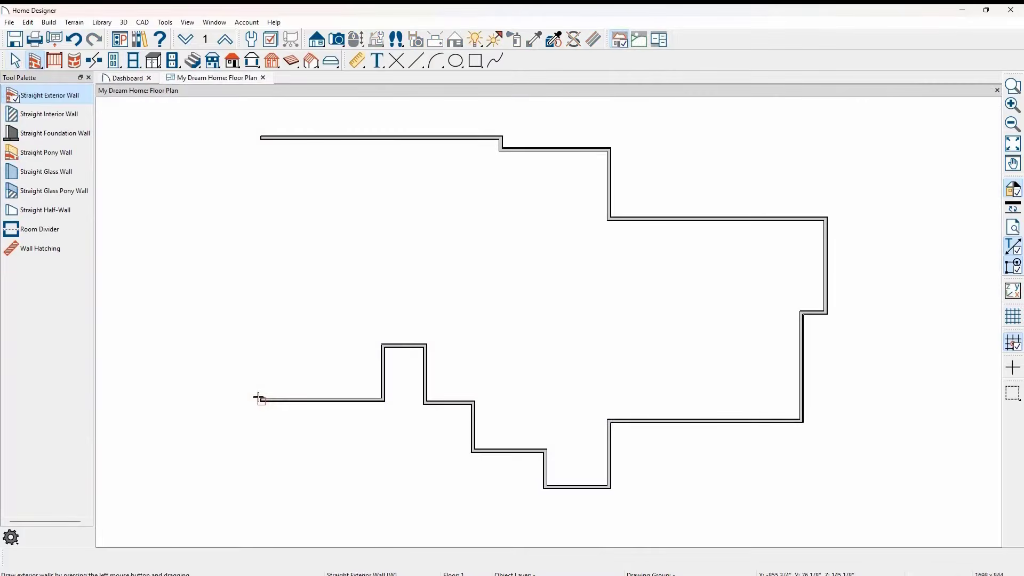
- Close the house outline with a straight exterior wall at its open end, and move that wall outward to make the house 100' wide
drag(258, 399, 252, 145)
key(space)
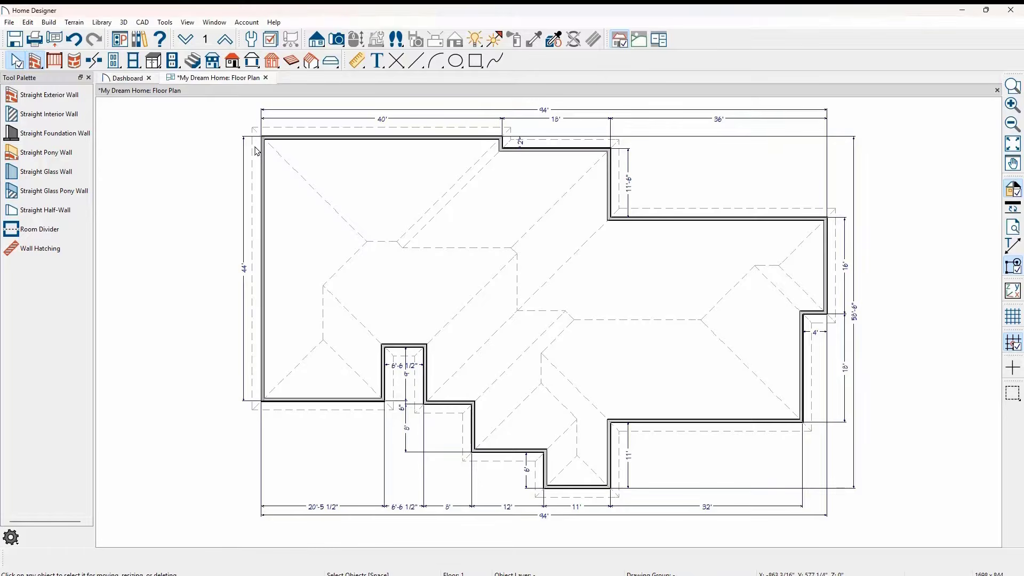
drag(262, 154, 225, 154)
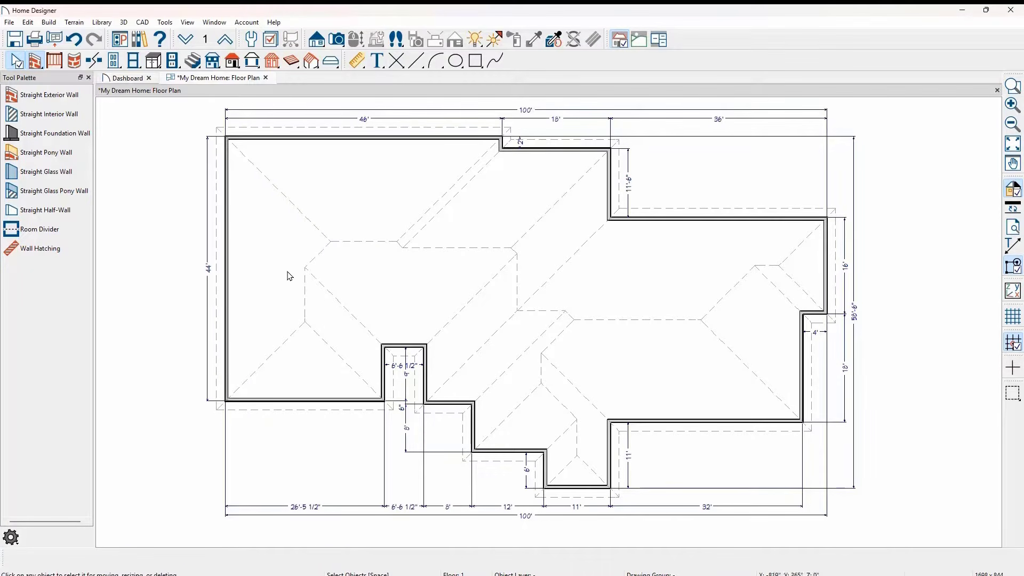
- Set the front wall of the large room at the plan's left end to 7' from the back wall of the adjacent recess
click(358, 399)
click(403, 380)
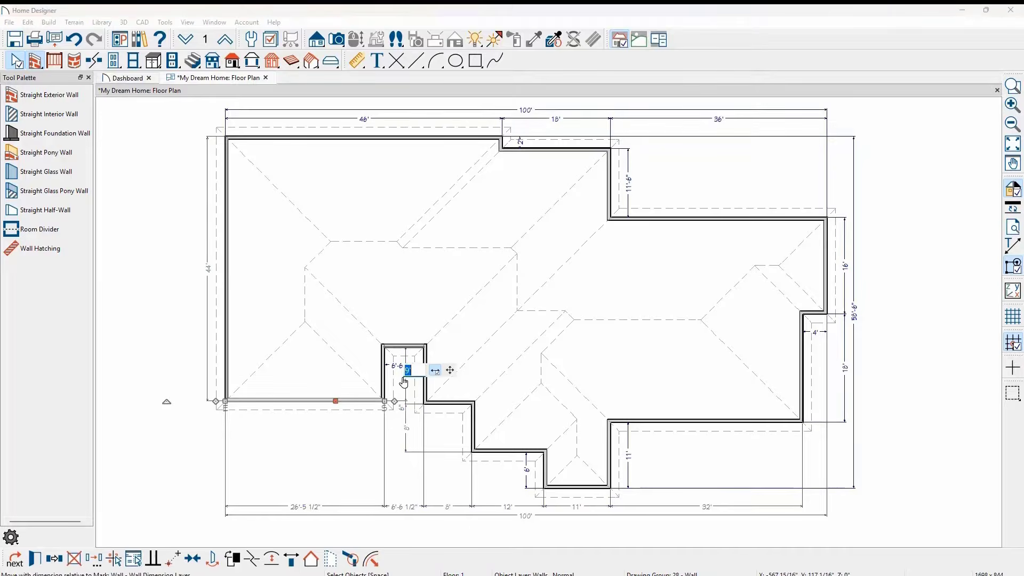
text(7)
key(Return)
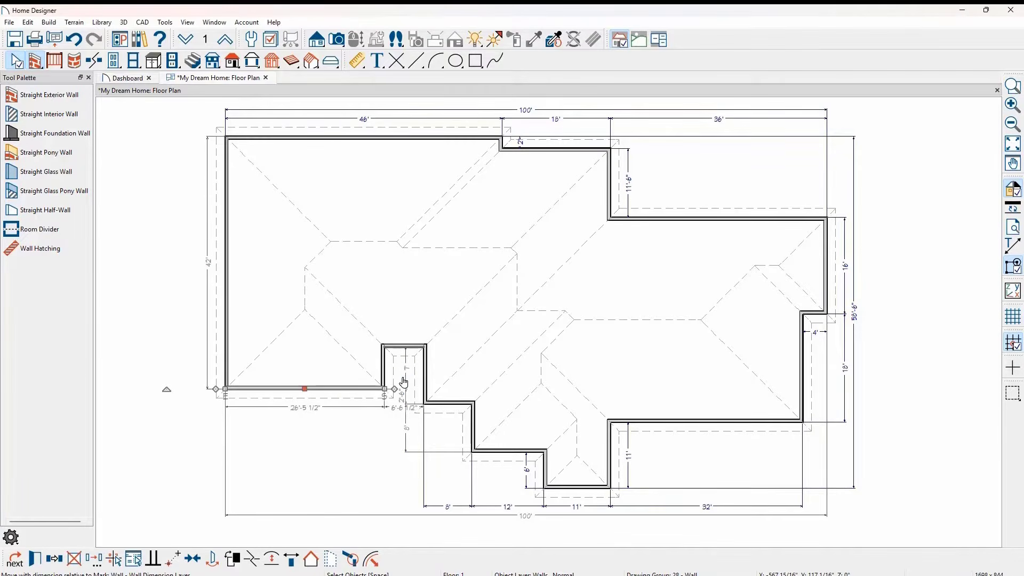
key(Escape)
- Draw straight interior walls from the recess corner to the rear wall and from the rear jog back toward that partition
click(51, 114)
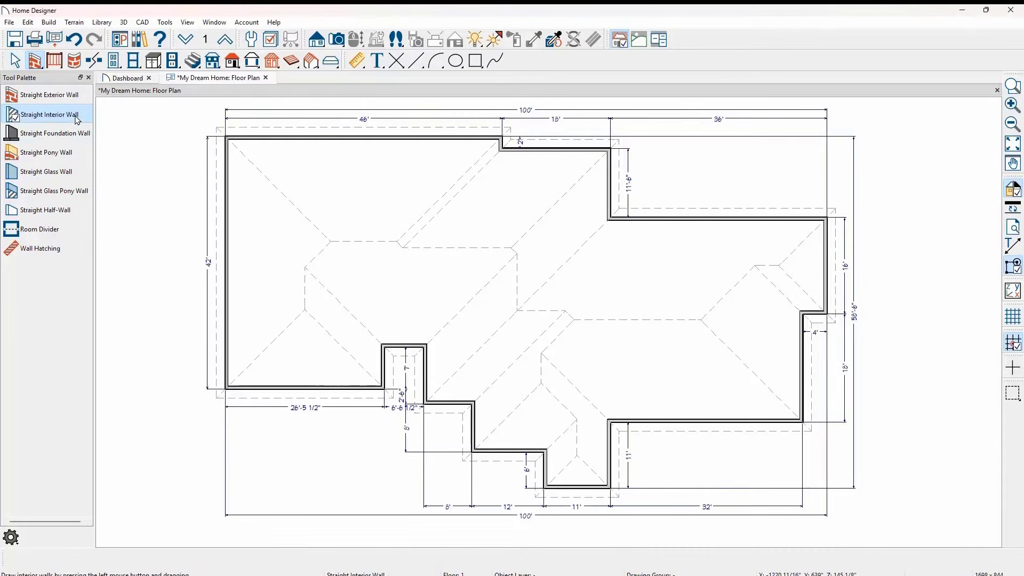
drag(379, 339, 382, 140)
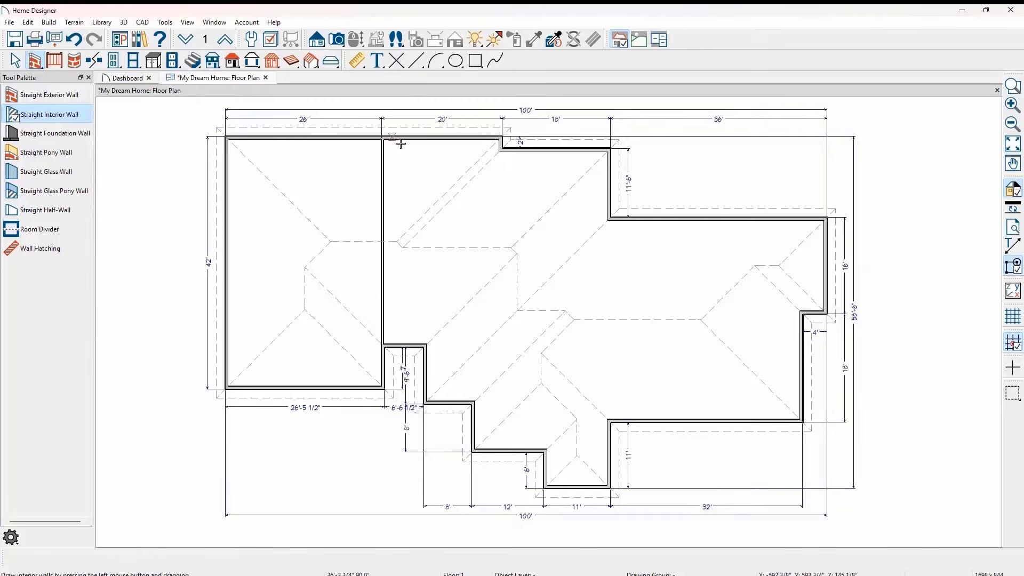
mouse_move(501, 149)
mouse_down()
mouse_move(504, 236)
mouse_move(382, 235)
mouse_up()
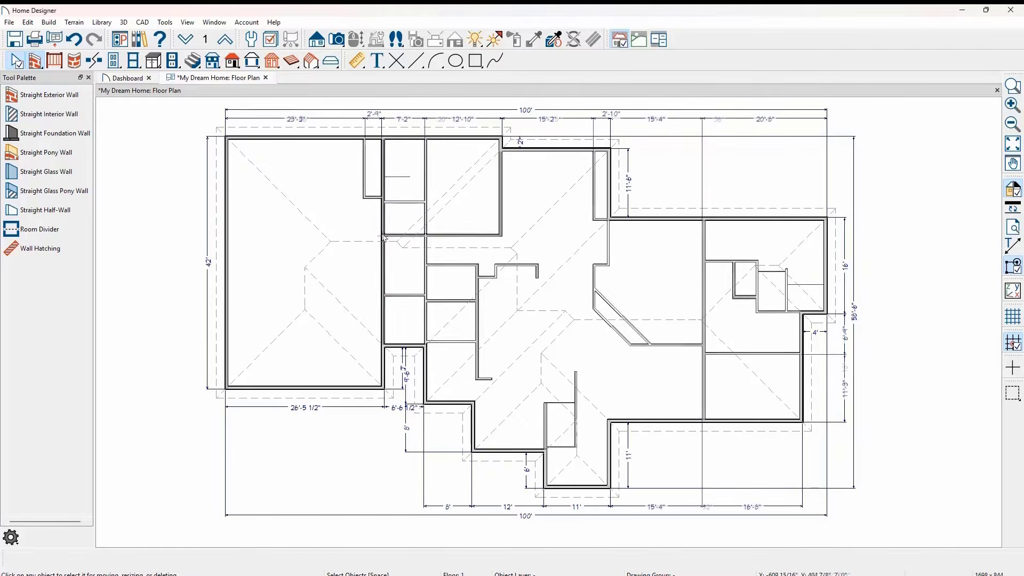
- Add an Interior Dimension line across the full width of the floor plan through the rear rooms
click(357, 60)
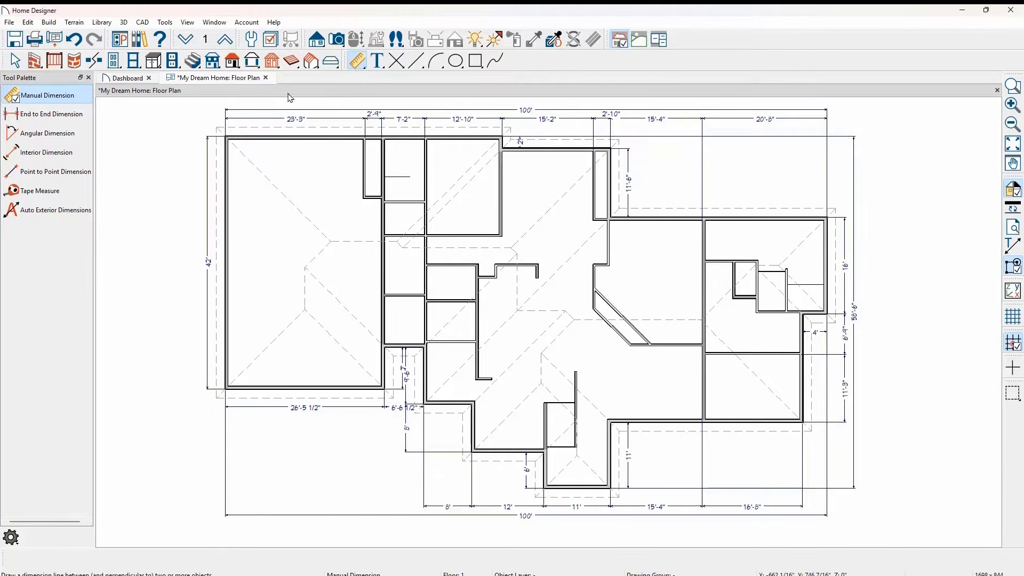
click(72, 155)
drag(194, 227, 828, 231)
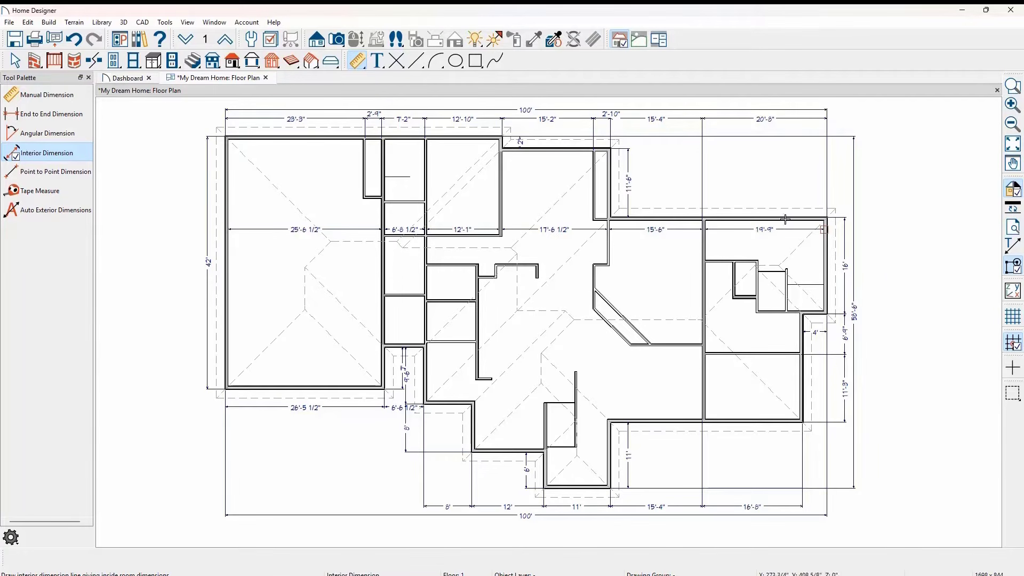
- Create a Doll House View of the floor and orbit it to look down into the rooms
click(337, 38)
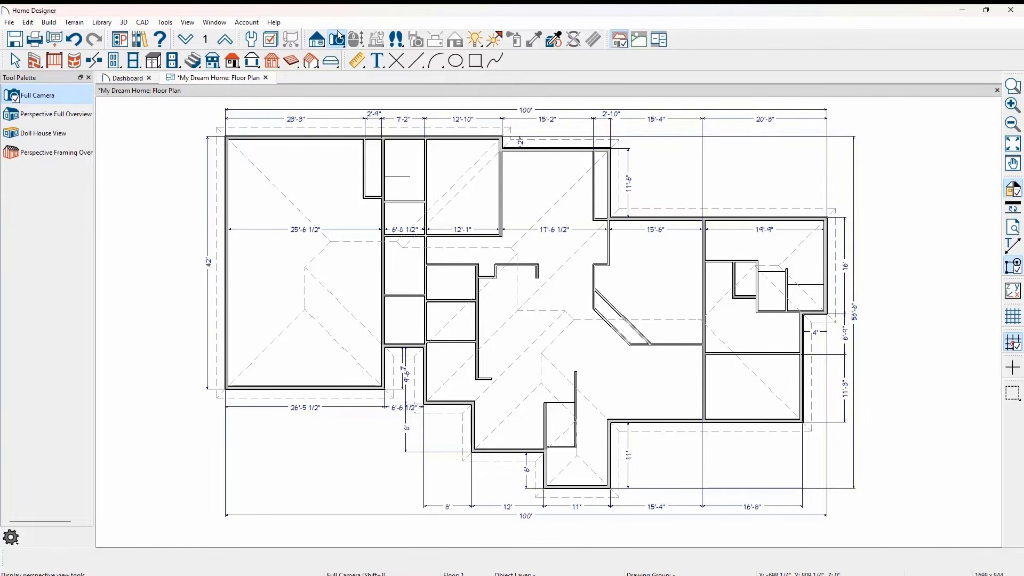
click(71, 137)
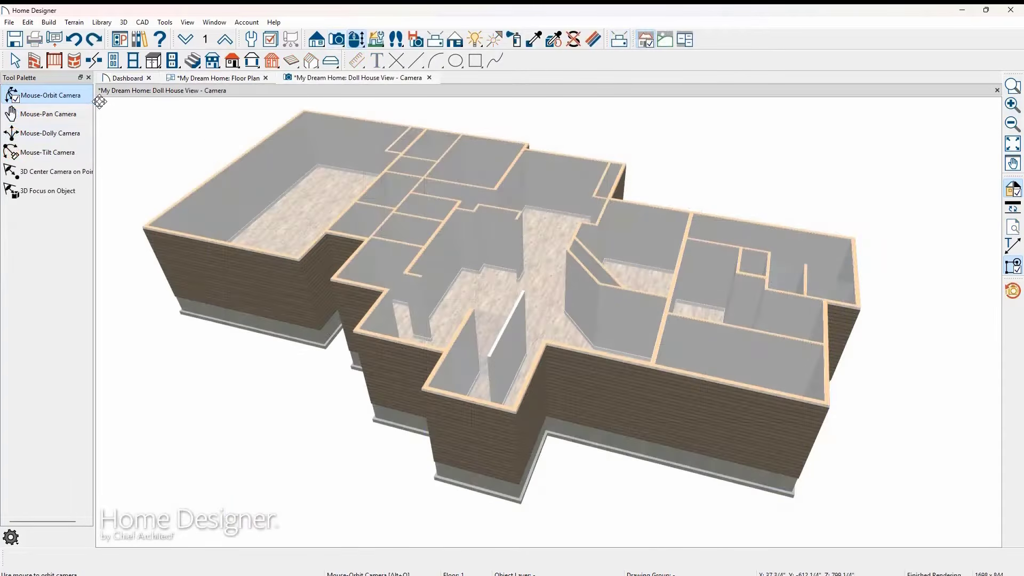
drag(130, 124, 167, 175)
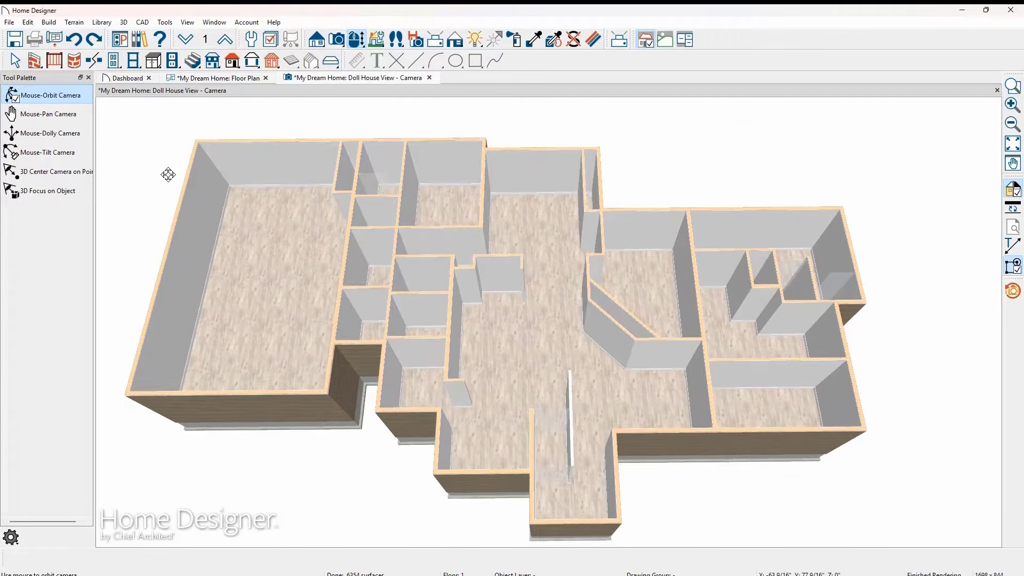
- Move the long interior wall by the right-hand rooms outward in the doll house view, and nudge the cross wall that meets it
key(space)
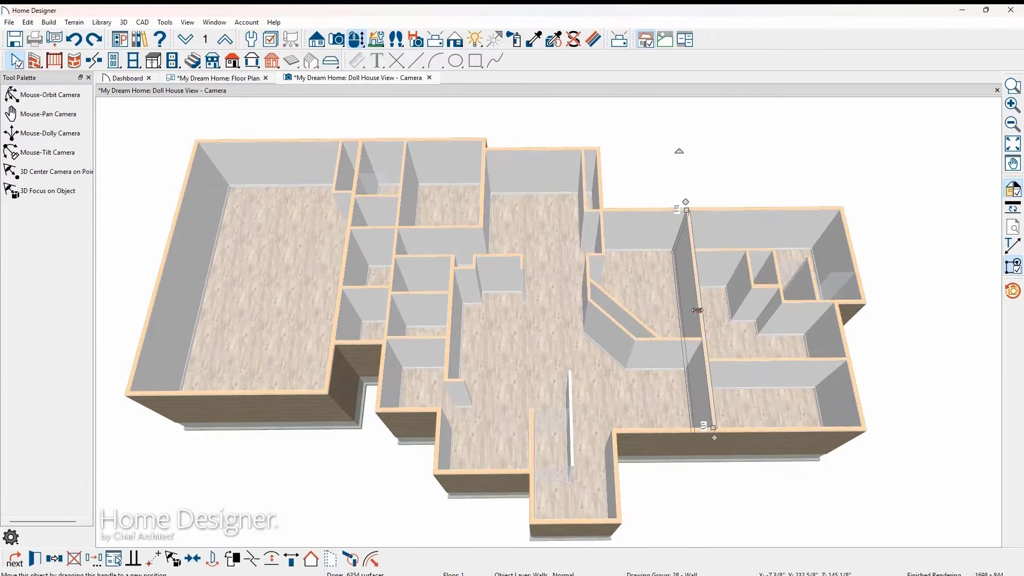
click(709, 326)
drag(720, 314, 743, 314)
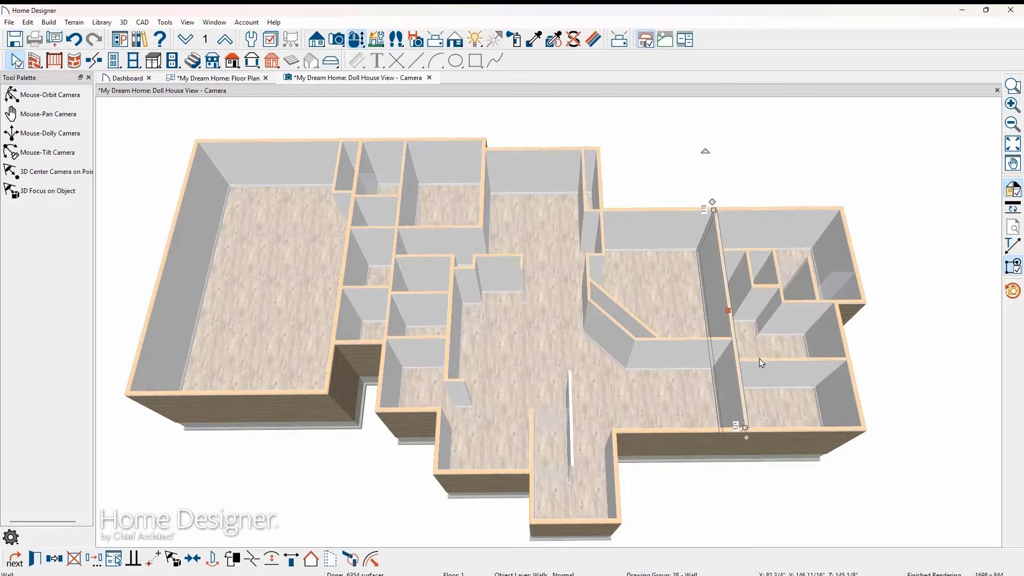
click(759, 351)
drag(759, 351, 760, 347)
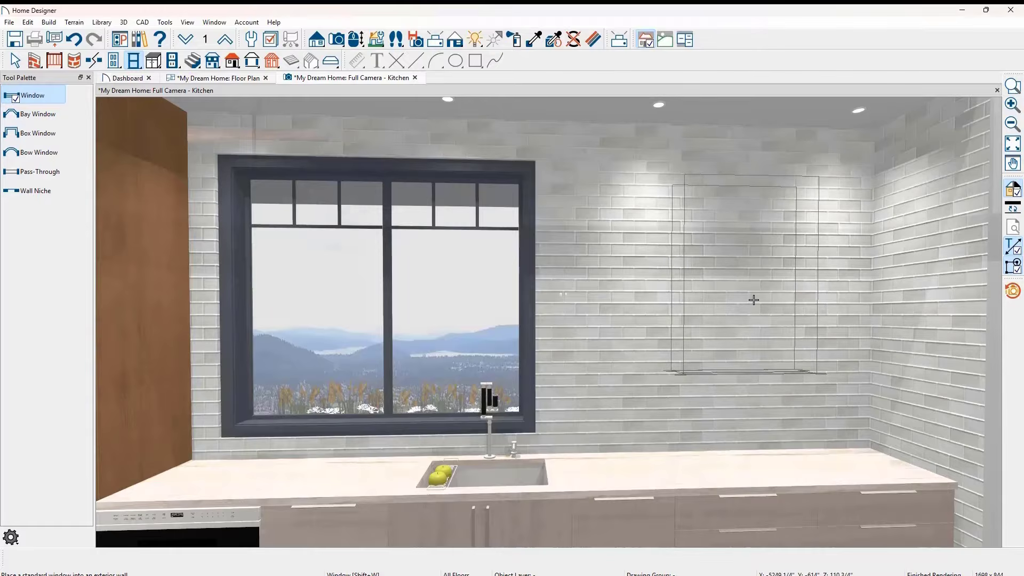
- Place a standard window beside the kitchen sink window, and stretch it to about 74" wide and 64" high
click(753, 301)
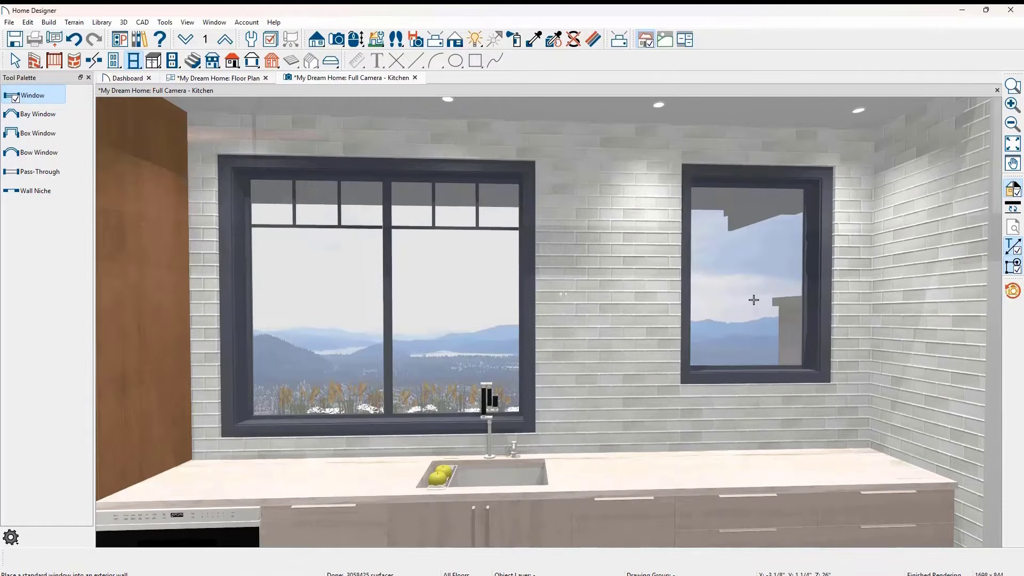
key(space)
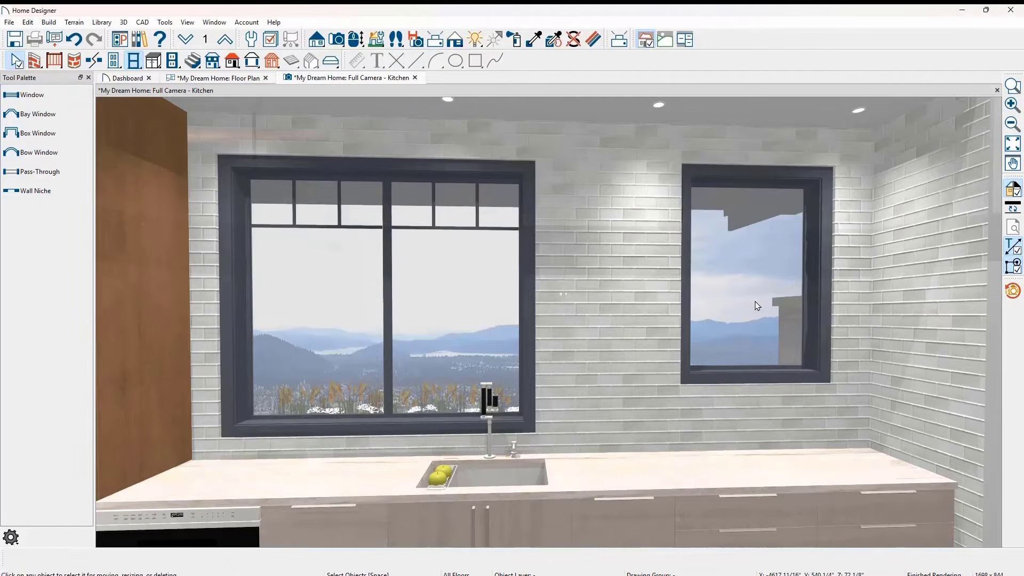
click(685, 310)
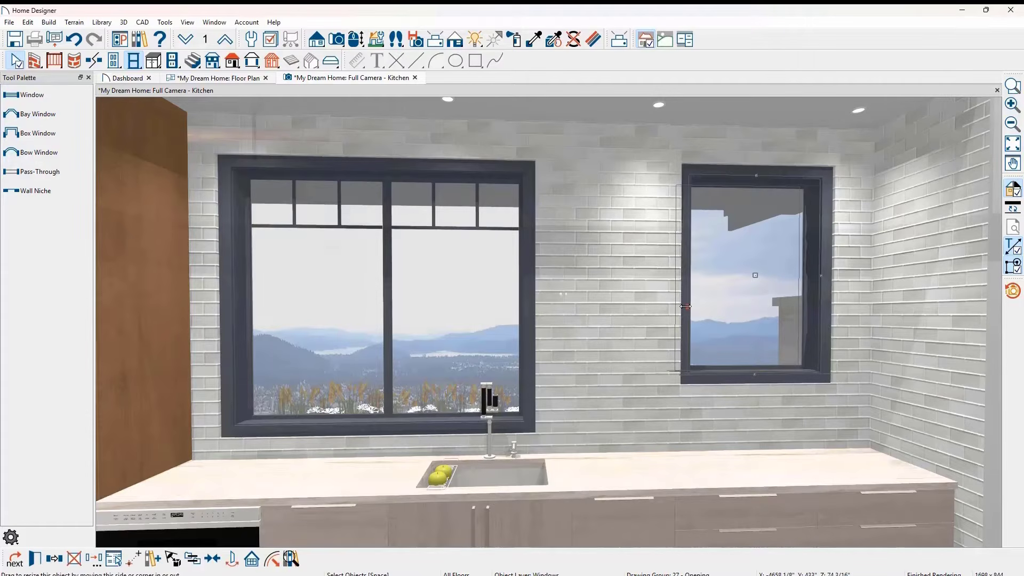
drag(687, 308, 539, 328)
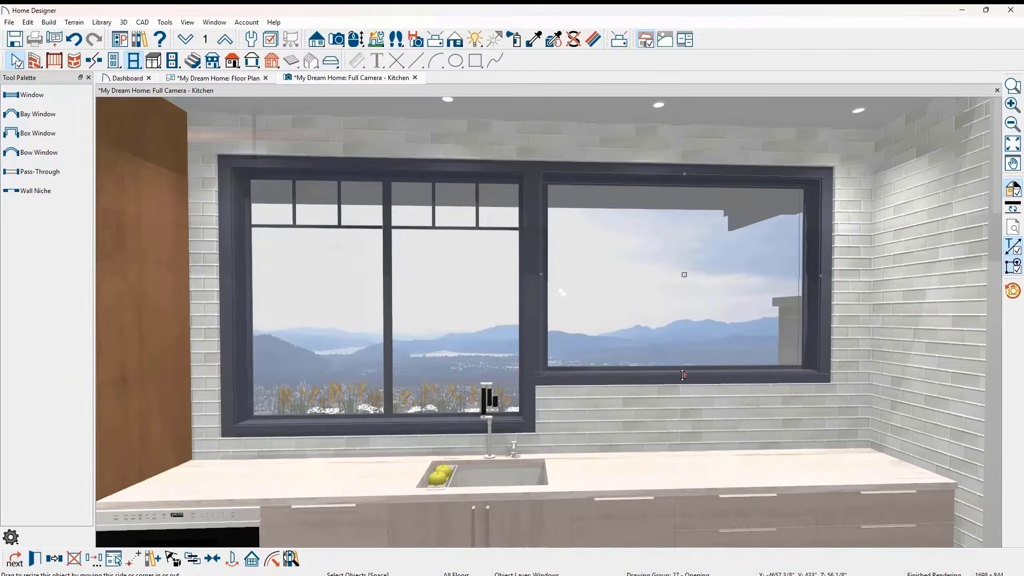
drag(682, 375, 680, 421)
- Open the new window's specification and review its type choices and its casing, lintel, shape, rough opening and framing settings
double_click(684, 421)
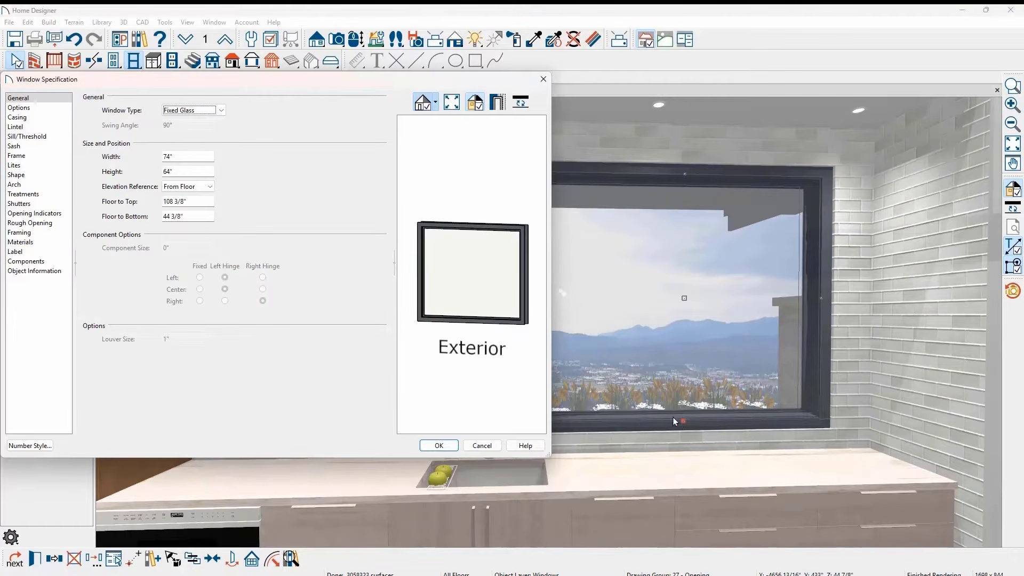
click(220, 109)
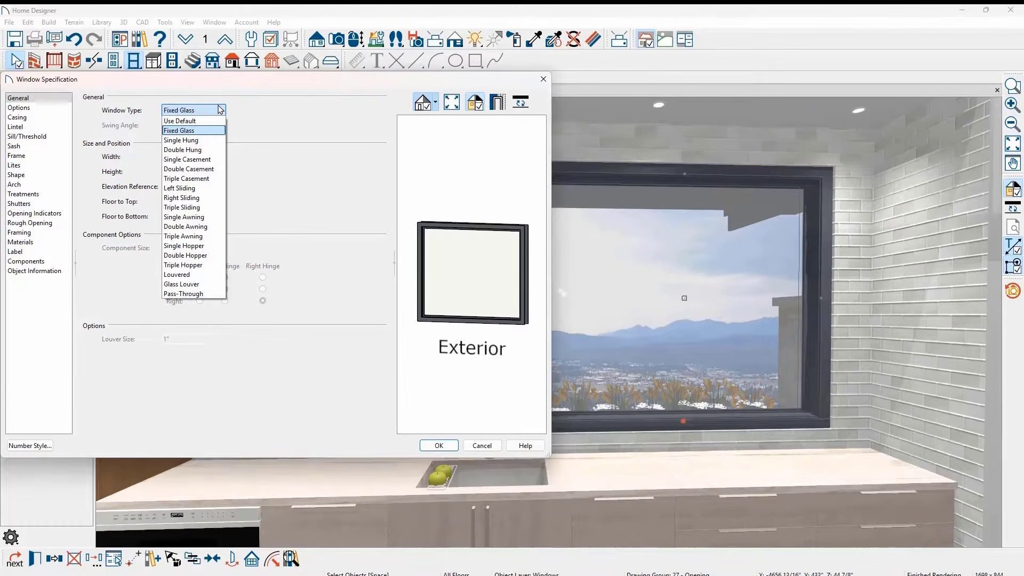
click(49, 118)
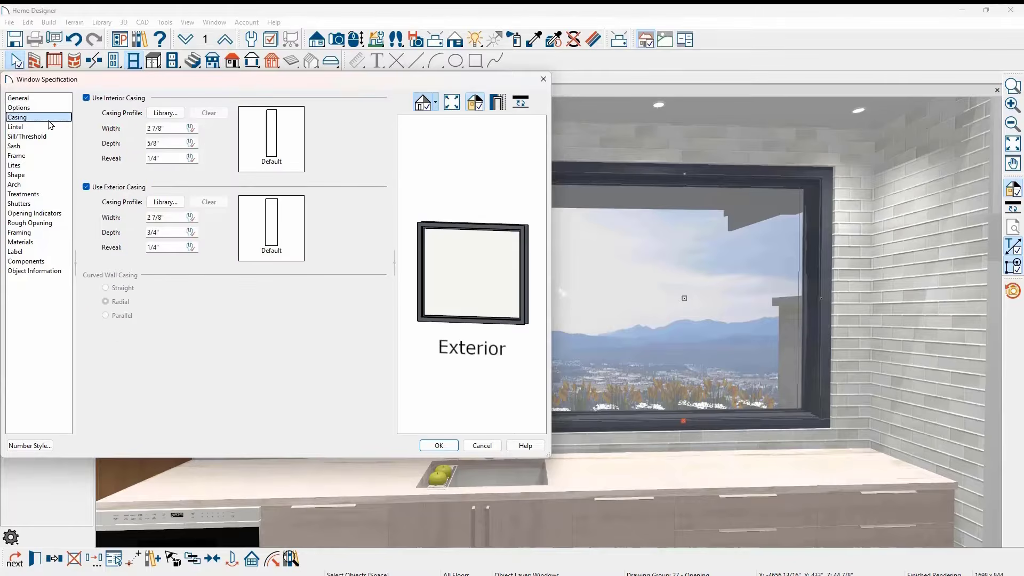
click(50, 127)
click(45, 175)
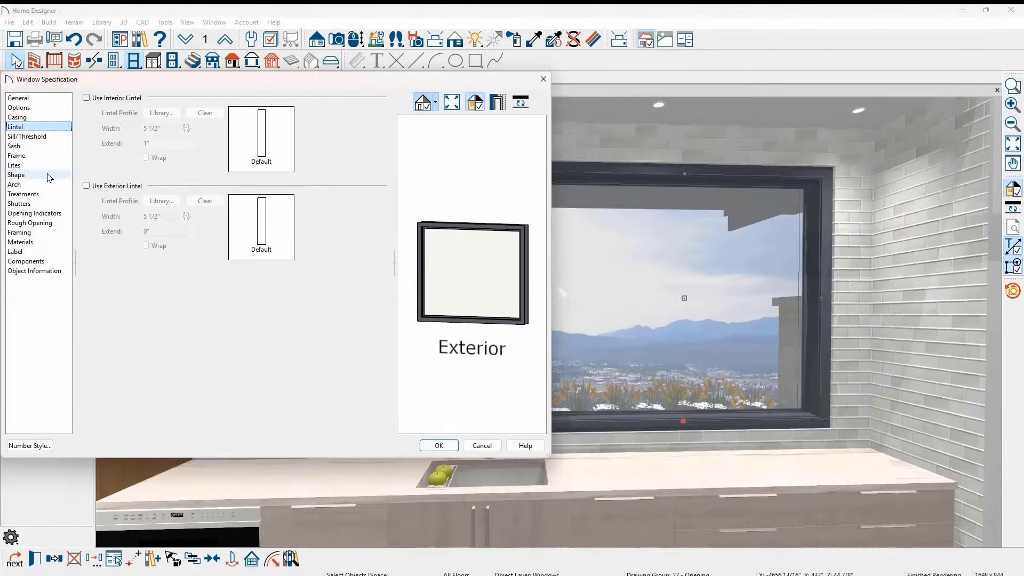
click(47, 224)
click(47, 233)
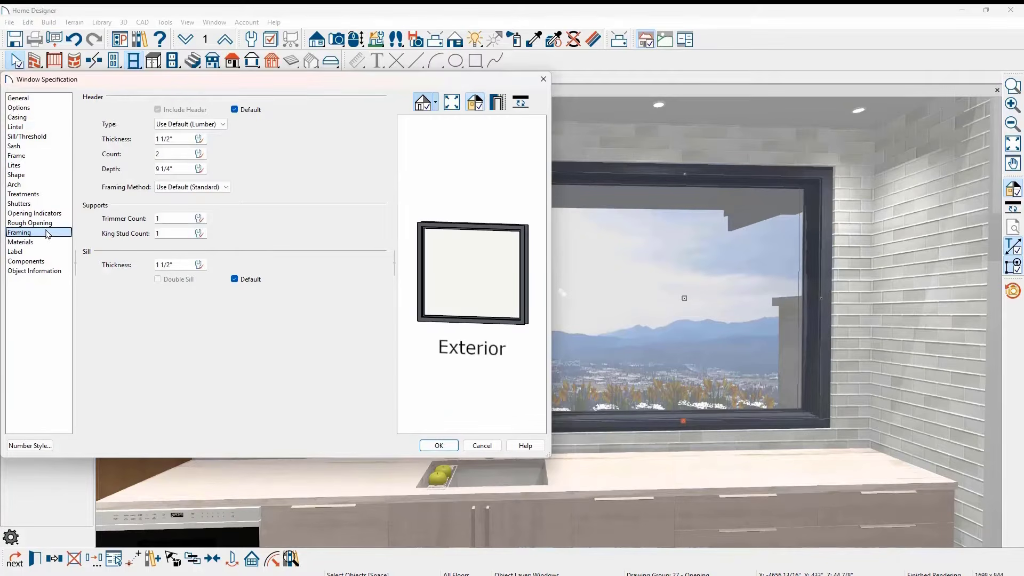
- Set the new kitchen window's type to Double Casement in its general settings
click(58, 104)
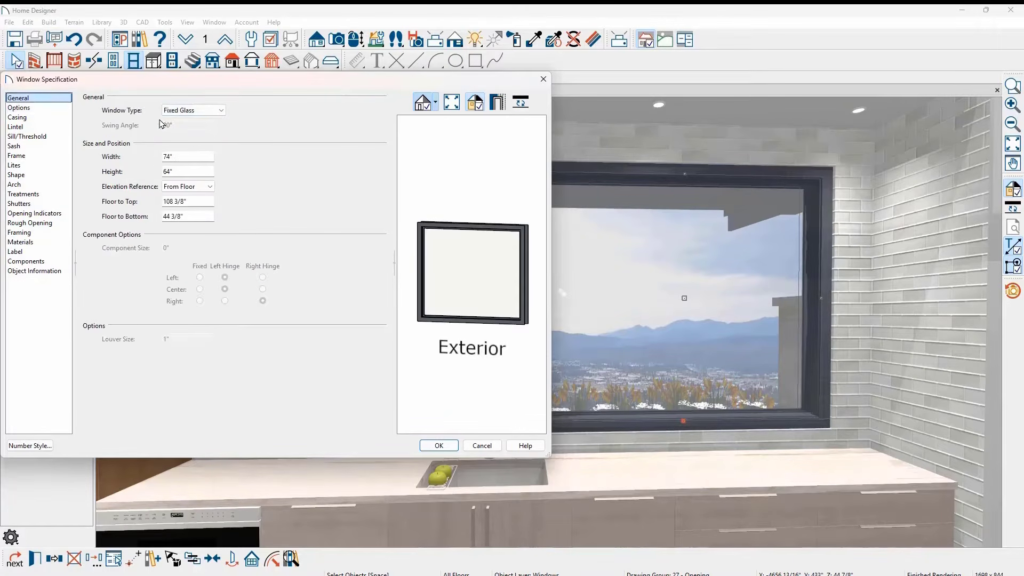
click(211, 111)
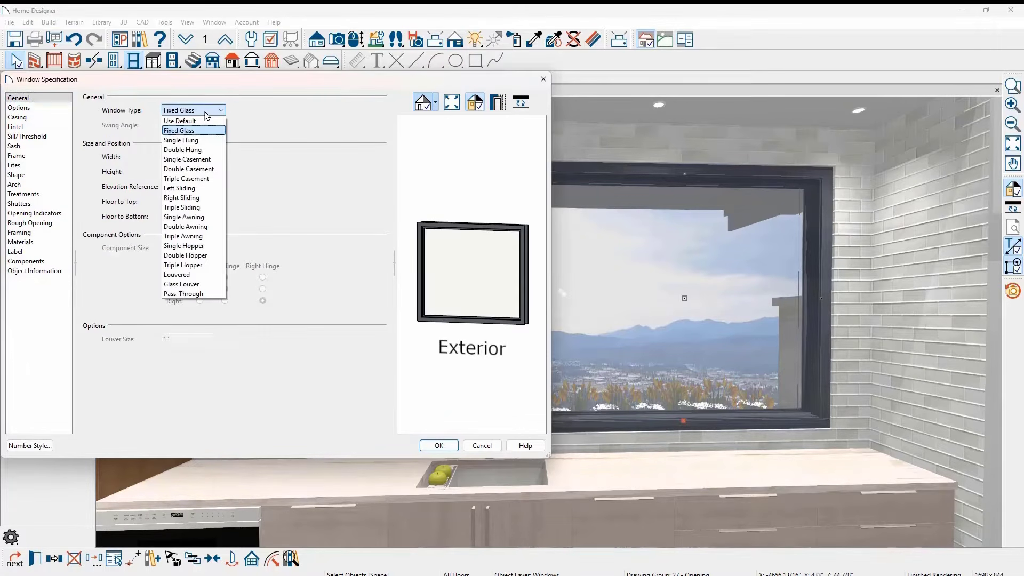
click(216, 169)
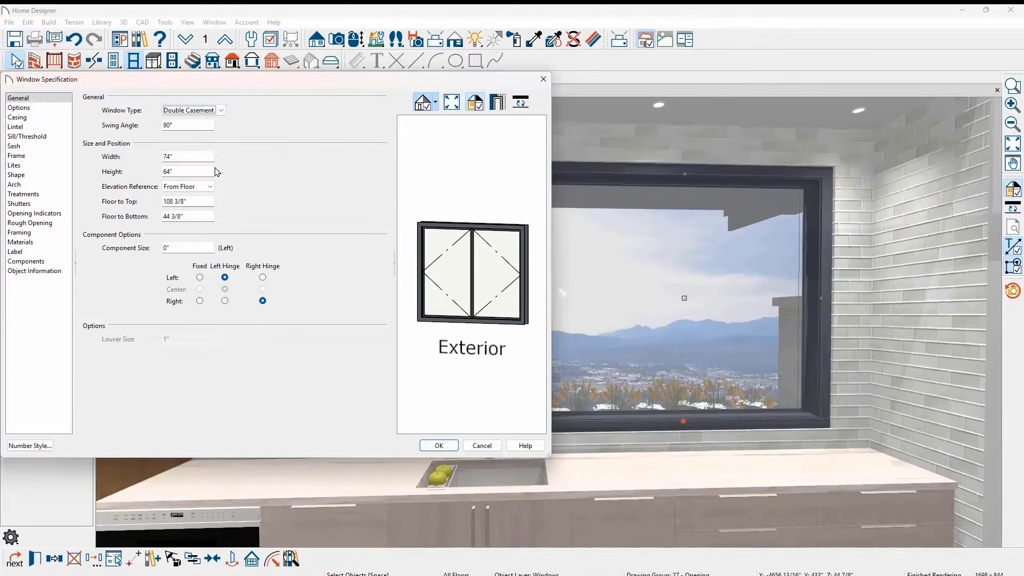
- Set the kitchen window's lites to the Craftsman type with 3 across and 5 vertical, and apply the specification
click(51, 166)
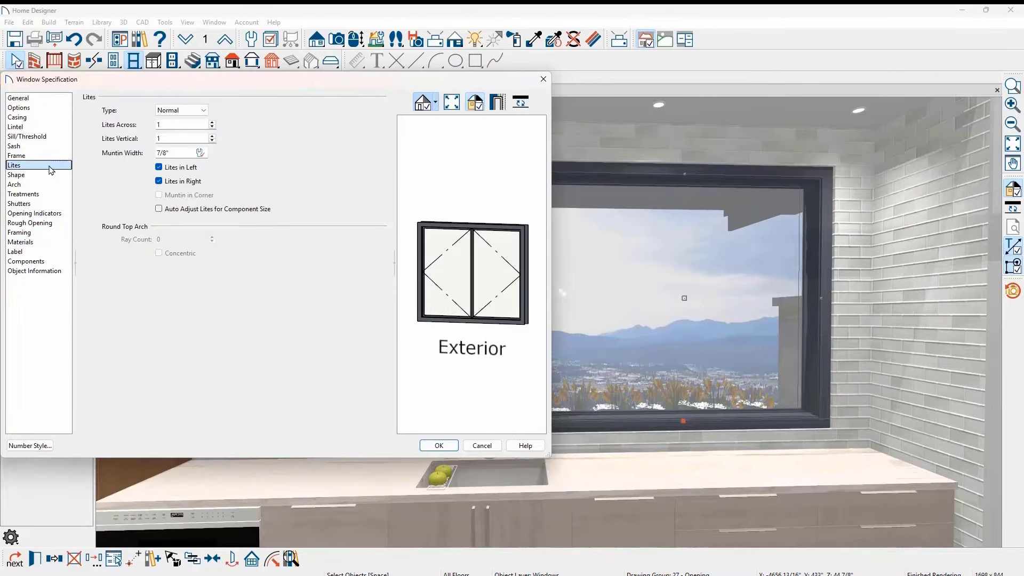
click(193, 110)
click(181, 133)
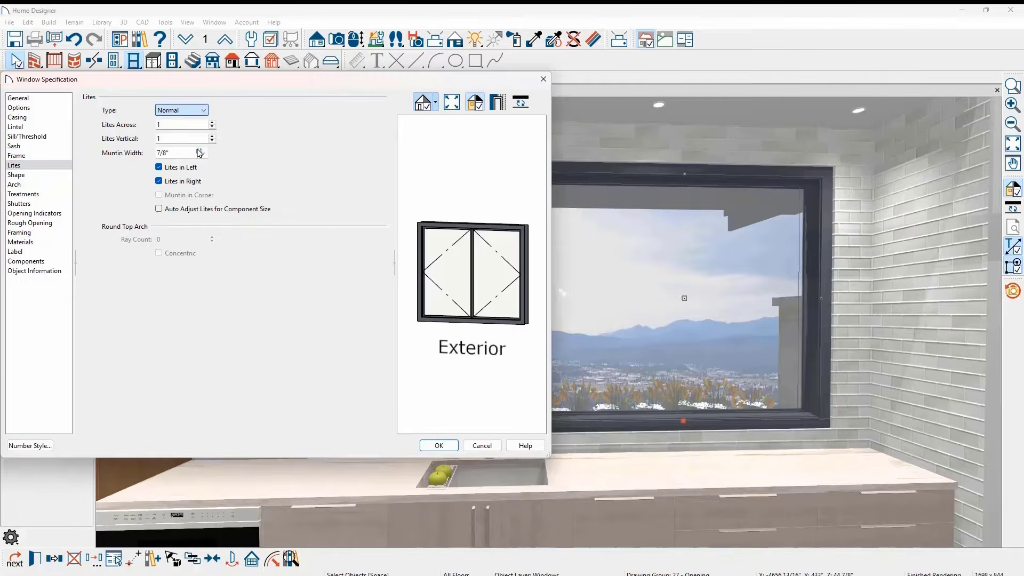
key(Tab)
text(3)
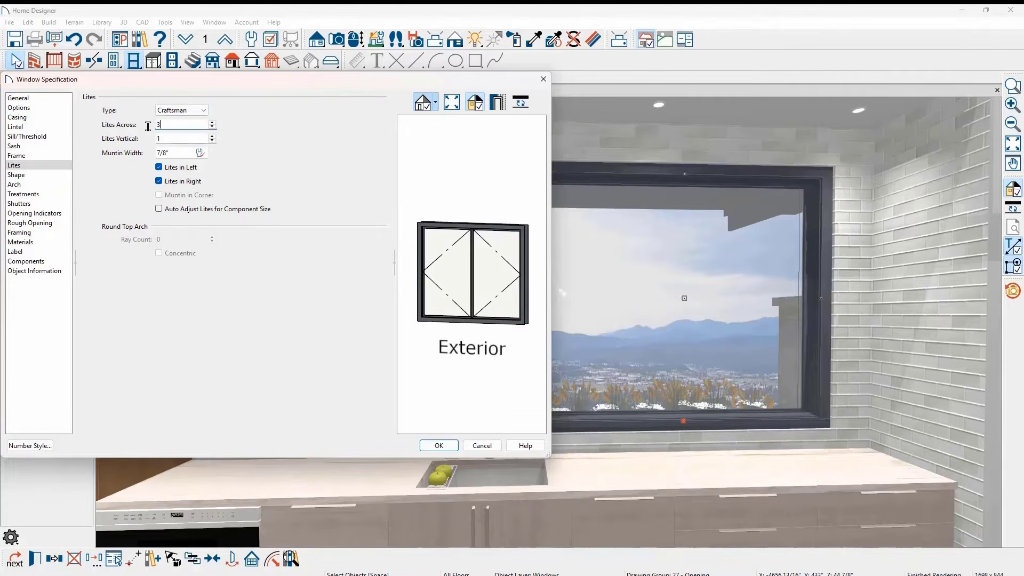
key(Tab)
text(5)
key(Tab)
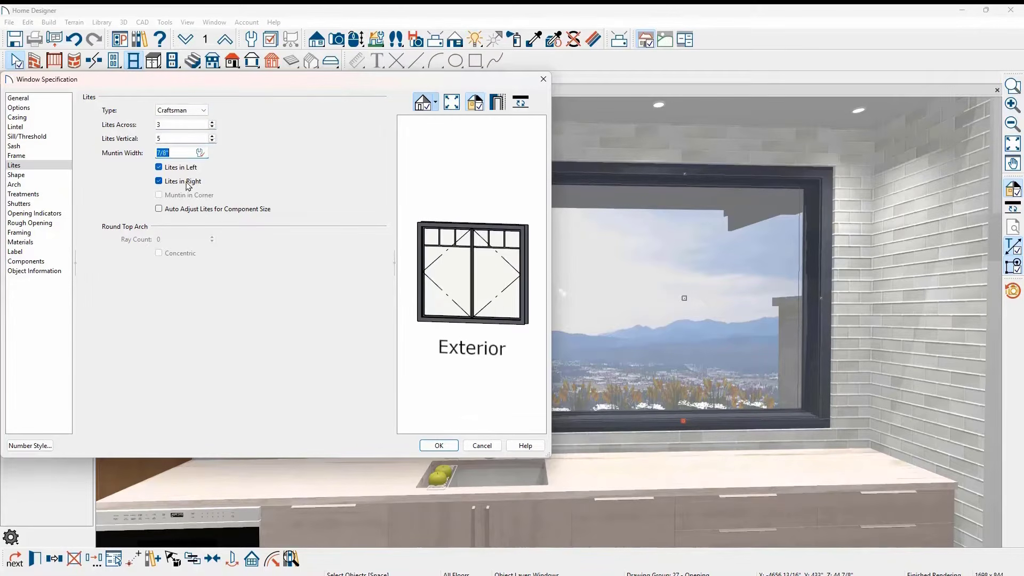
click(437, 445)
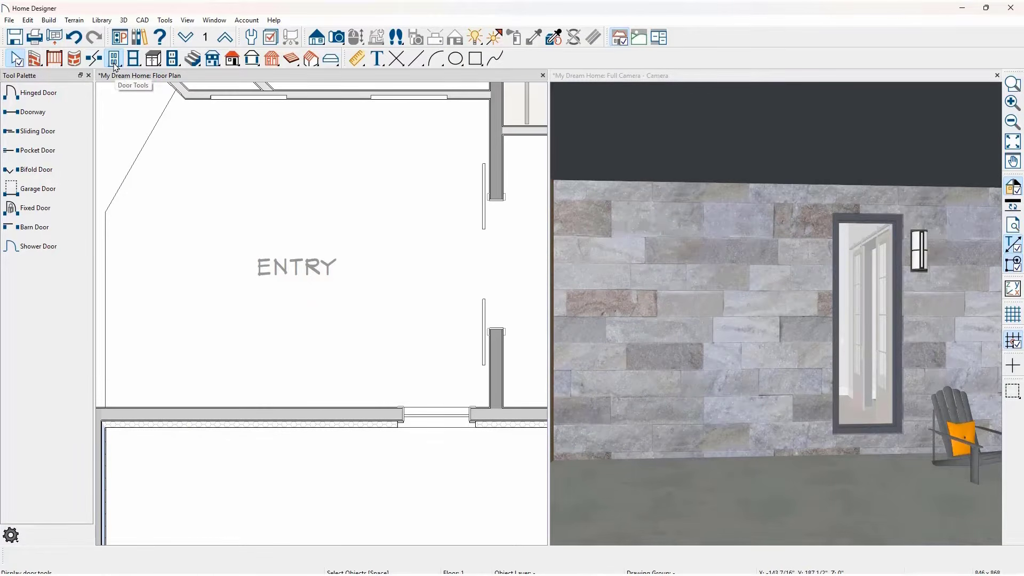
- Place a hinged door in the Entry's exterior wall, widened to a 72" double door and centered on the room
click(40, 94)
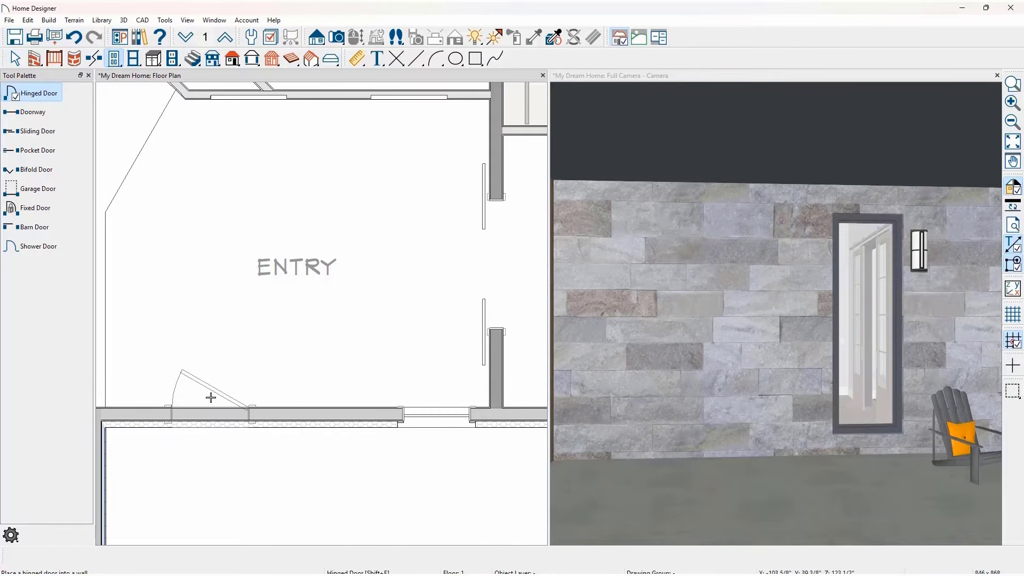
click(212, 399)
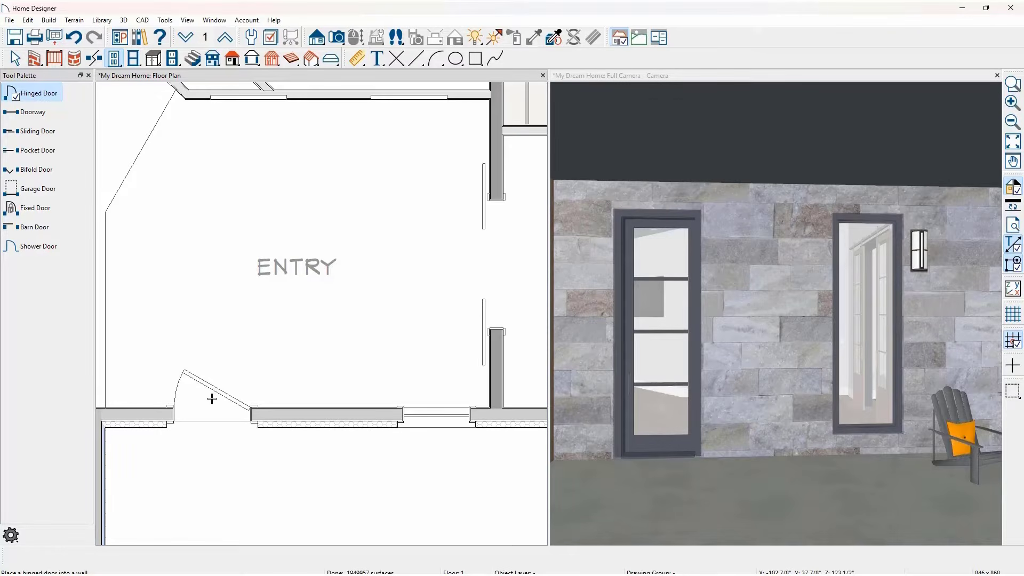
key(space)
click(252, 416)
drag(251, 416, 327, 429)
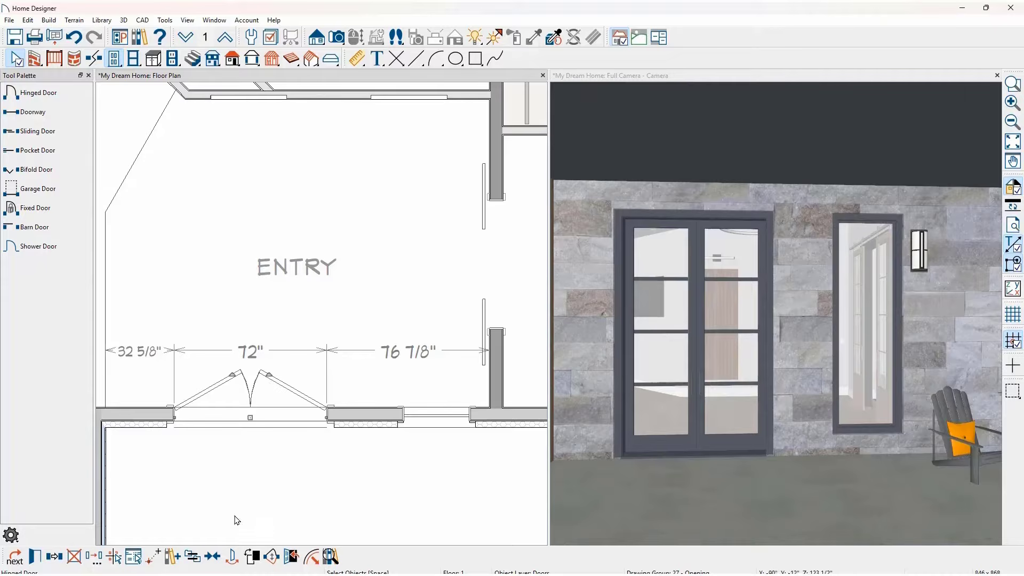
click(218, 556)
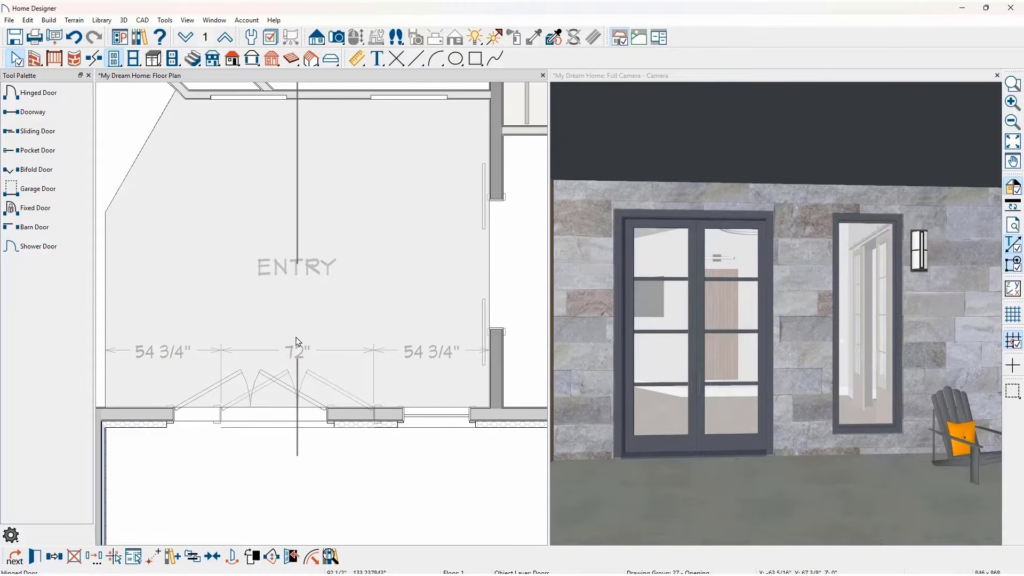
click(297, 341)
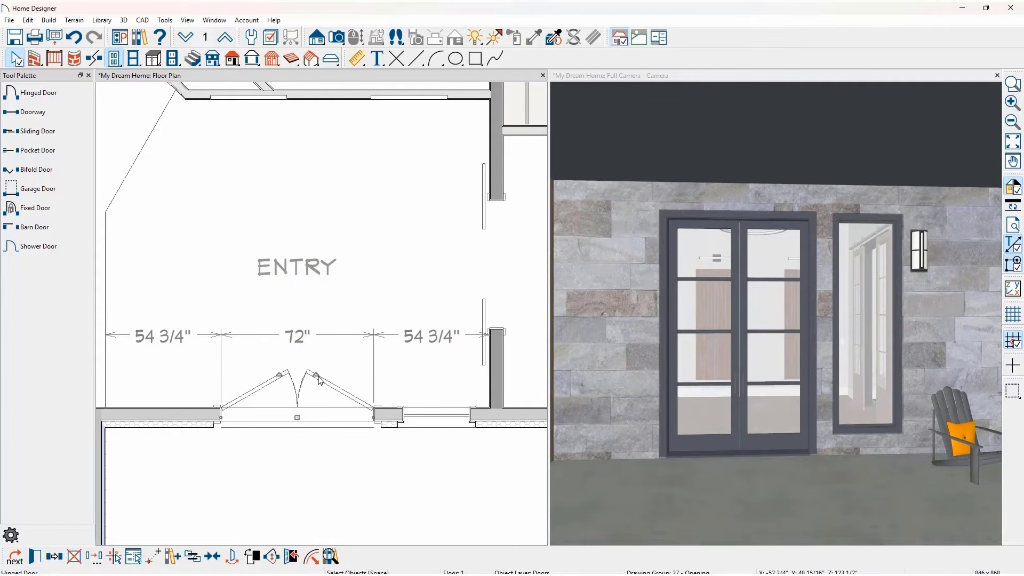
- Swing the double door's leaves outward and flip them back into the Entry, and show the door open in 3D
drag(318, 380, 314, 492)
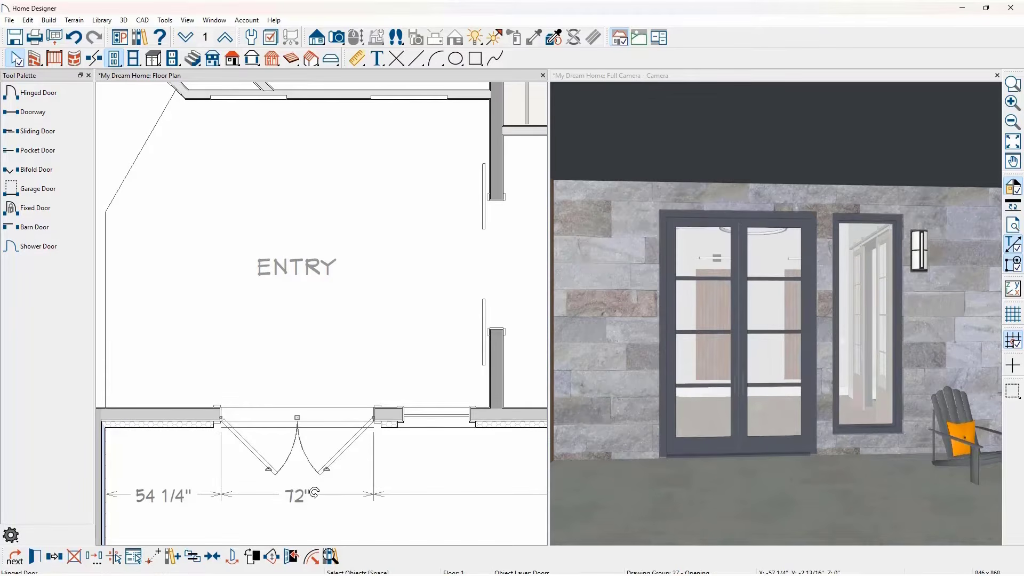
click(272, 557)
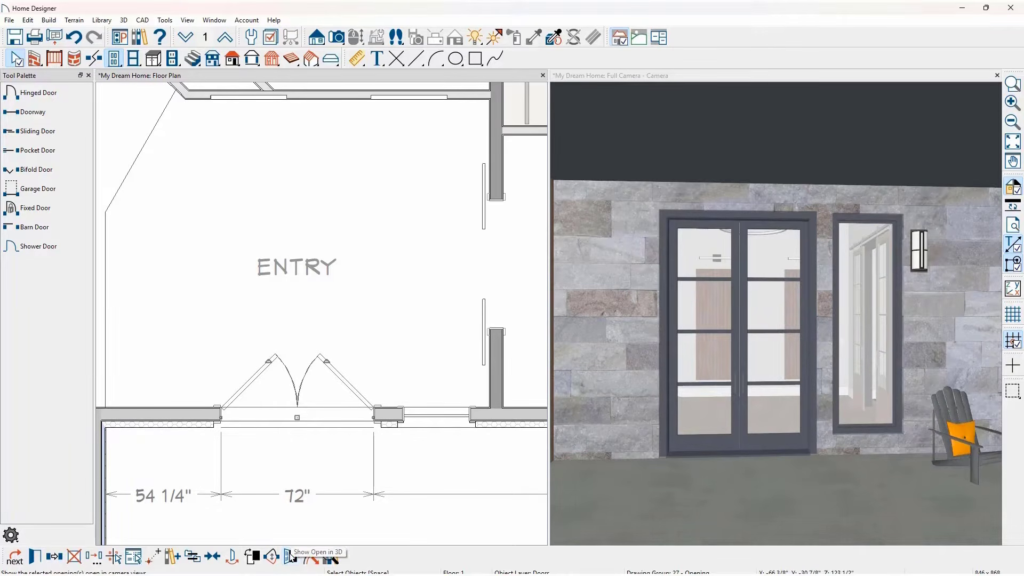
click(292, 557)
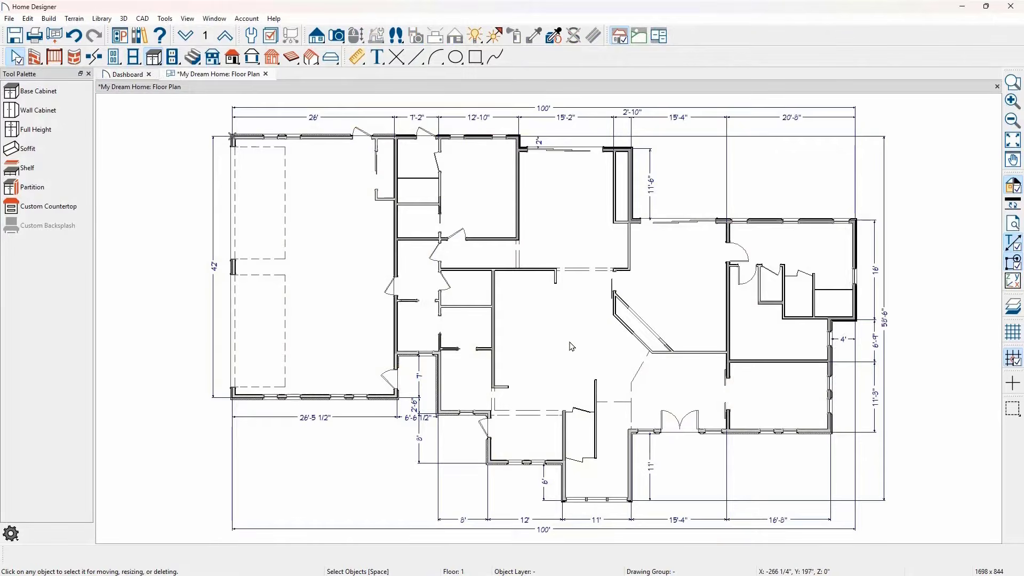
- Set the large central room's type to Kitchen, and review its structure, molding and wall covering settings
click(569, 344)
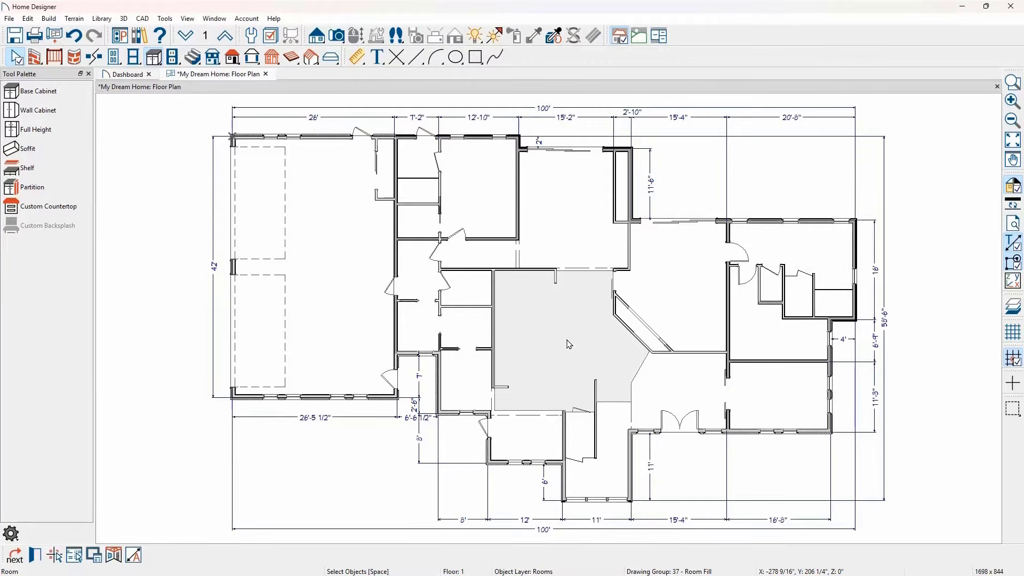
double_click(569, 343)
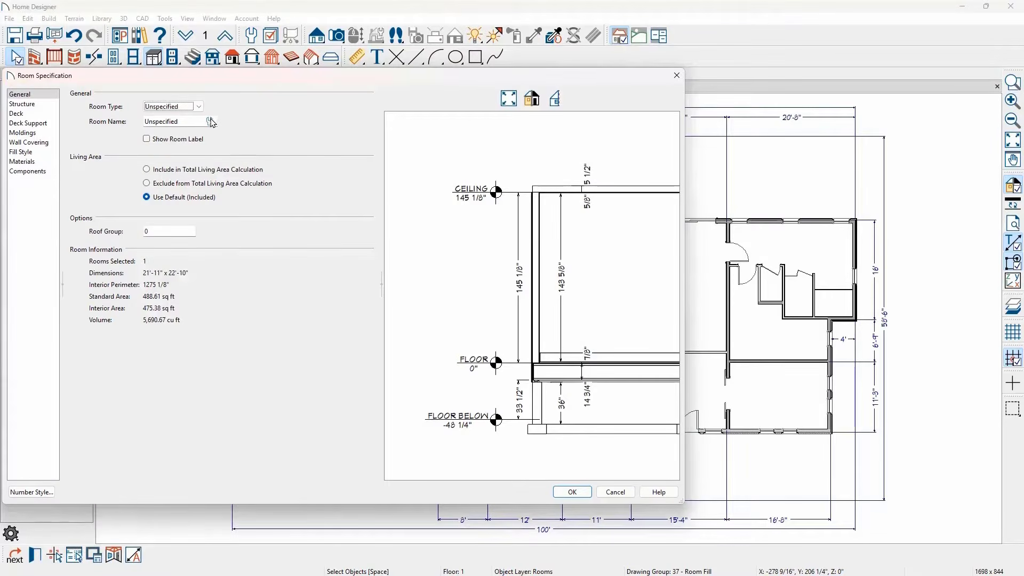
click(197, 109)
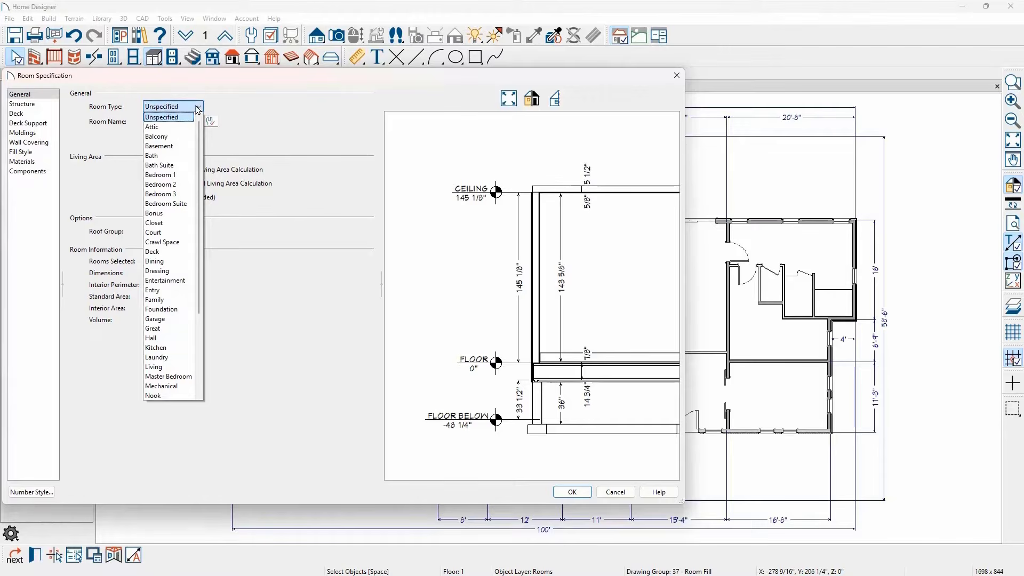
click(175, 350)
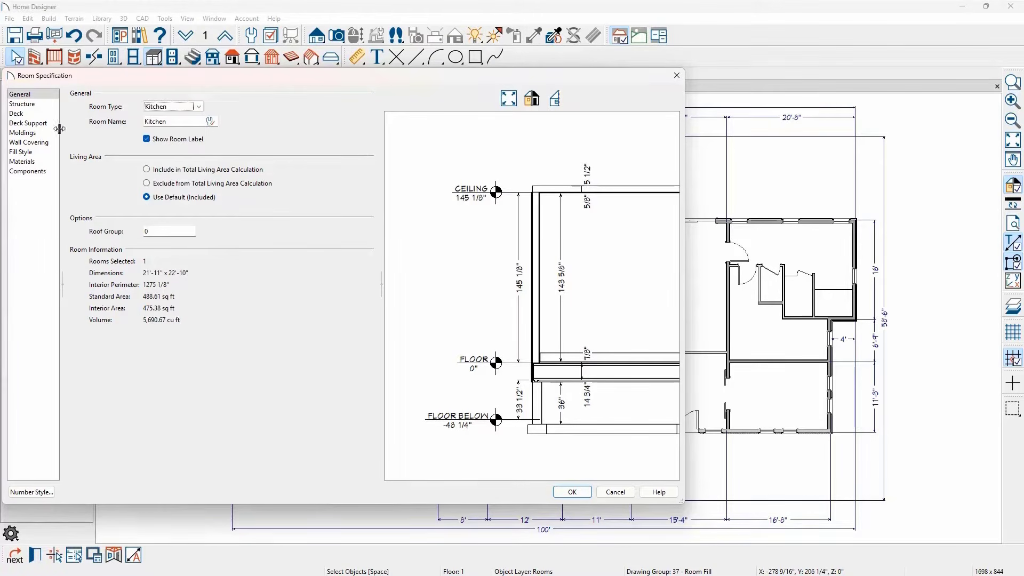
click(32, 104)
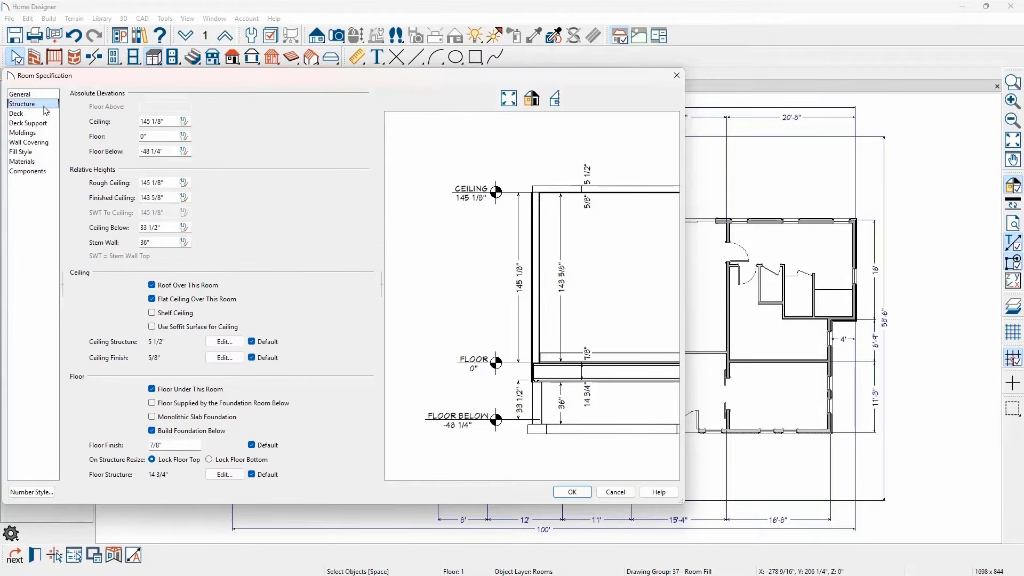
click(45, 133)
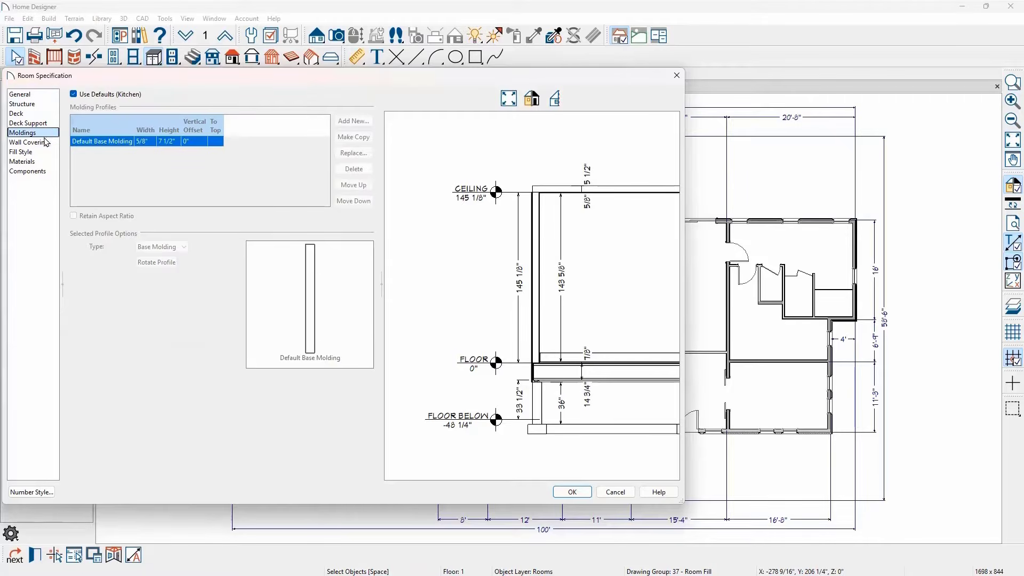
click(45, 142)
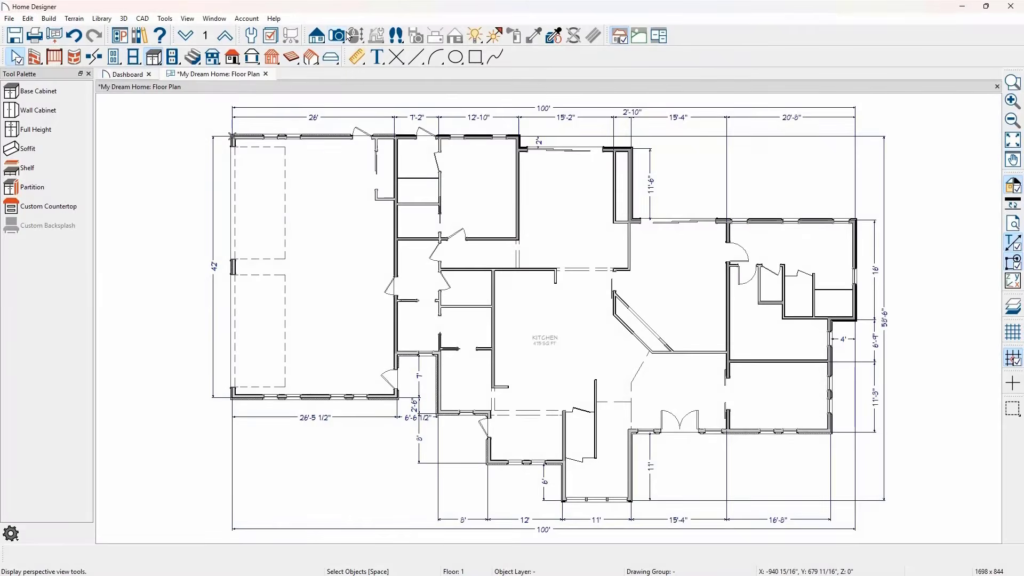
- Create a doll house view of the floor and place a corner base cabinet where the two kitchen walls meet
click(338, 36)
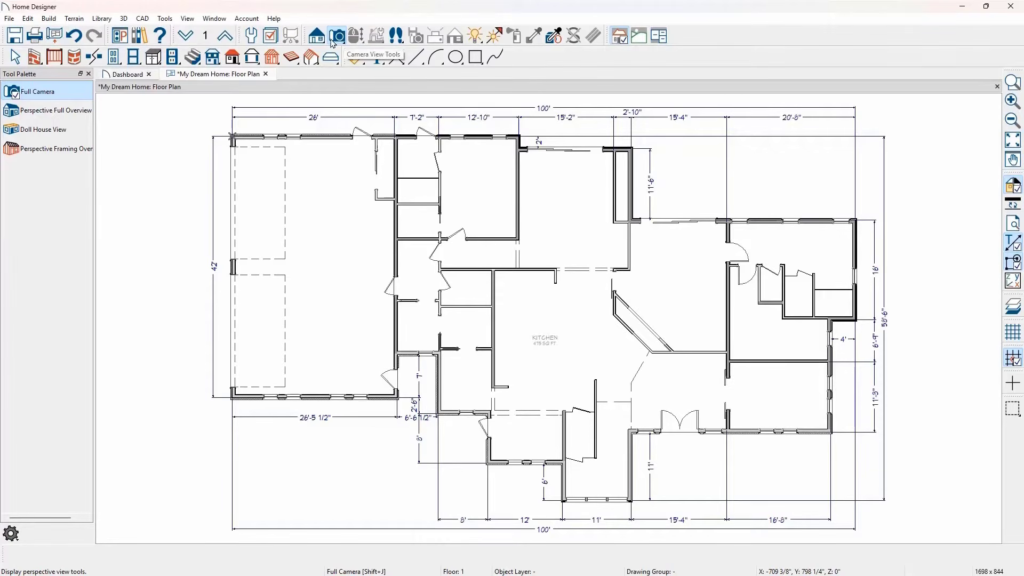
click(80, 130)
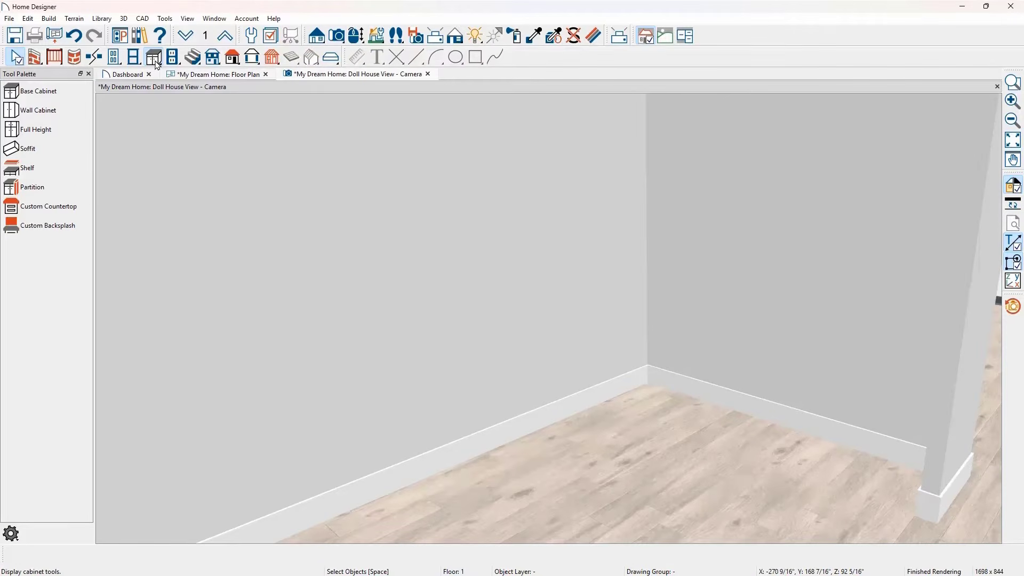
click(56, 91)
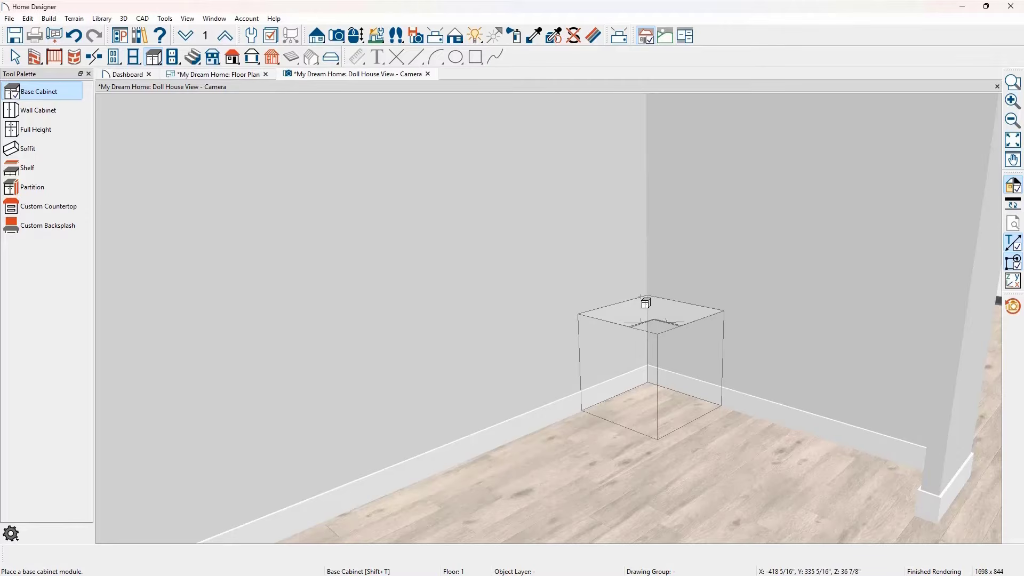
click(641, 298)
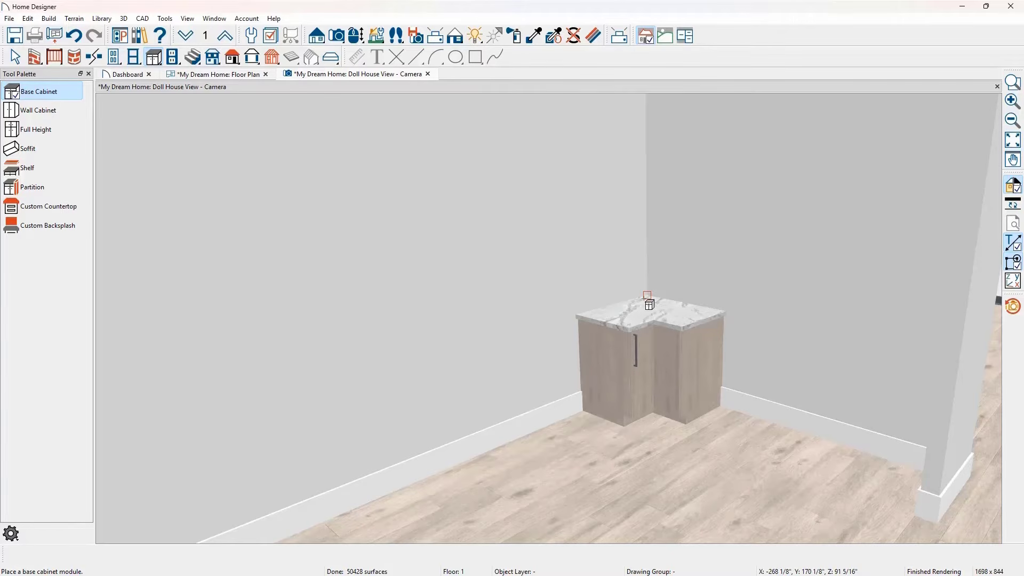
- Add a base cabinet beside the corner cabinet along the shorter wall, and widen it until it has double doors
click(734, 339)
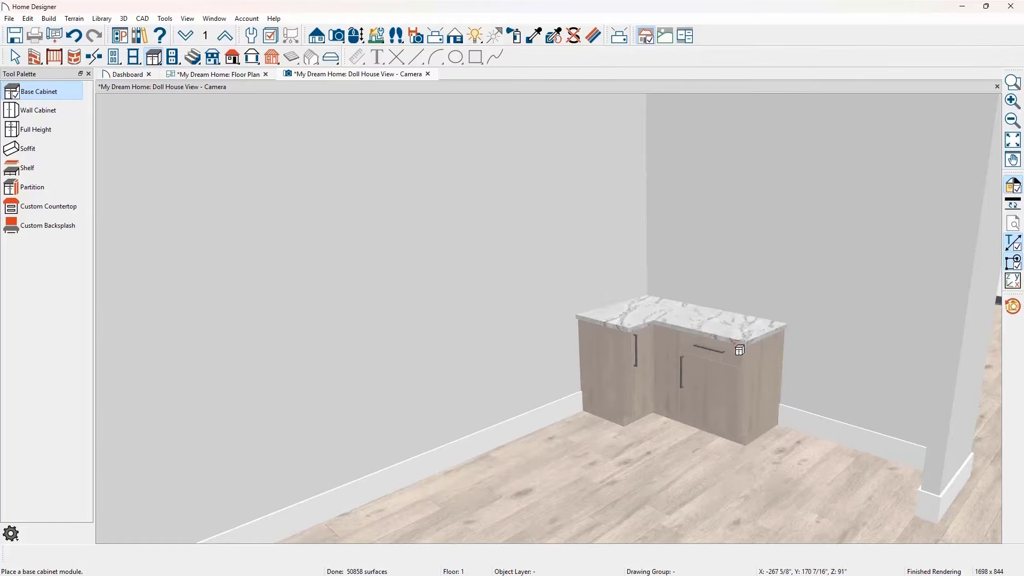
key(space)
- Add two adjoining base cabinets along the long wall from the corner cabinet, each widened to about 33"
key(space)
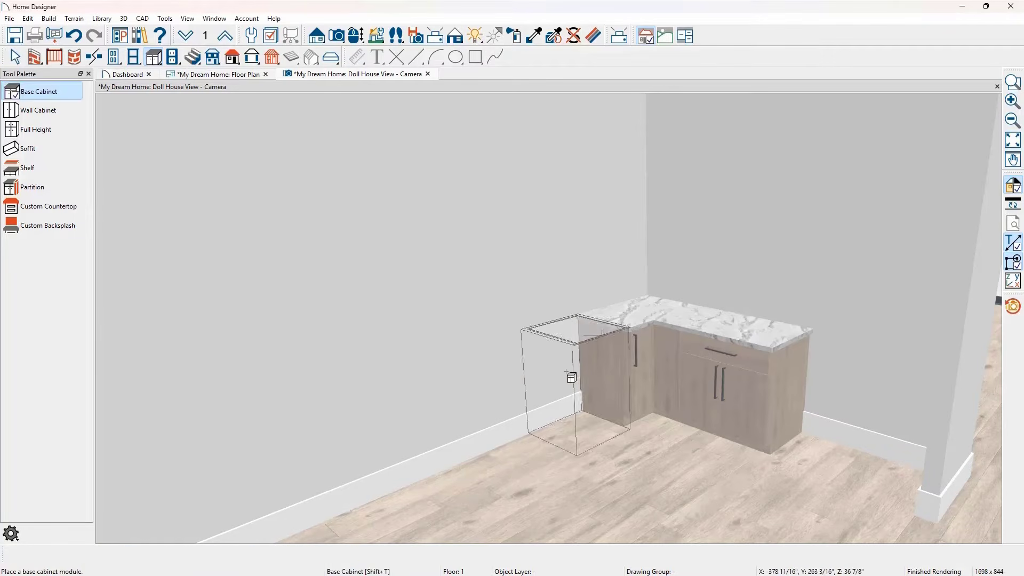
click(576, 376)
key(space)
drag(566, 386, 544, 397)
key(space)
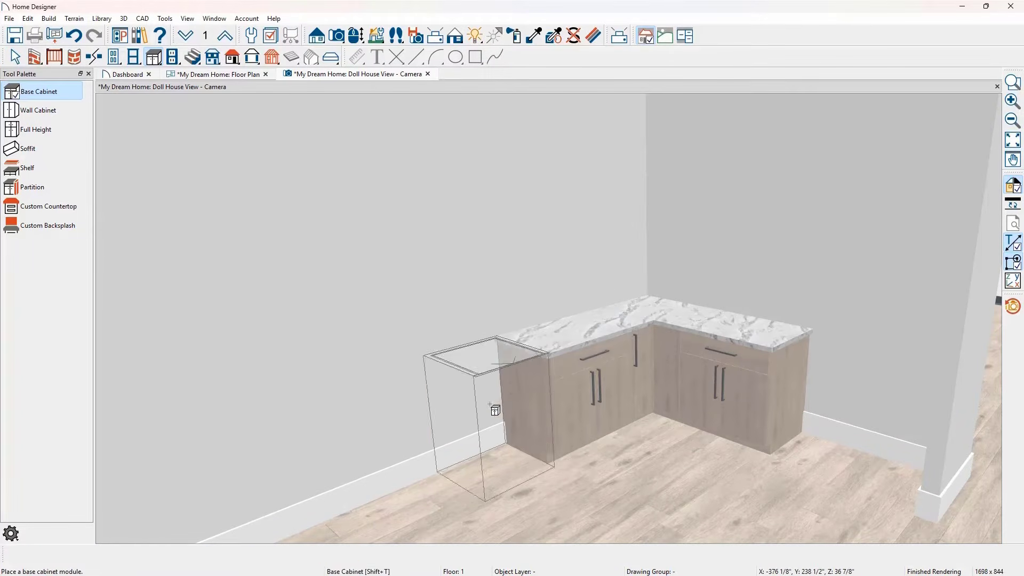
click(491, 410)
key(space)
drag(475, 438, 451, 456)
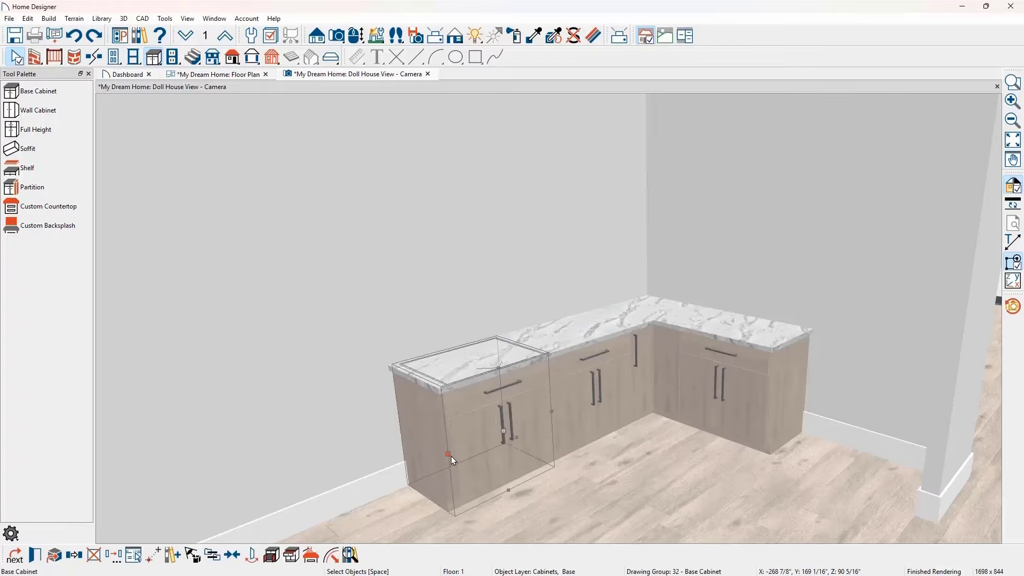
- Change the end base cabinet's doors to a drawer and split it horizontally to form a three-drawer front
double_click(451, 456)
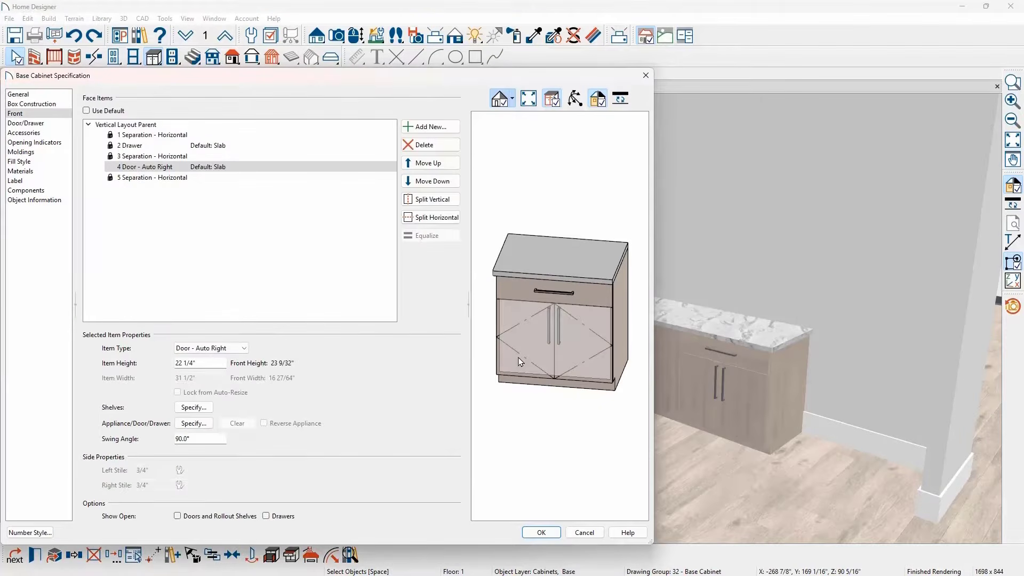
click(244, 348)
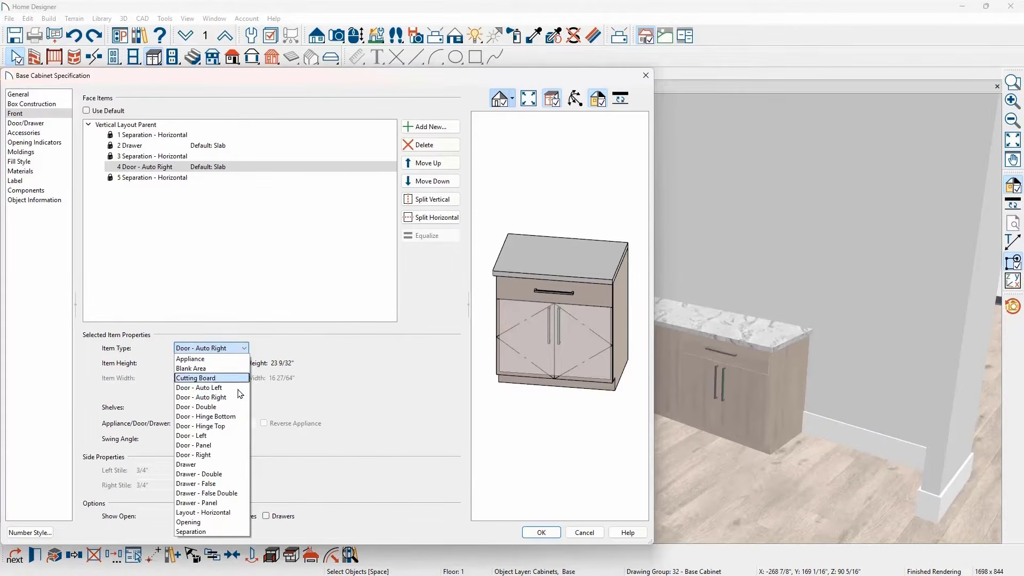
click(203, 464)
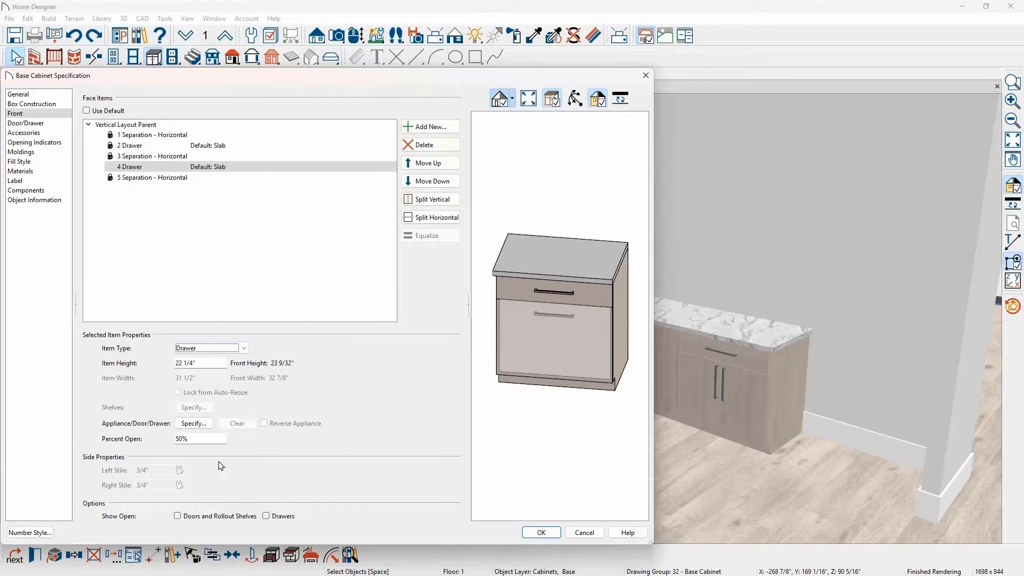
click(432, 218)
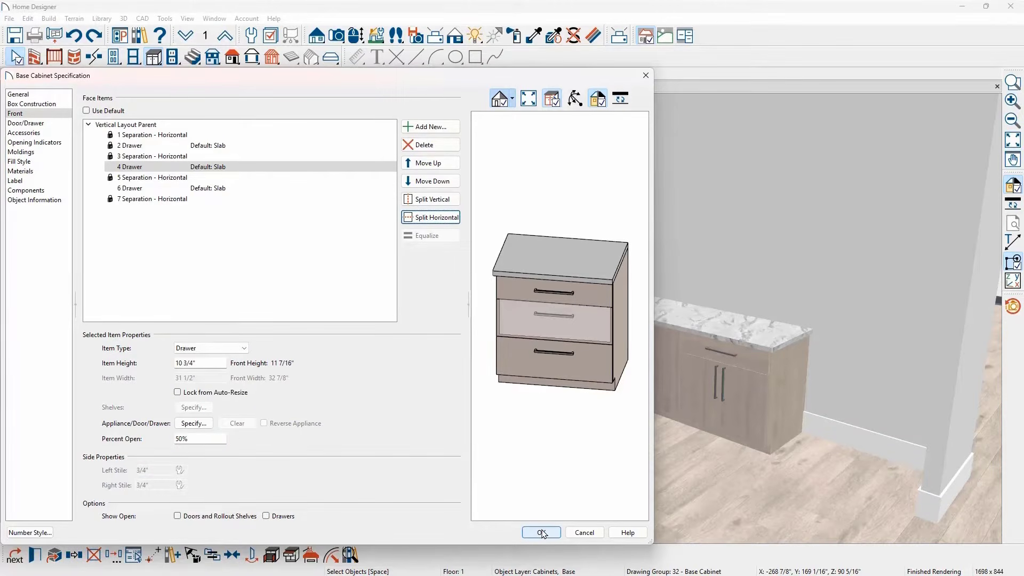
click(541, 532)
- Delete the top drawer from the middle base cabinet on the long wall, leaving full-height double doors
double_click(574, 416)
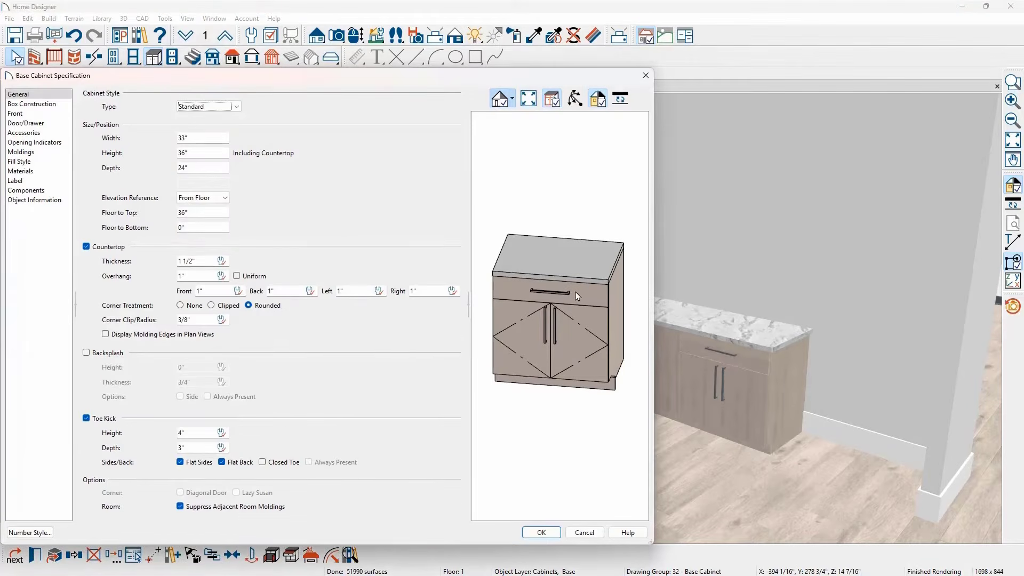
click(575, 292)
click(453, 145)
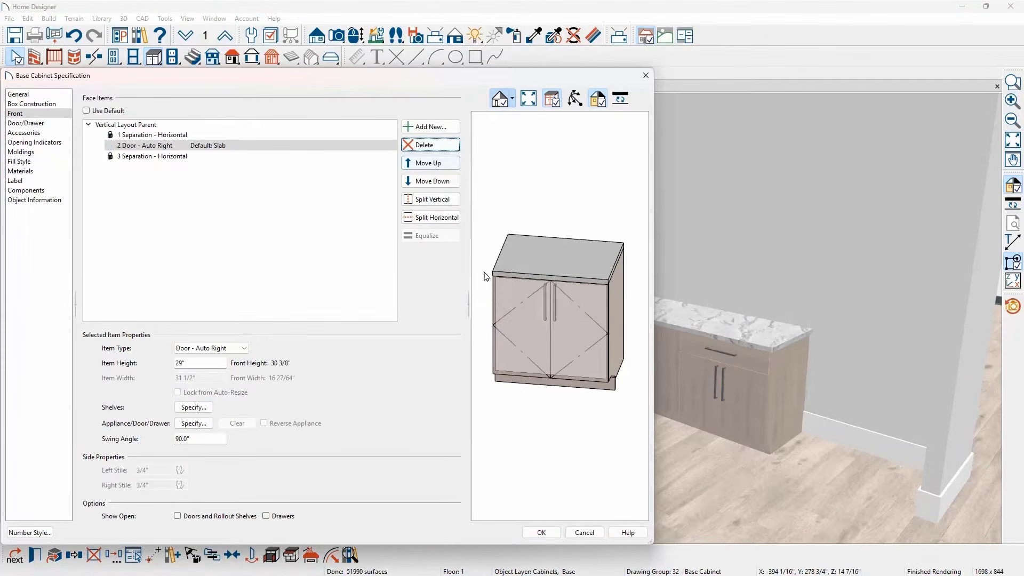
click(542, 532)
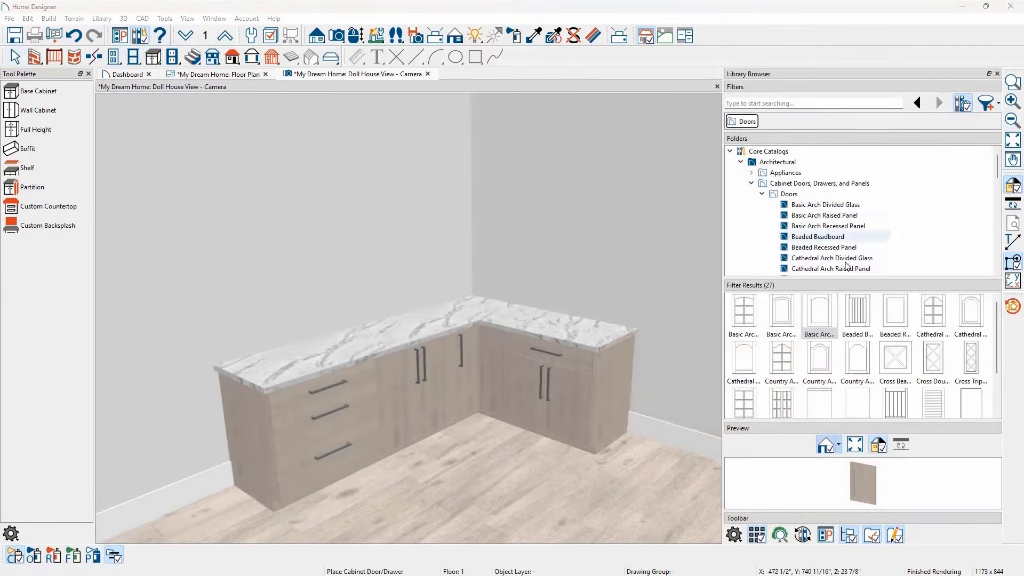
- Apply Basic Arch Recessed Panel doors to the shorter-wall base cabinet, Beaded Recessed Panel to the corner, and Beaded Beadboard to the middle cabinet
click(825, 312)
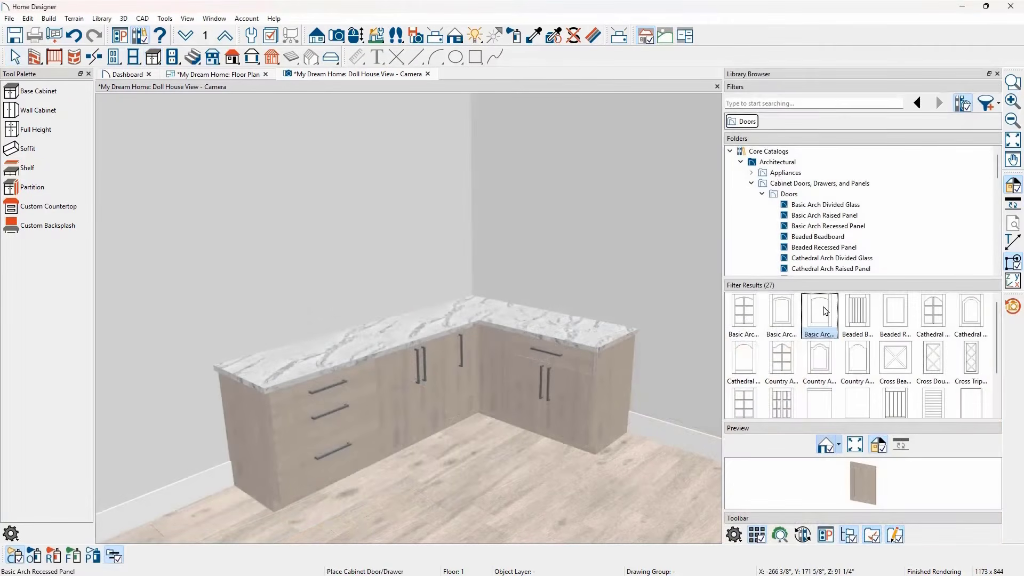
click(578, 407)
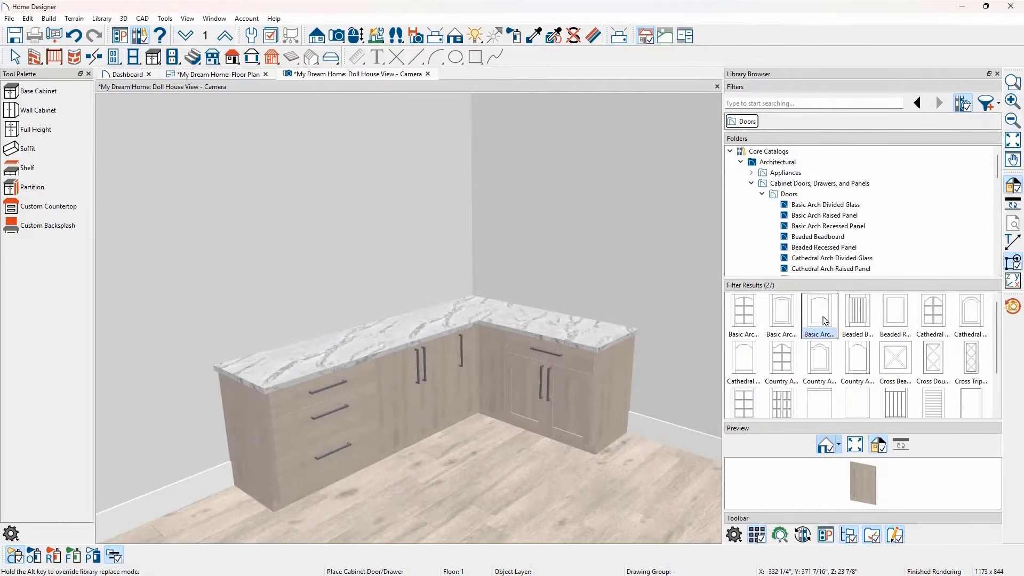
click(895, 315)
click(482, 381)
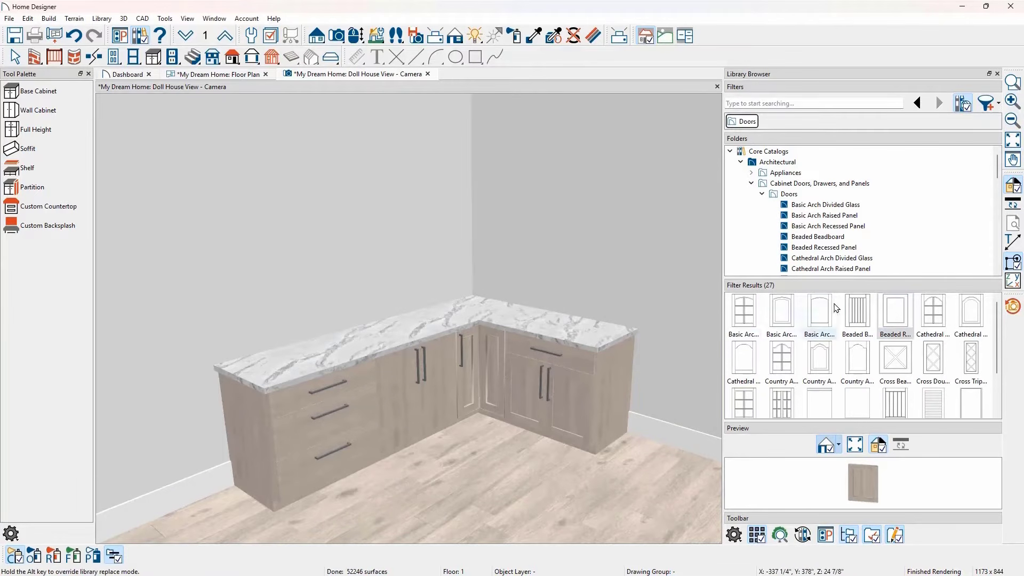
click(857, 312)
click(445, 396)
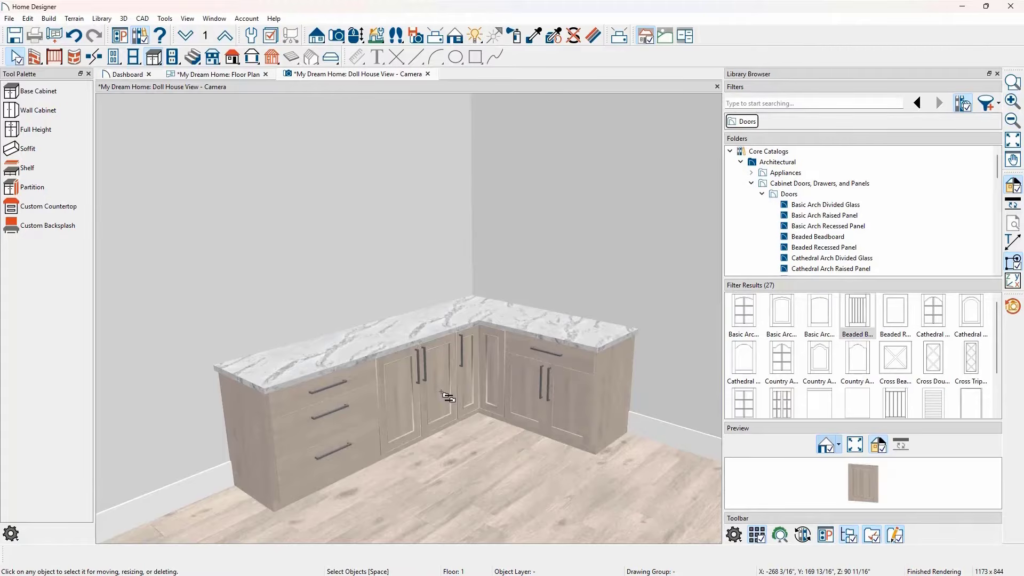
- Apply the Beaded Double drawer front to the shorter-wall base cabinet's drawer and the three-drawer end cabinet
click(762, 194)
click(762, 204)
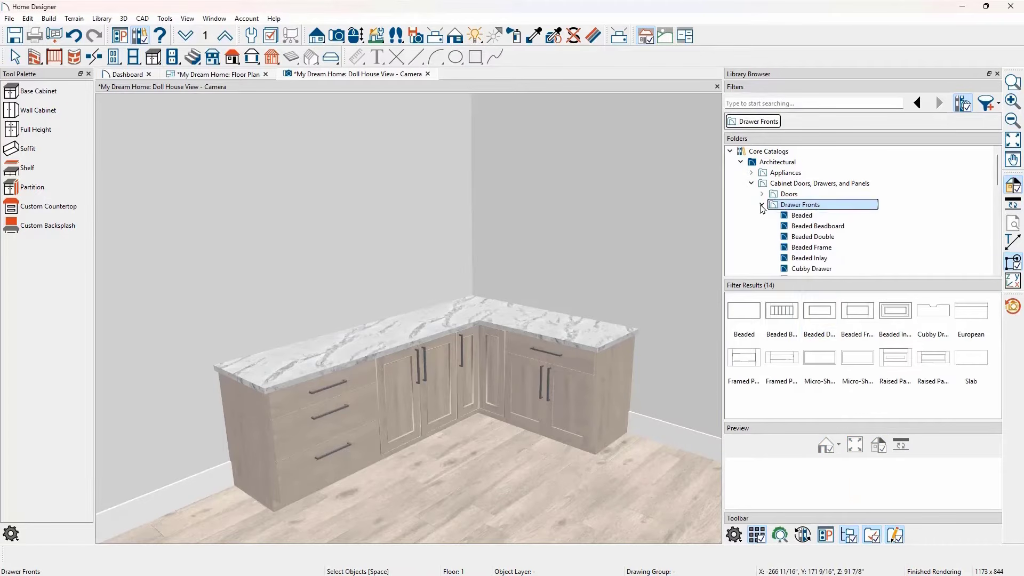
click(819, 313)
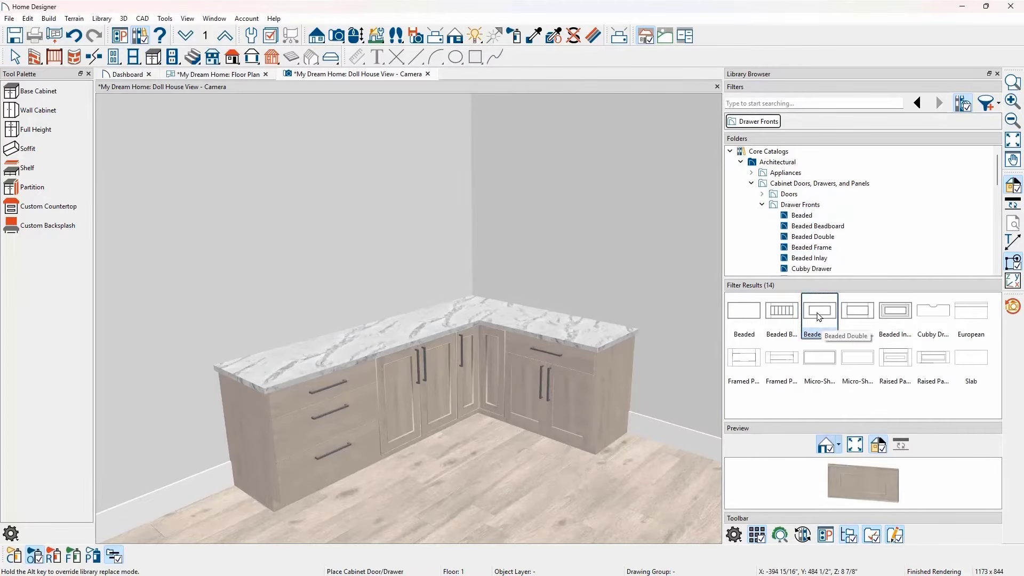
click(581, 369)
click(368, 409)
- Switch the camera rendering to Vector View and place a corner wall cabinet above the corner base cabinet
click(458, 38)
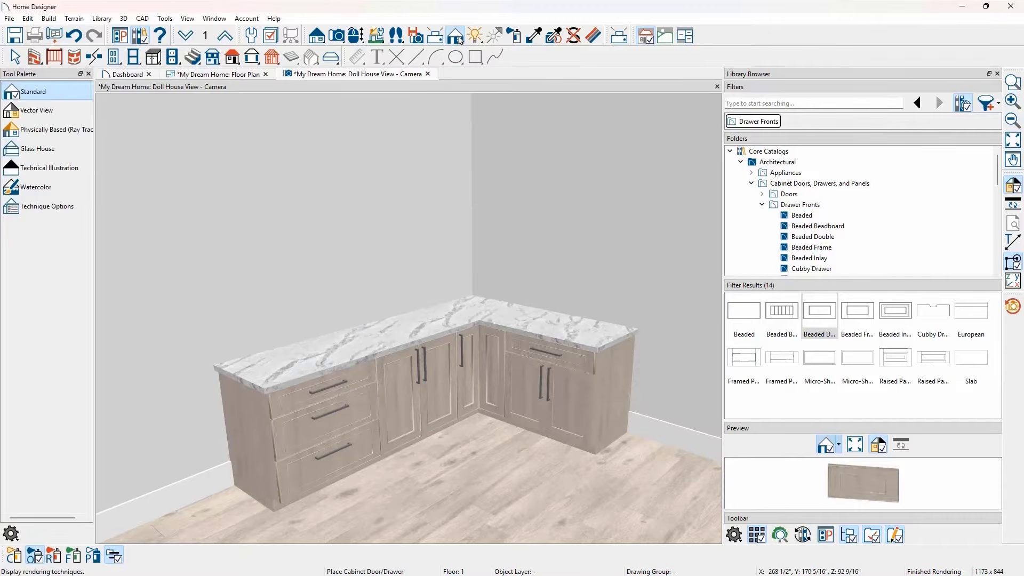
click(74, 111)
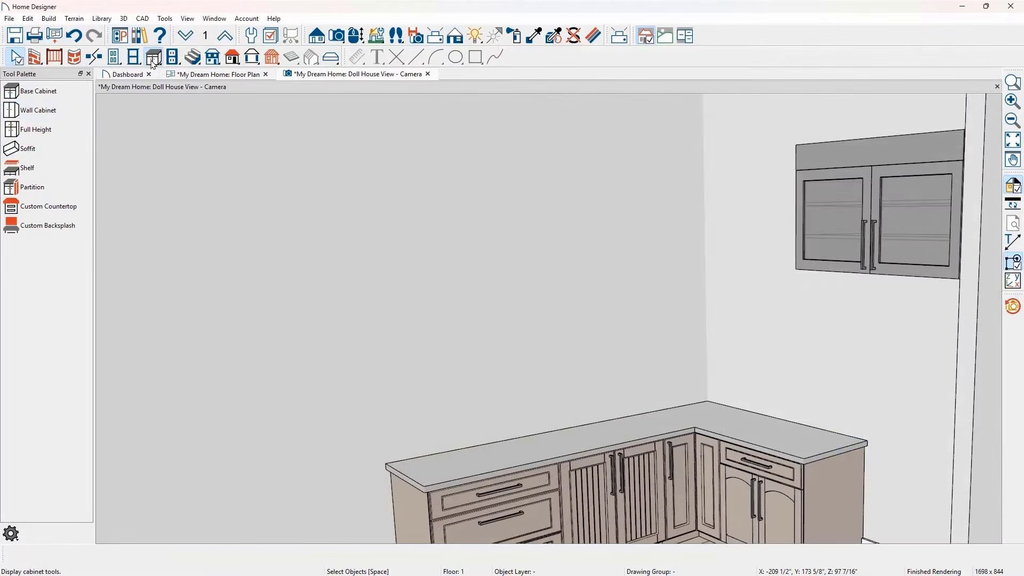
click(78, 109)
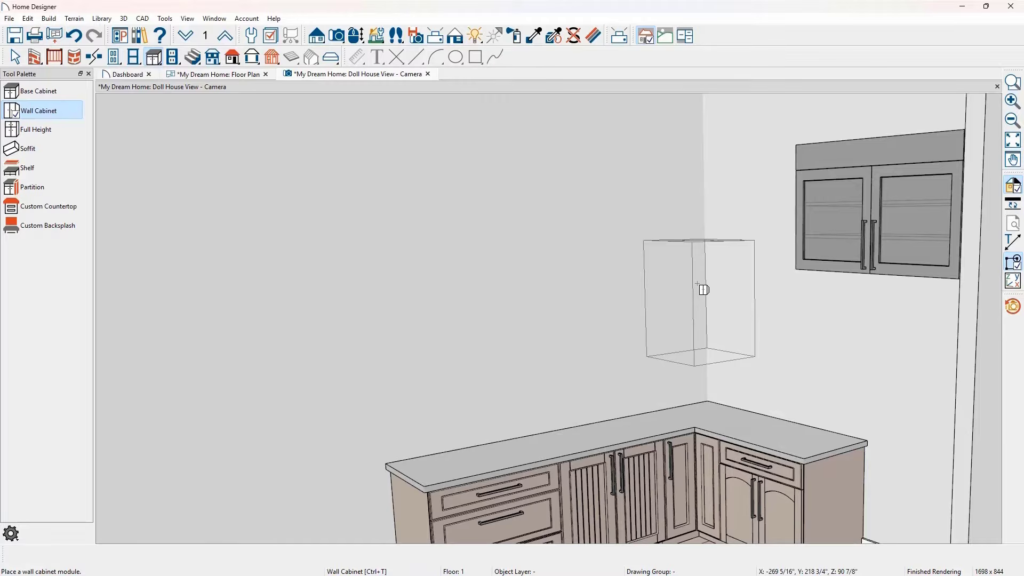
click(704, 290)
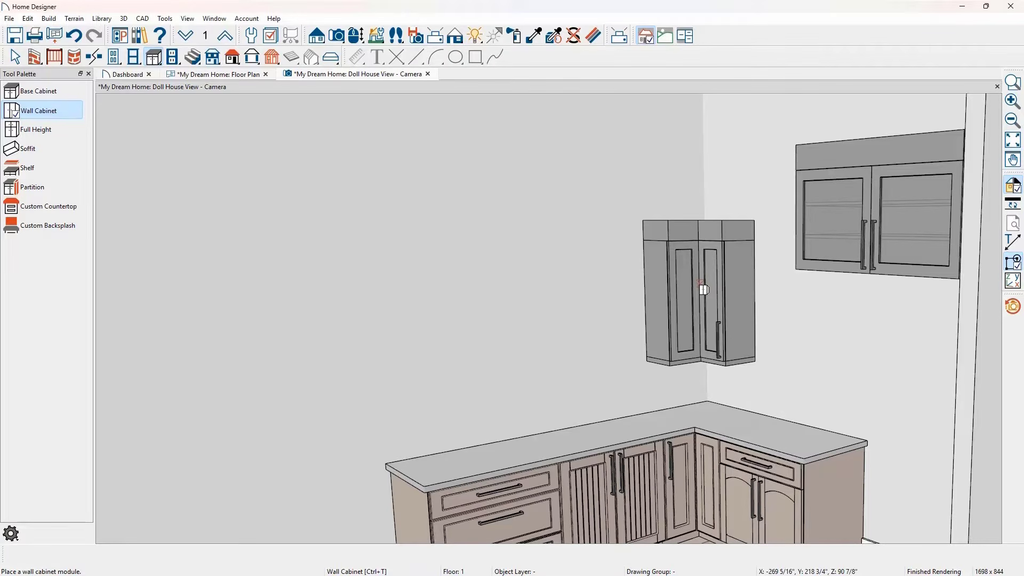
- Add one wall cabinet along the shorter wall and two along the long wall beside the corner unit, widening them to wide double-door units
click(767, 308)
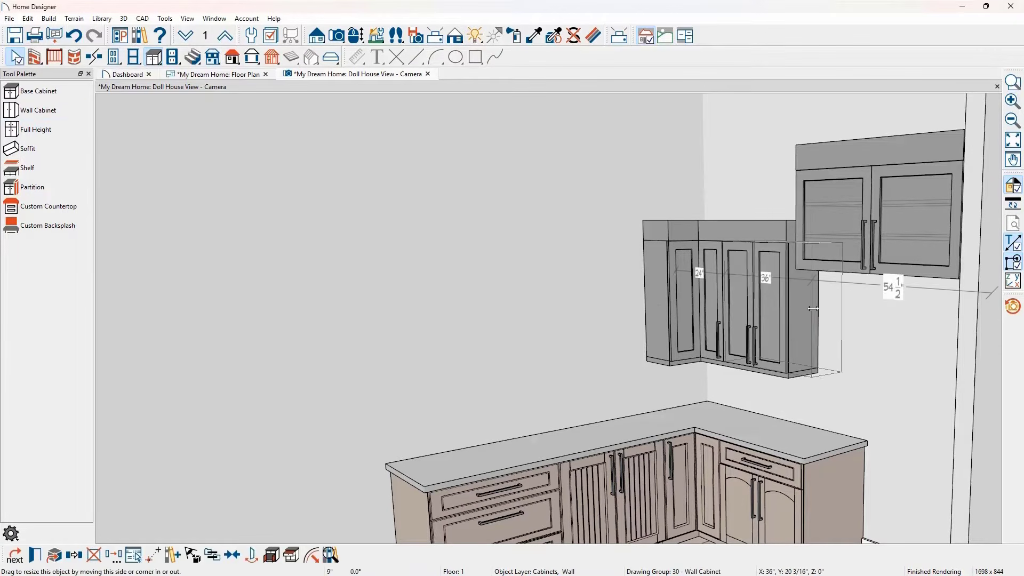
click(629, 313)
key(space)
drag(592, 314, 557, 317)
key(space)
click(533, 332)
key(space)
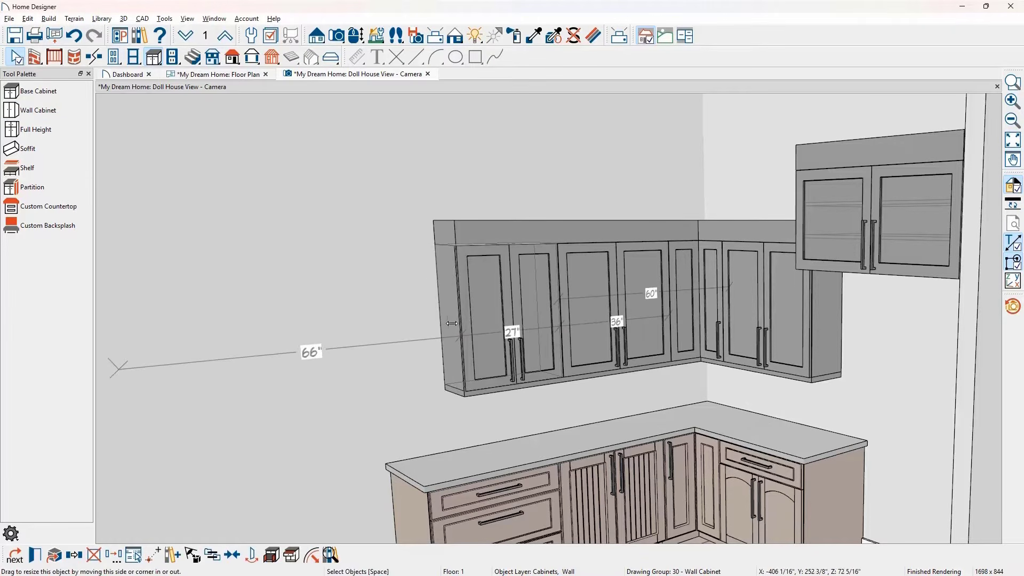
drag(453, 322, 415, 326)
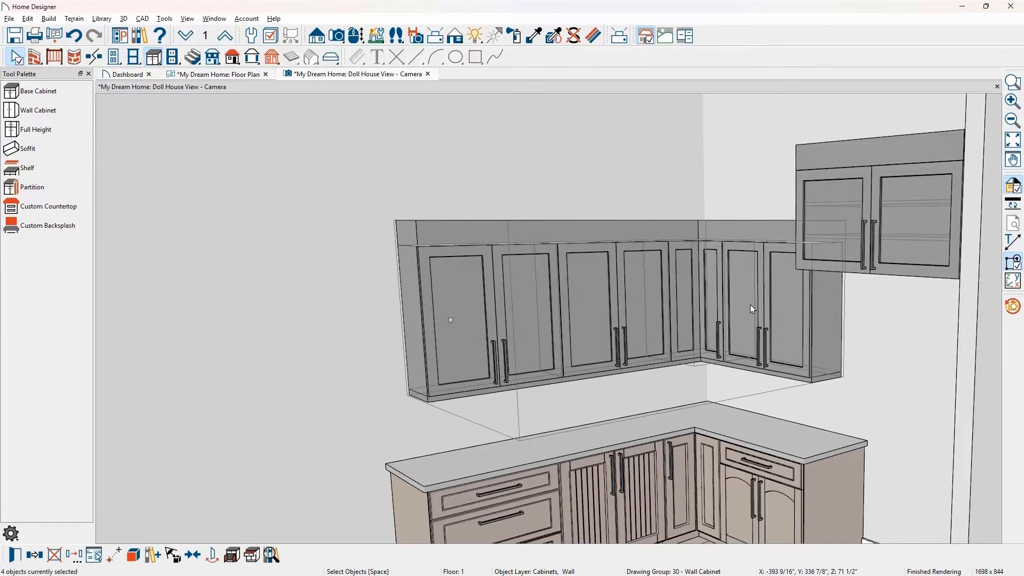
- Set the height of the corner wall cabinet and its three adjoining wall cabinets to 54"
double_click(751, 305)
text(54)
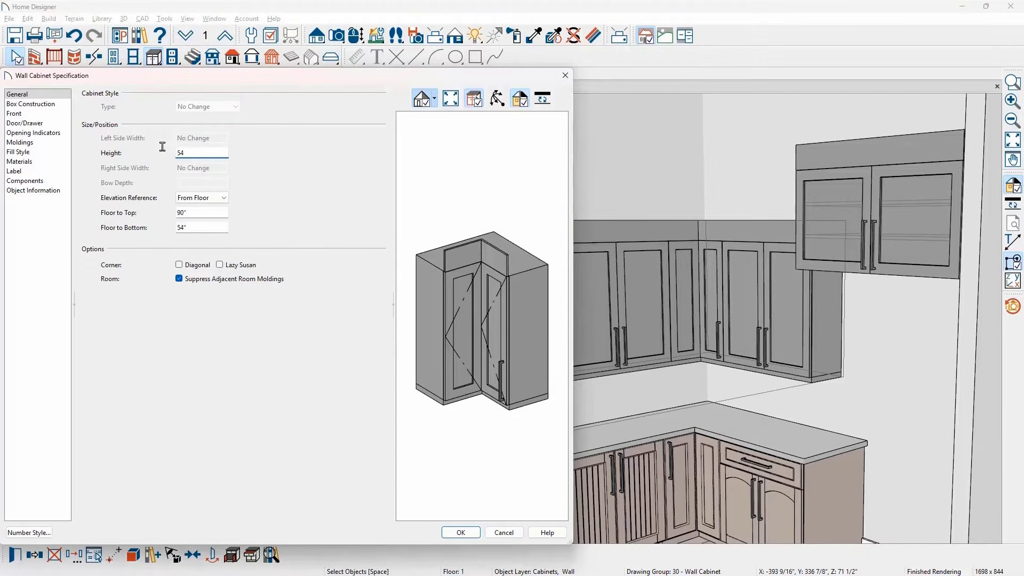
click(65, 109)
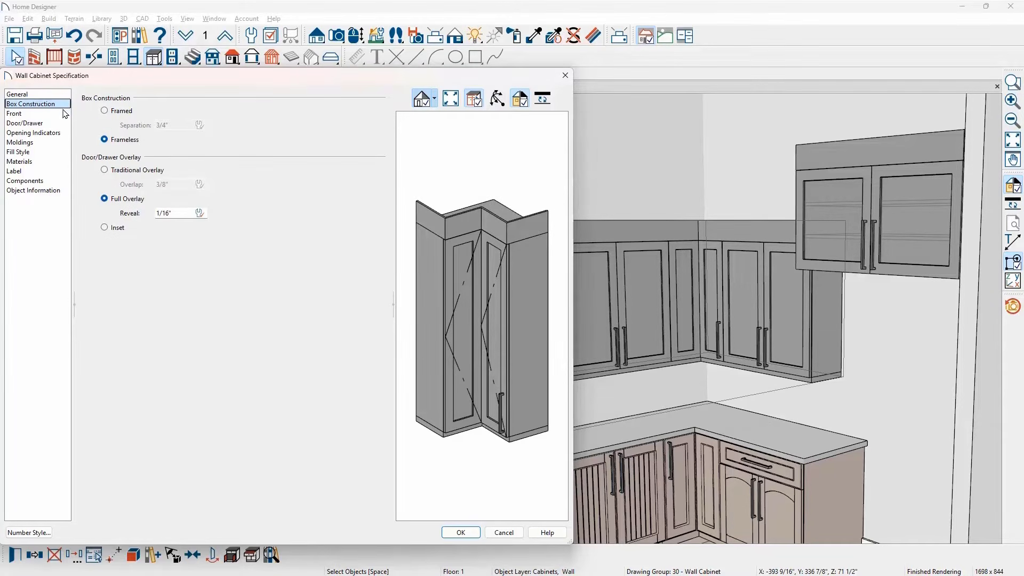
click(64, 116)
click(64, 123)
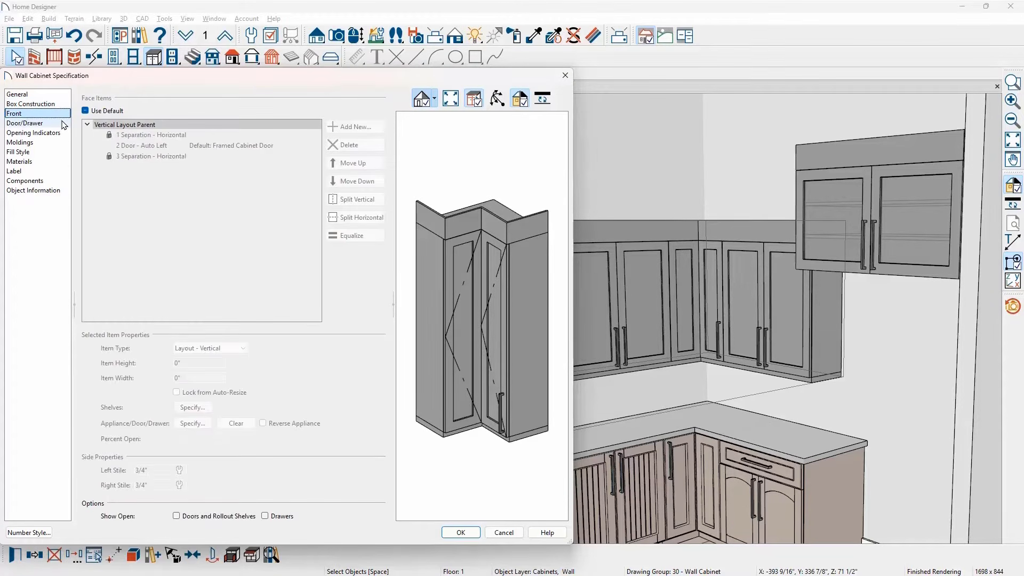
click(63, 95)
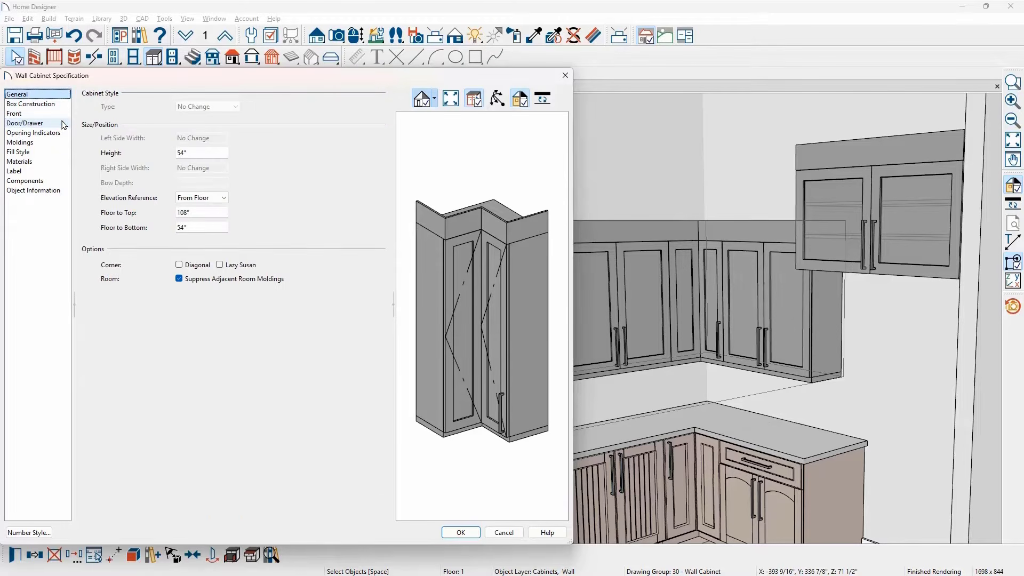
click(454, 531)
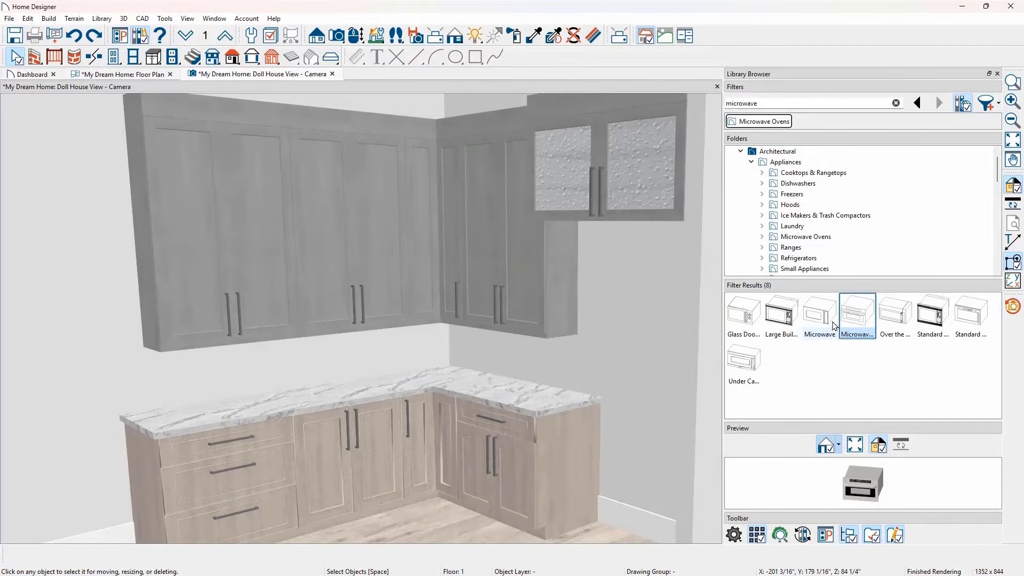
- Insert a microwave from the library into the door opening of the shorter-wall base cabinet
click(848, 319)
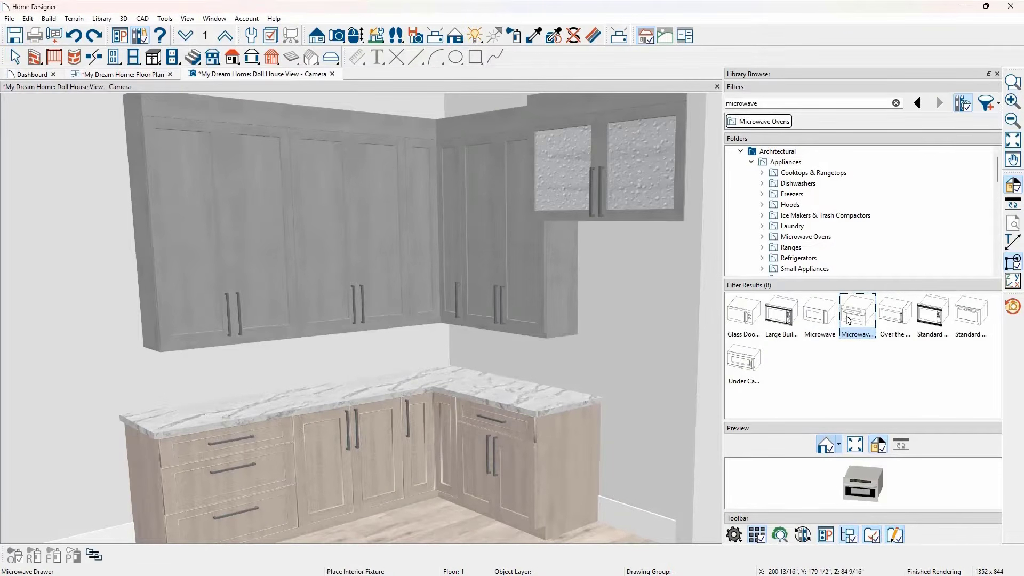
click(498, 459)
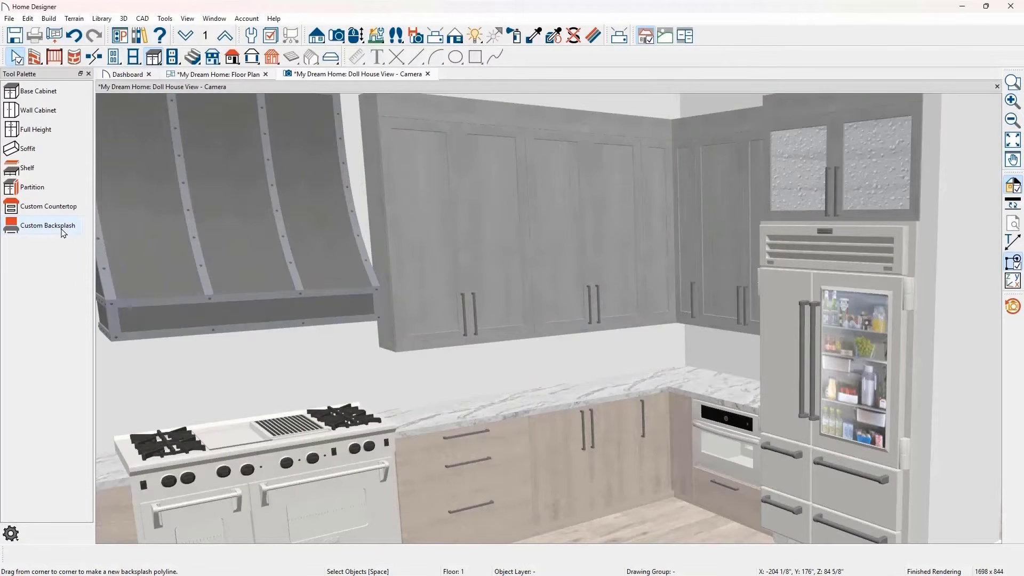
- Add a custom tile backsplash to the kitchen wall behind the range
click(62, 233)
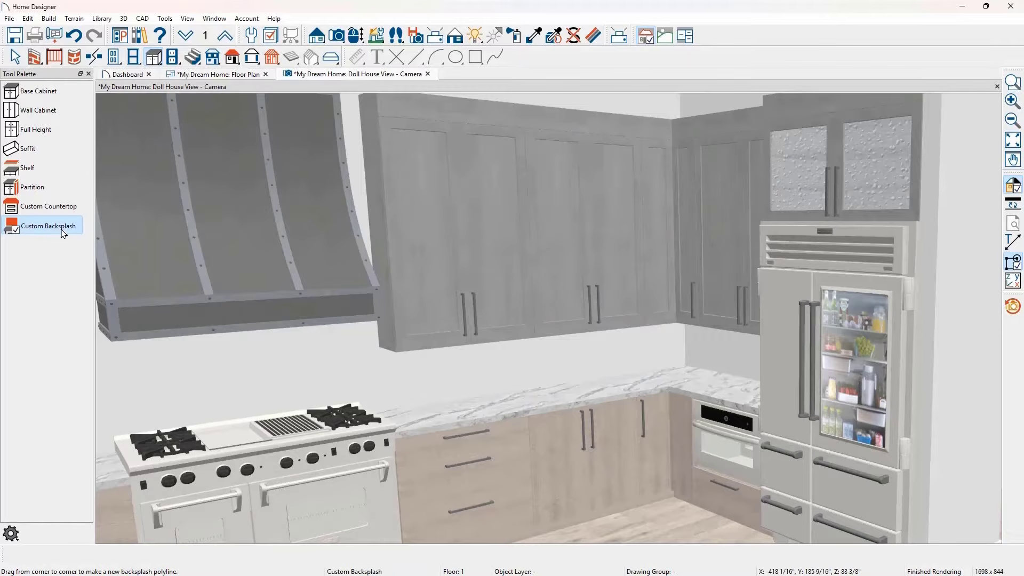
click(180, 363)
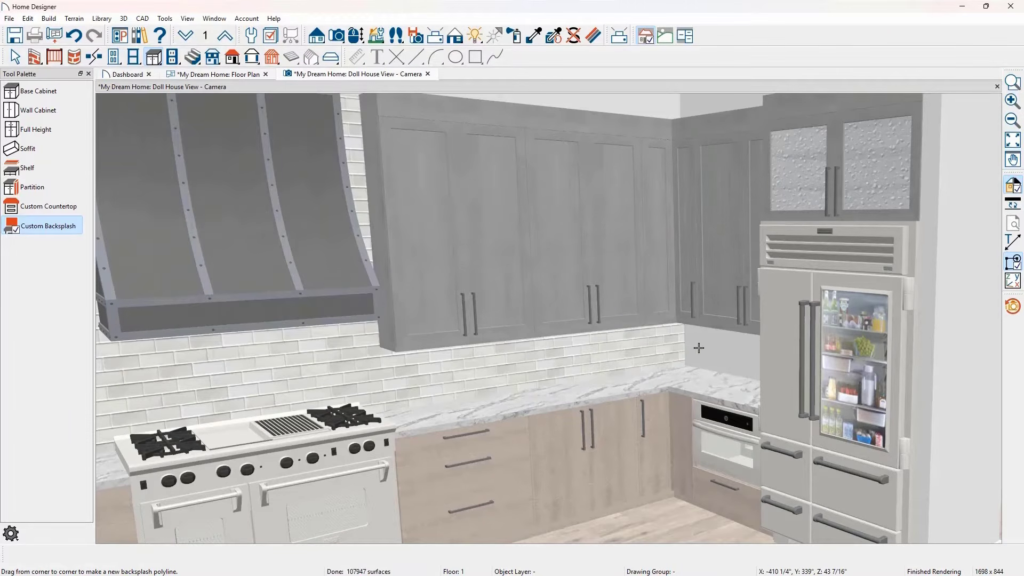
- Copy the Rain Water Glass material from the cabinet above the refrigerator to the adjacent wall cabinet's door panels, and start the Material Painter
click(533, 36)
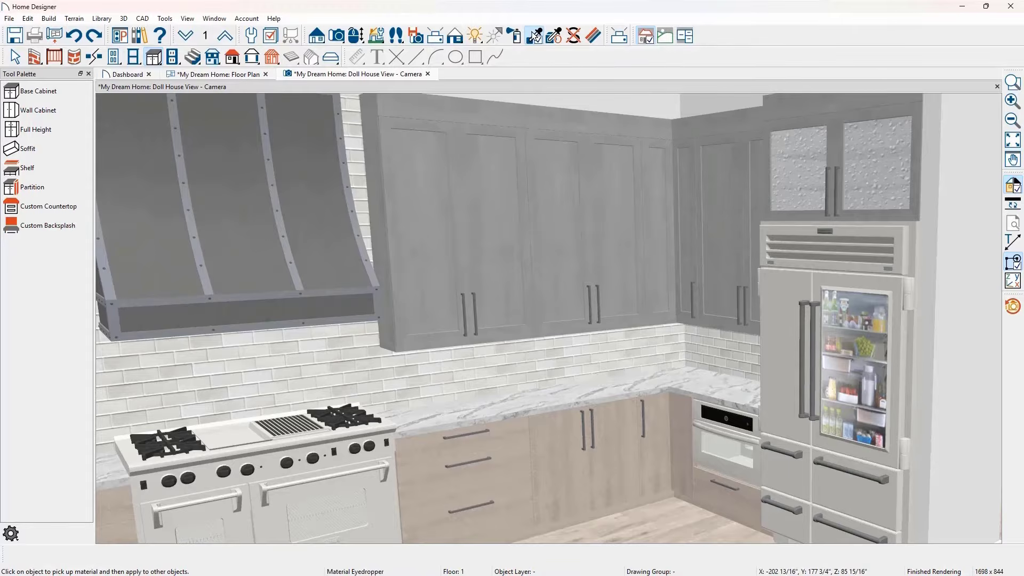
click(793, 161)
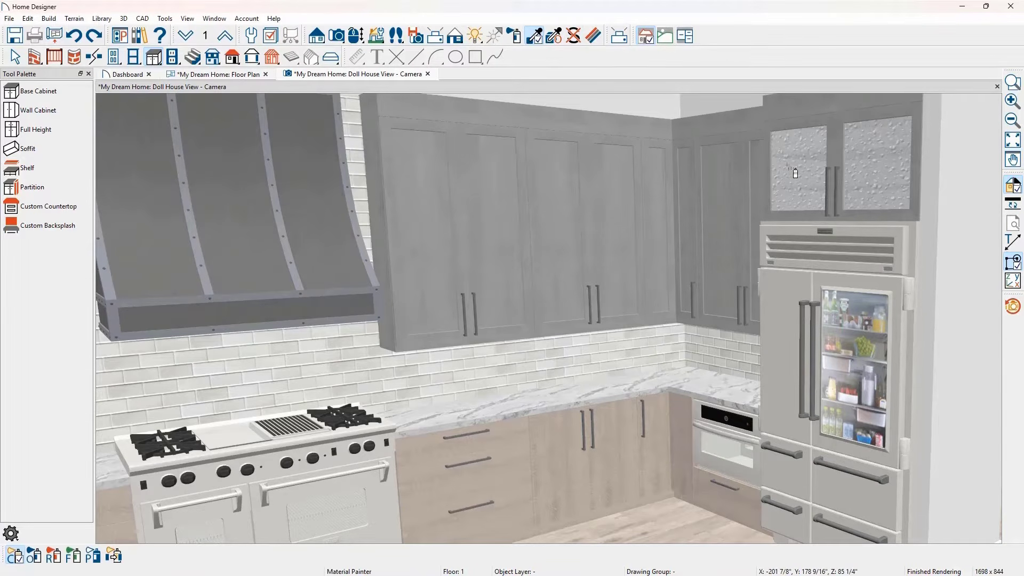
click(729, 190)
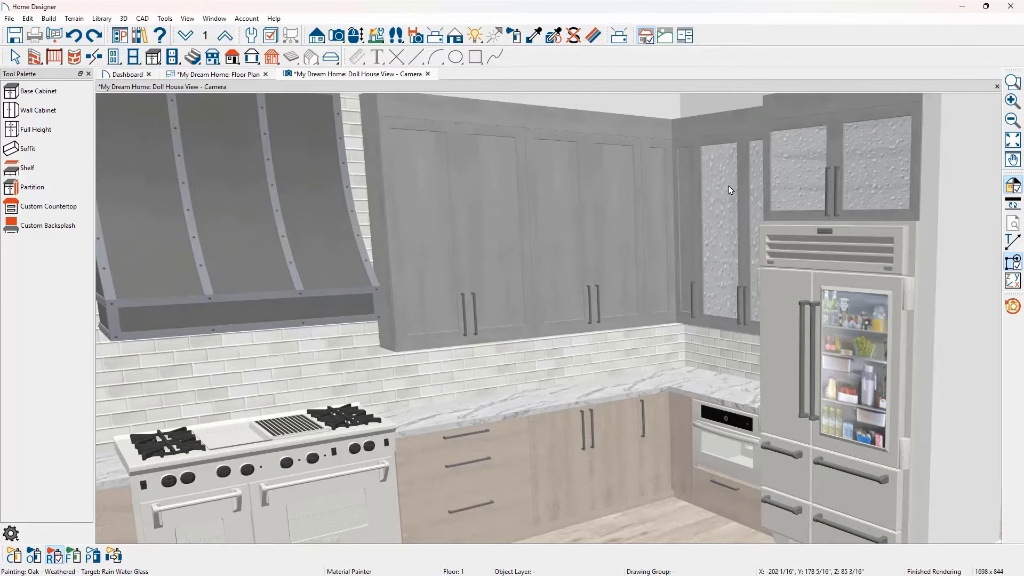
click(515, 36)
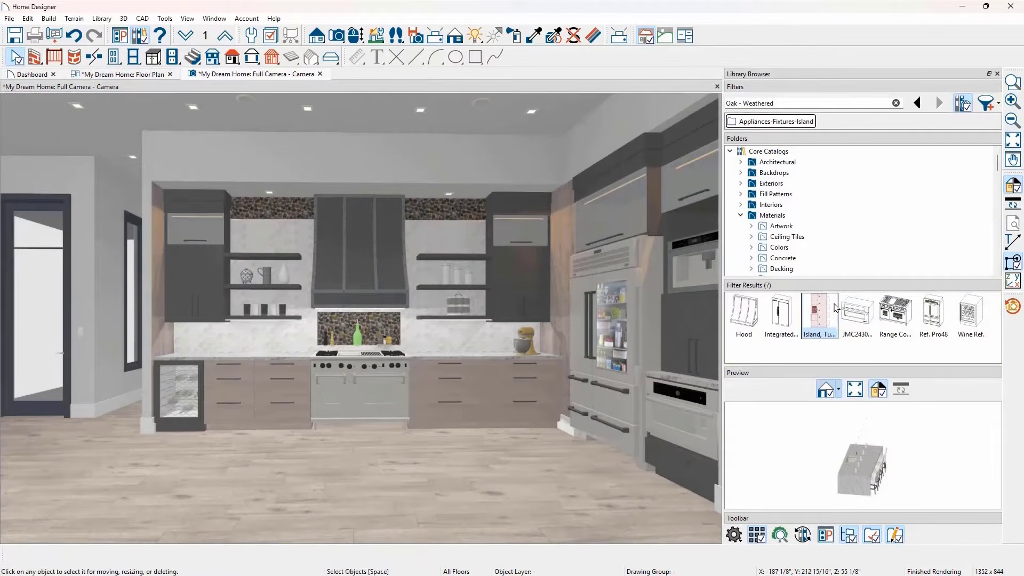
- Place the kitchen island block from the library on the floor in front of the range wall
click(833, 309)
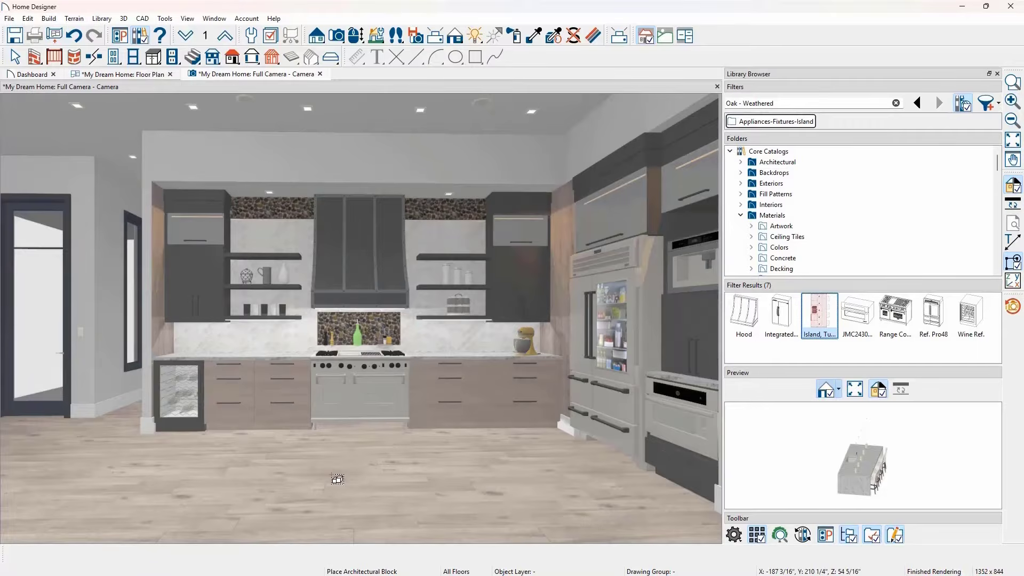
click(337, 478)
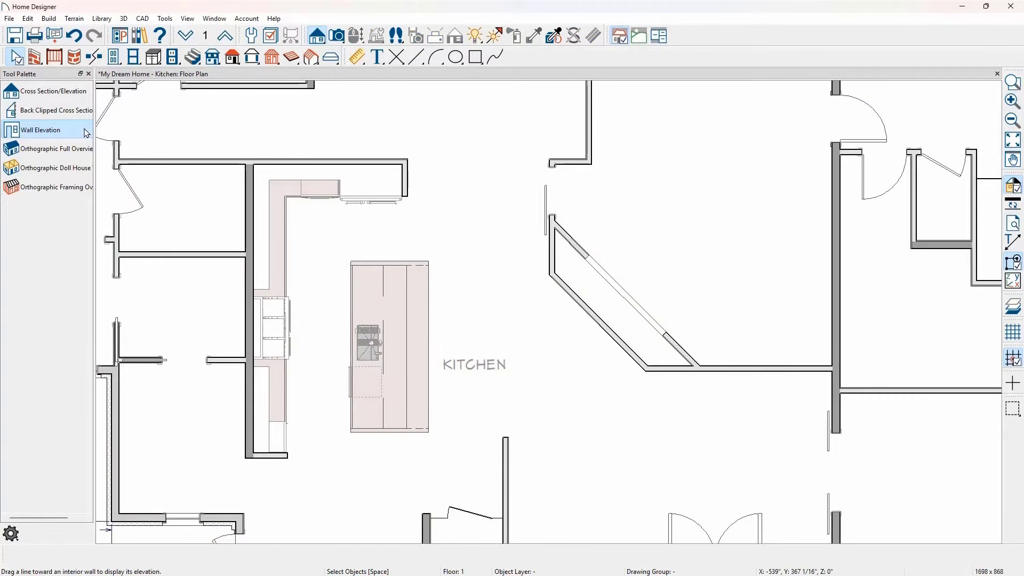
- Create a Wall Elevation view from the floor plan facing the kitchen's range wall
click(87, 134)
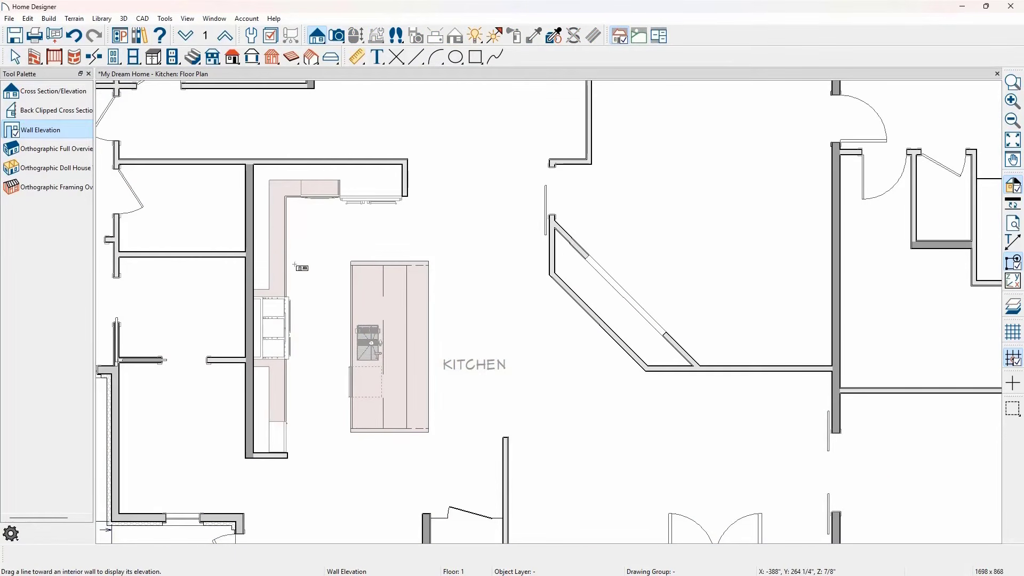
drag(312, 295, 224, 295)
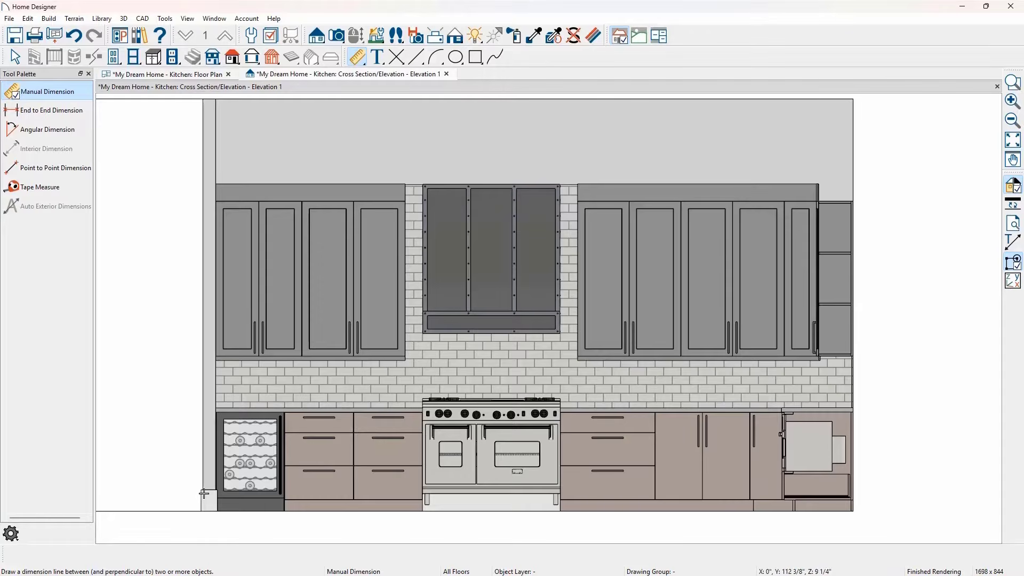
- Draw a manual dimension line across all base cabinets, move it below the floor line, and remove the division within the corner cabinet's dimension
drag(212, 502, 855, 502)
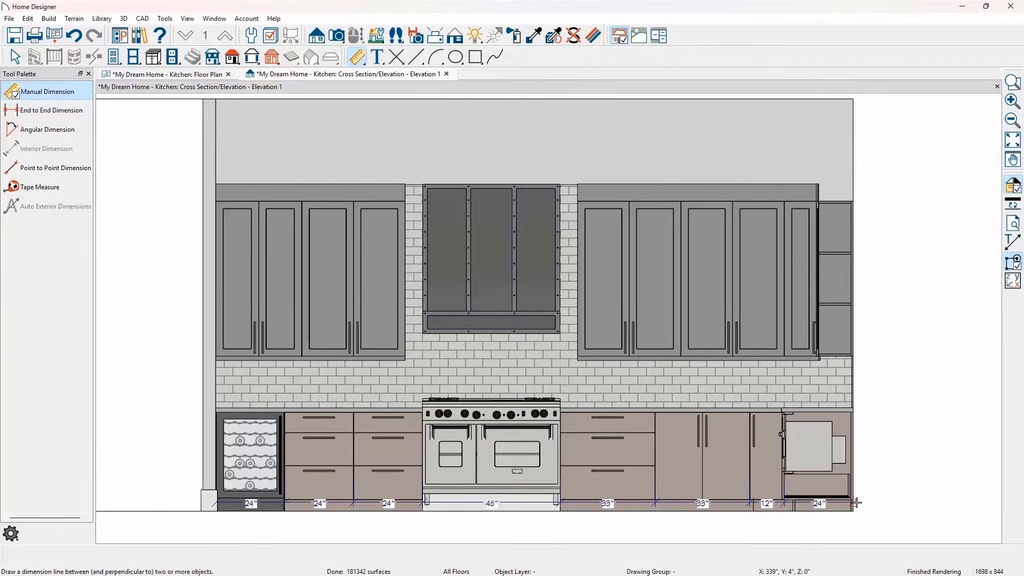
key(space)
drag(724, 504, 729, 539)
drag(784, 510, 866, 511)
click(903, 513)
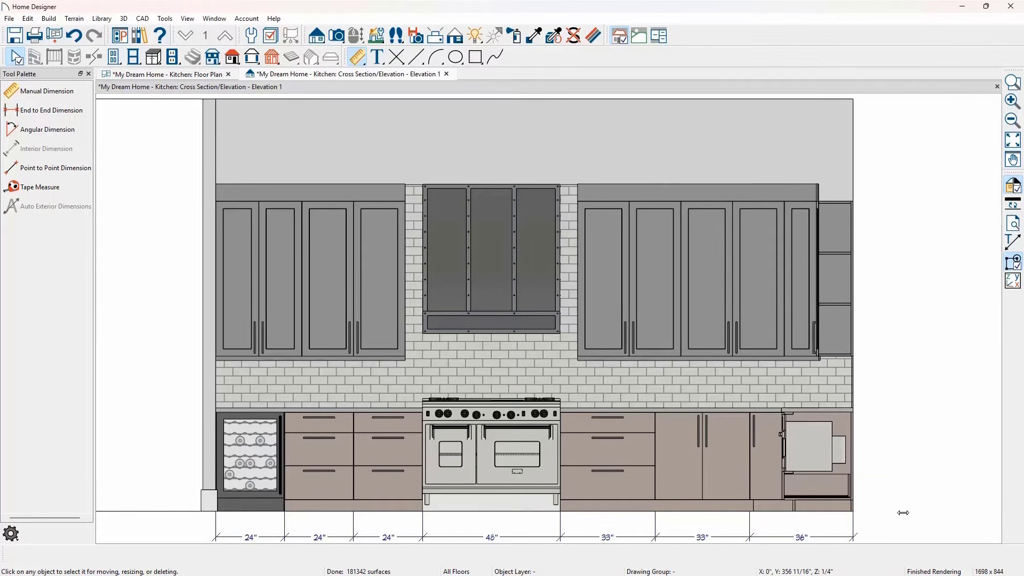
- Switch to the living room camera view and paint the wall behind the tree artwork with Benjamin Moore 982 cedar key
key(alt+Tab)
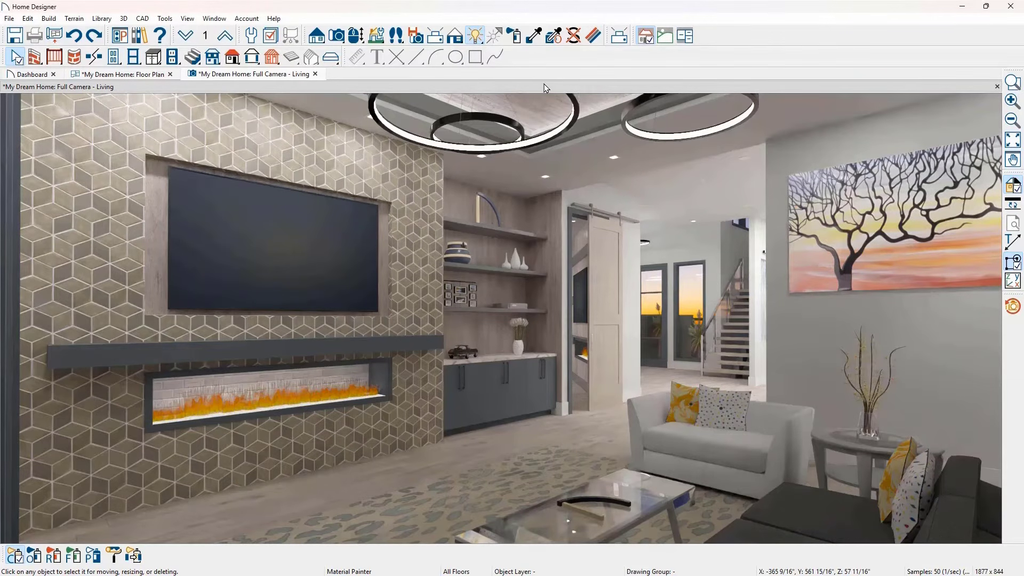
click(515, 37)
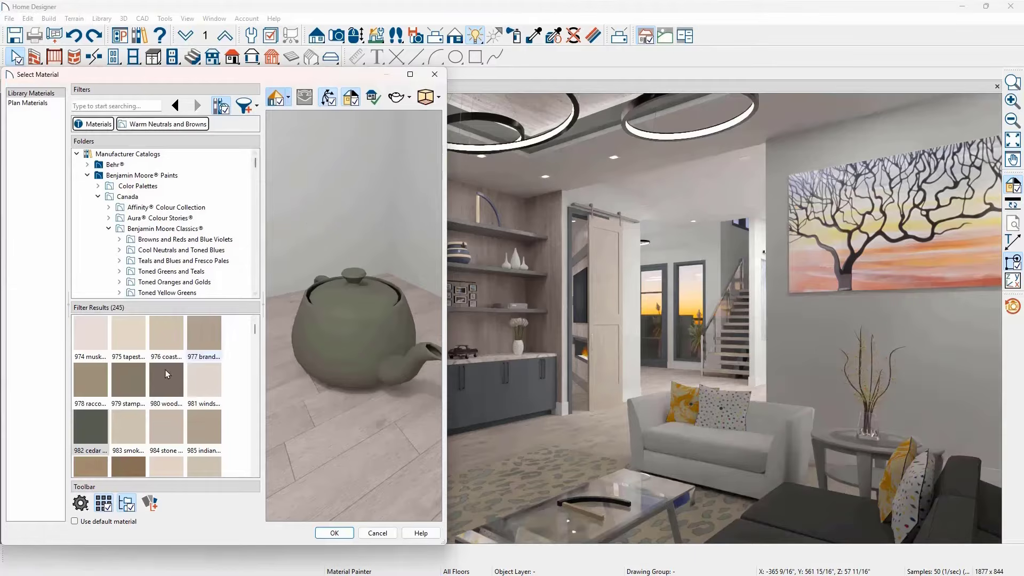
click(101, 424)
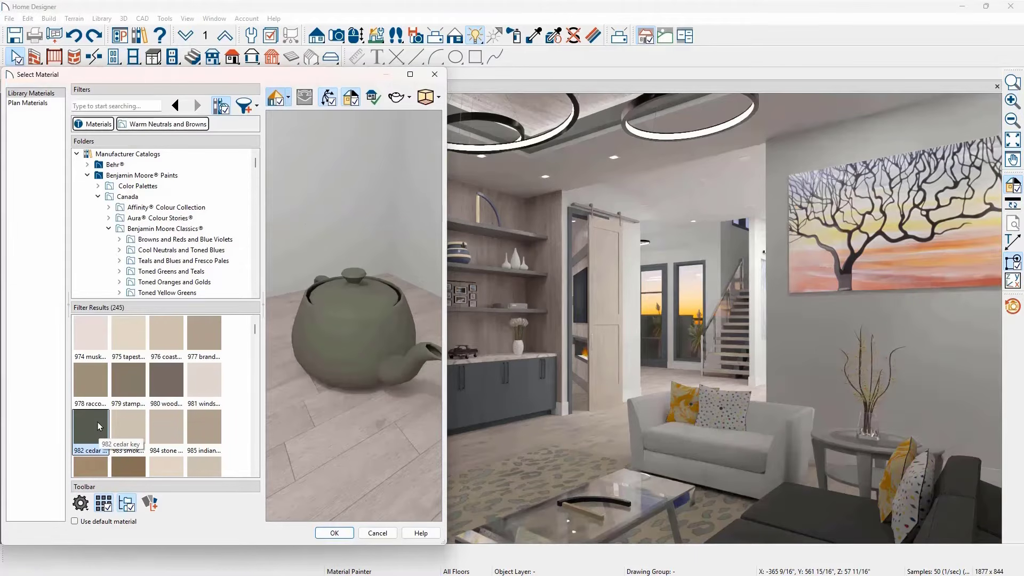
click(327, 536)
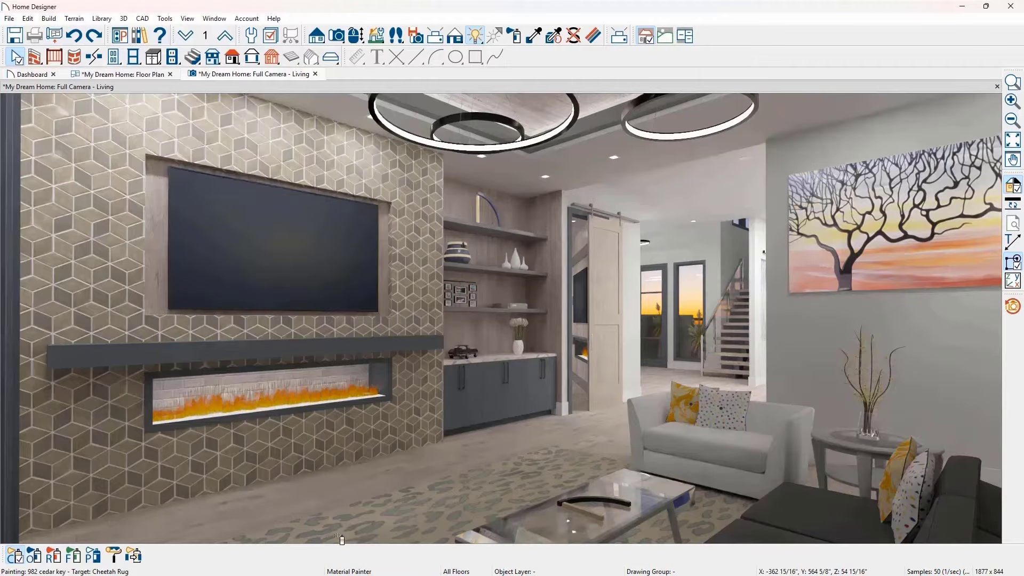
click(794, 327)
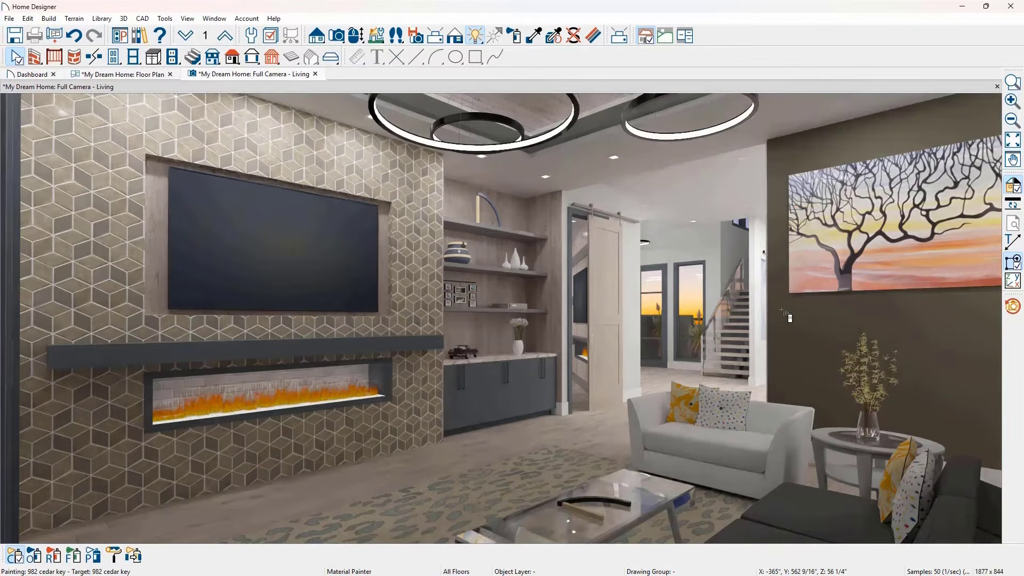
- Copy the Leather, White material from the loveseat to the dark sofa in the foreground
click(534, 36)
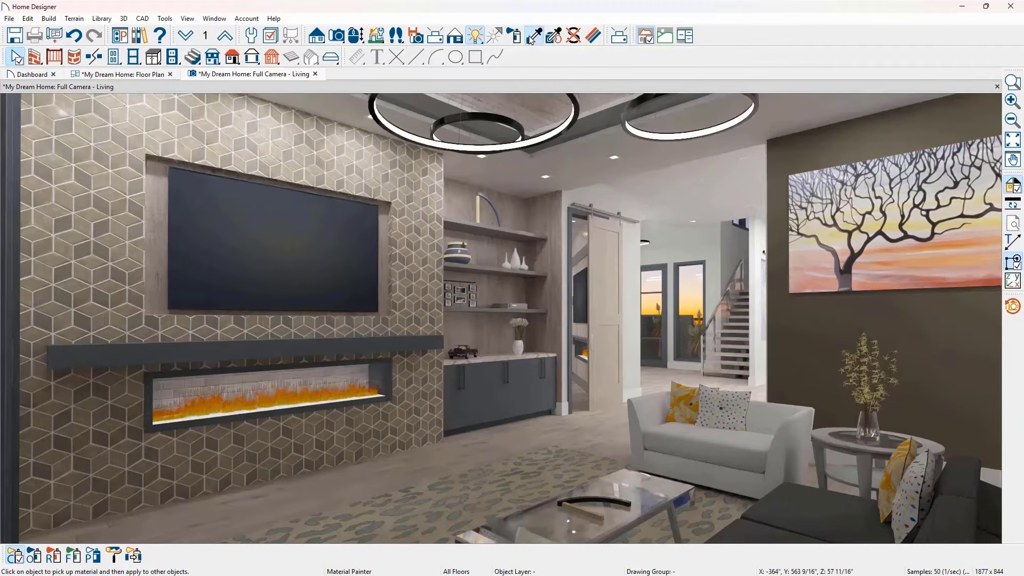
click(717, 432)
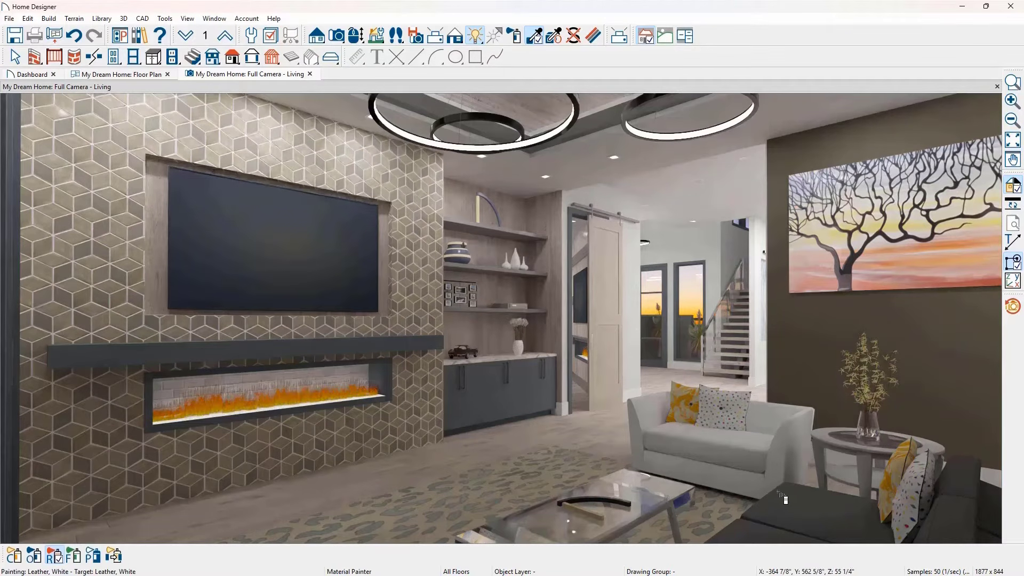
click(793, 505)
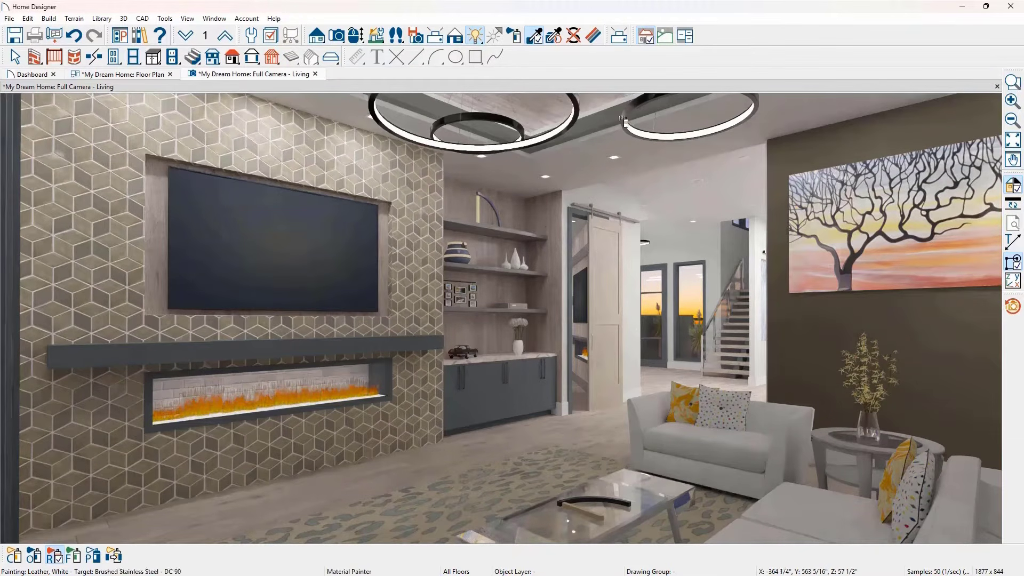
- Recolor the White Oak 8" Engineered floor's texture using a blend color sampled from the dark wood plank reference image, adjusting its luminosity
click(594, 37)
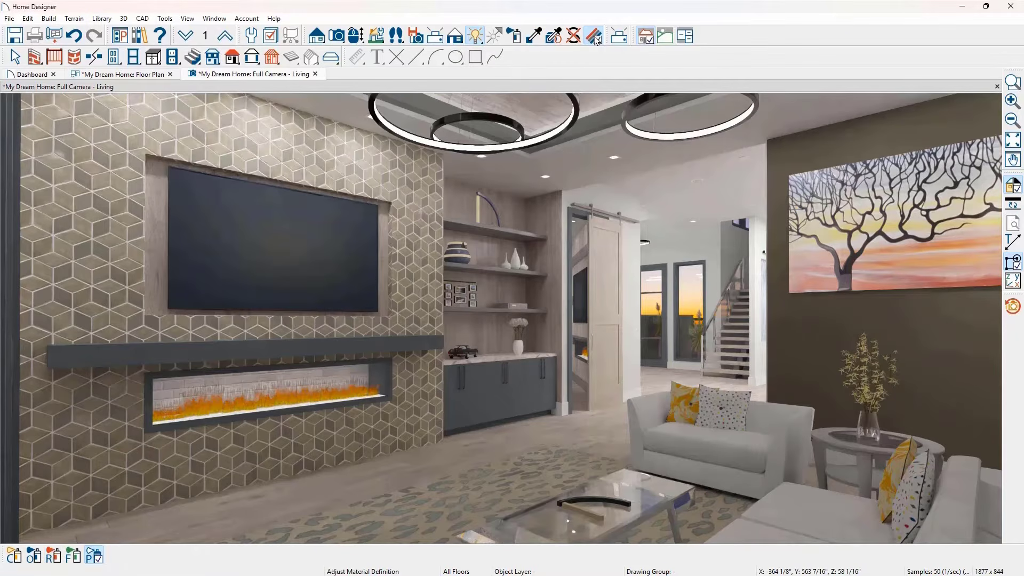
click(598, 440)
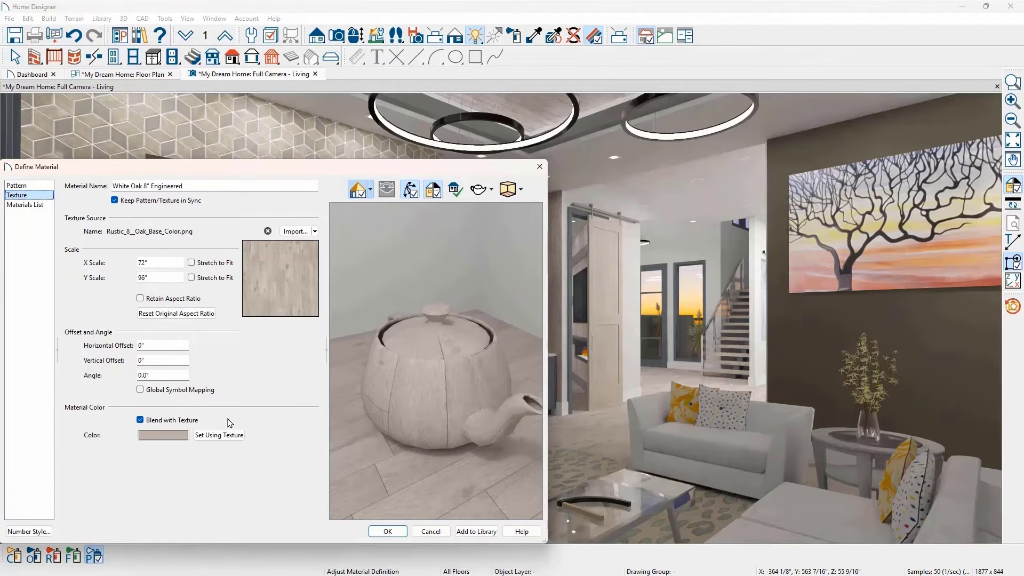
click(184, 439)
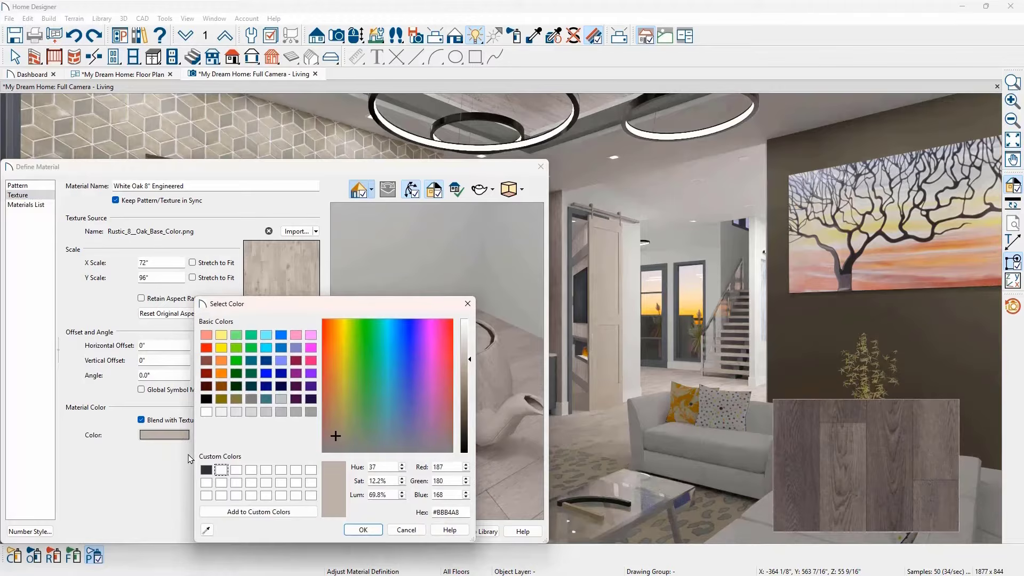
click(208, 528)
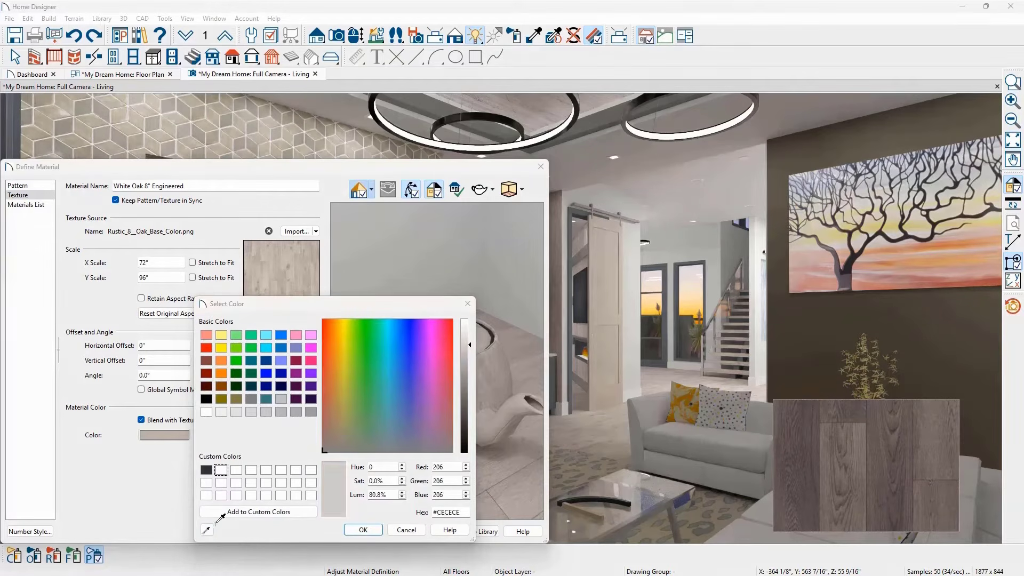
click(785, 392)
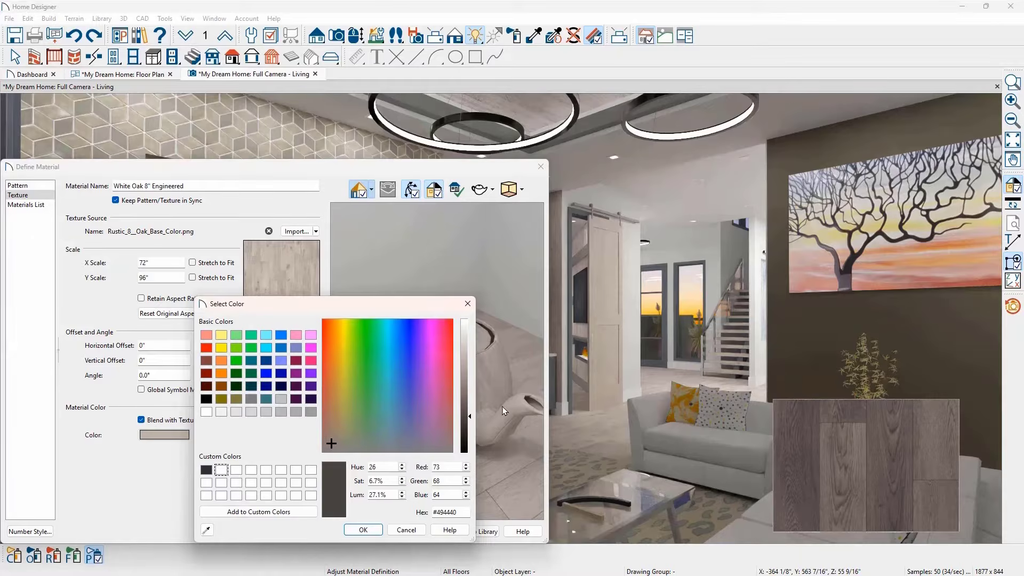
mouse_move(472, 418)
mouse_down()
mouse_move(468, 372)
mouse_move(460, 419)
mouse_up()
click(364, 529)
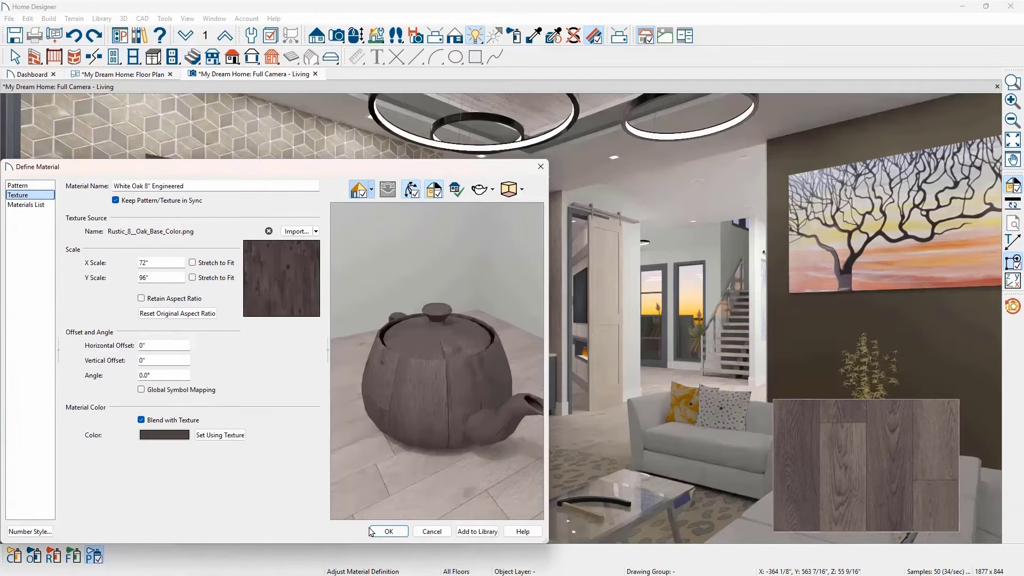
click(374, 531)
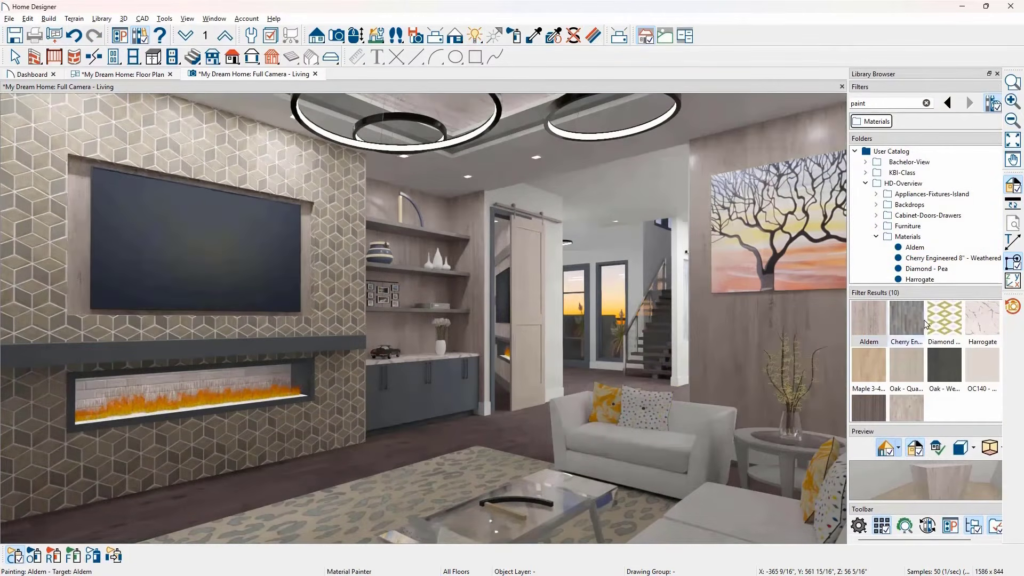
- Apply library materials in the living room: Aldem to the artwork wall, Diamond - Pea to the patterned pillows, and White Oak 8" Engineered to the floor
click(931, 331)
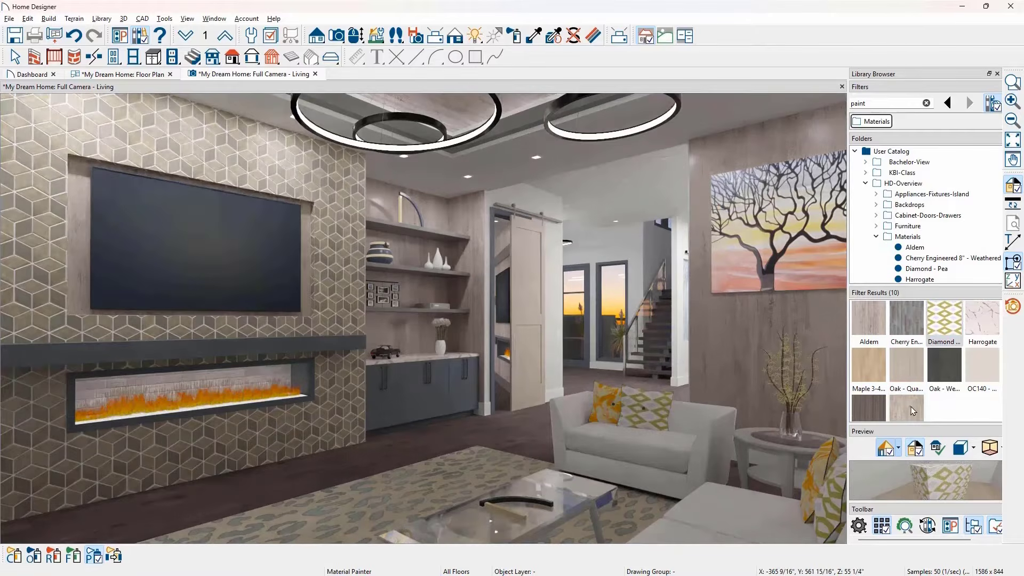
click(911, 411)
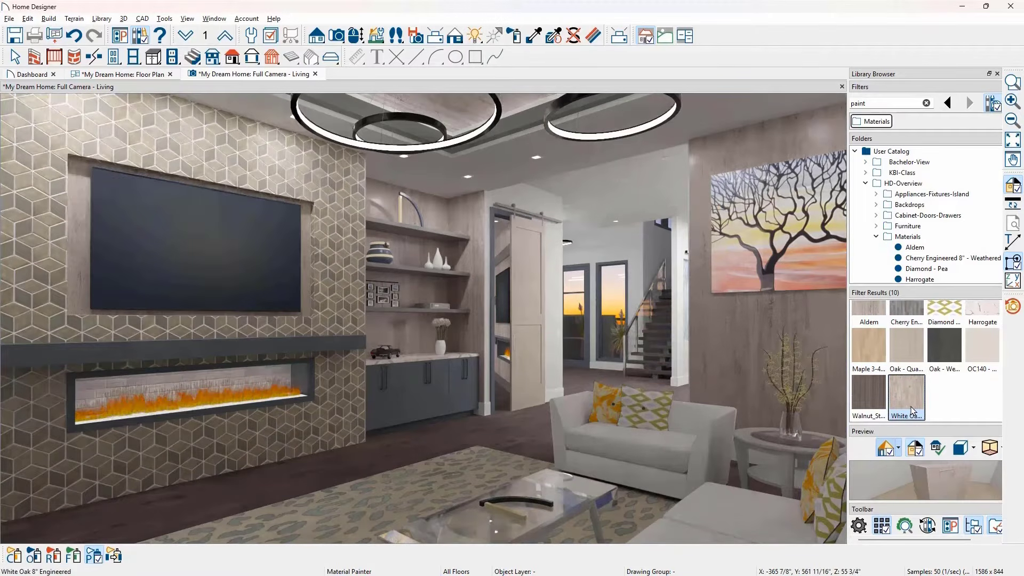
click(543, 437)
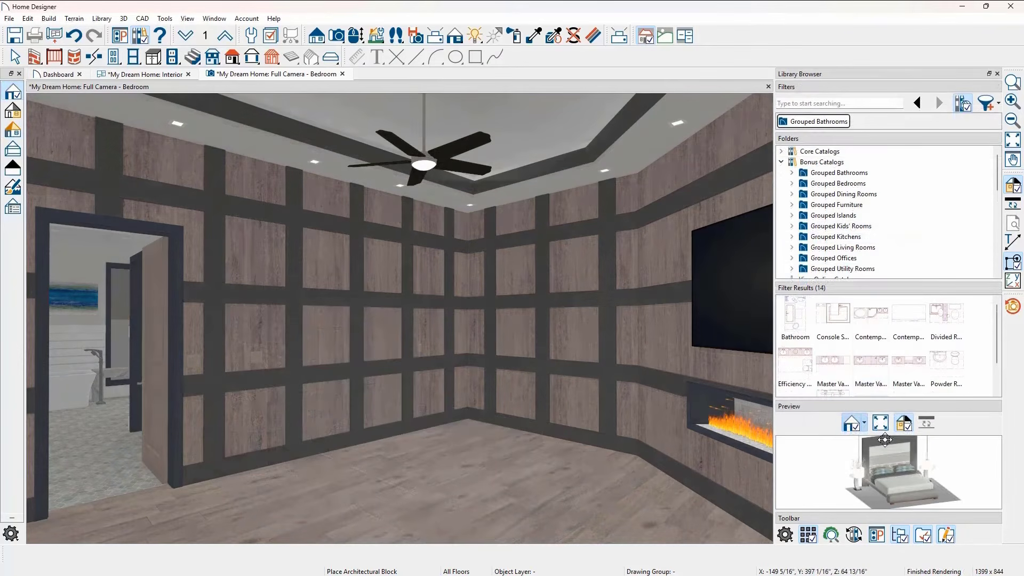
- Place the grouped bed furniture block on the bedroom floor and explode it into separate components
click(455, 438)
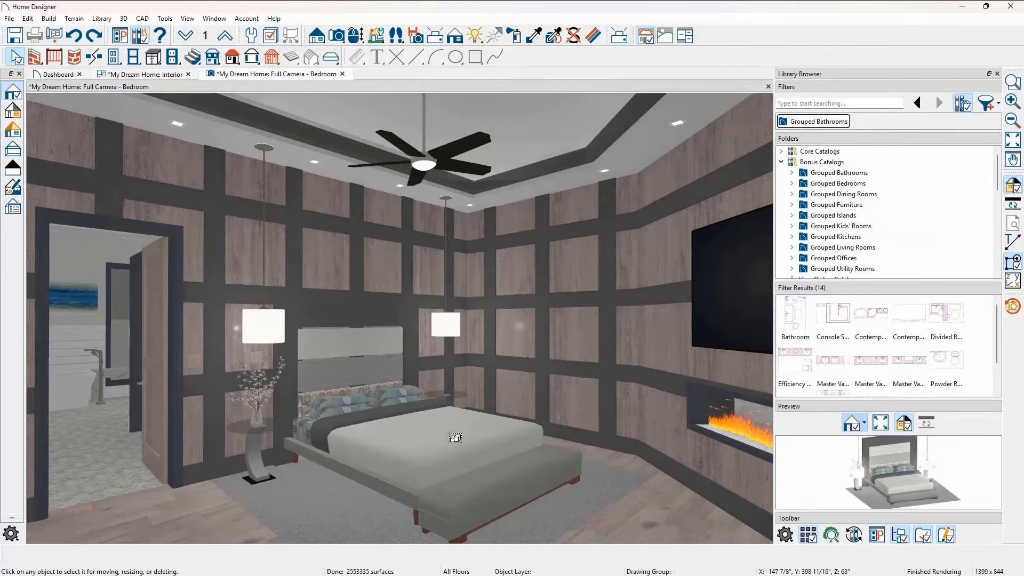
click(449, 434)
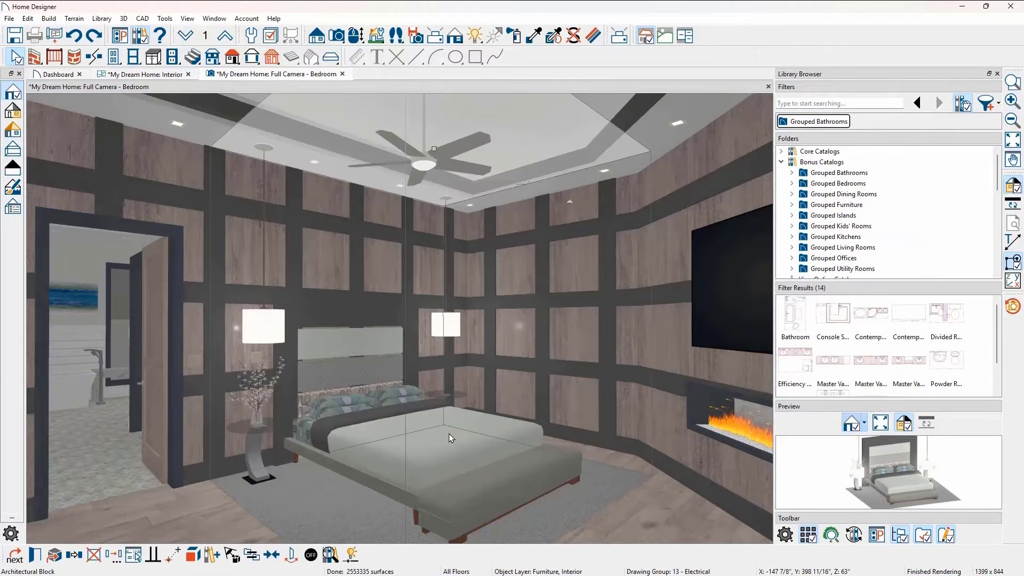
click(195, 555)
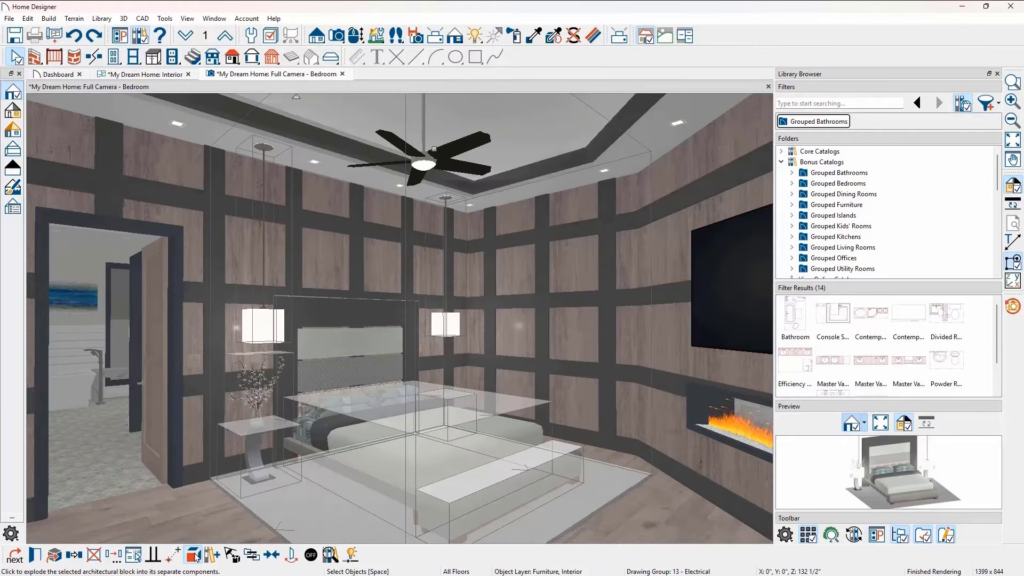
key(Escape)
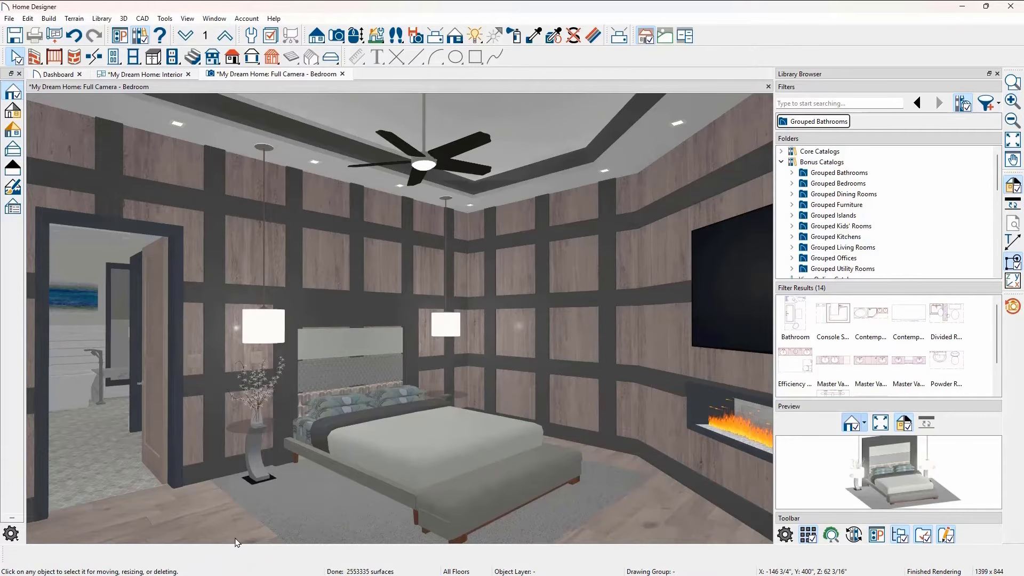
- Shorten the bench and separate it from the foot of the bed, and lengthen the bed toward the bench
click(436, 498)
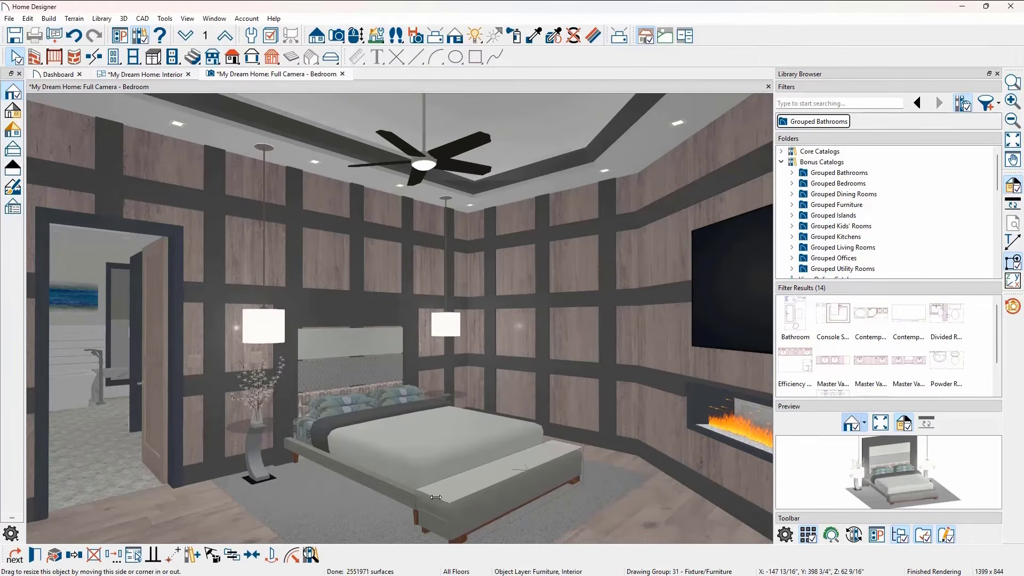
drag(473, 483, 517, 476)
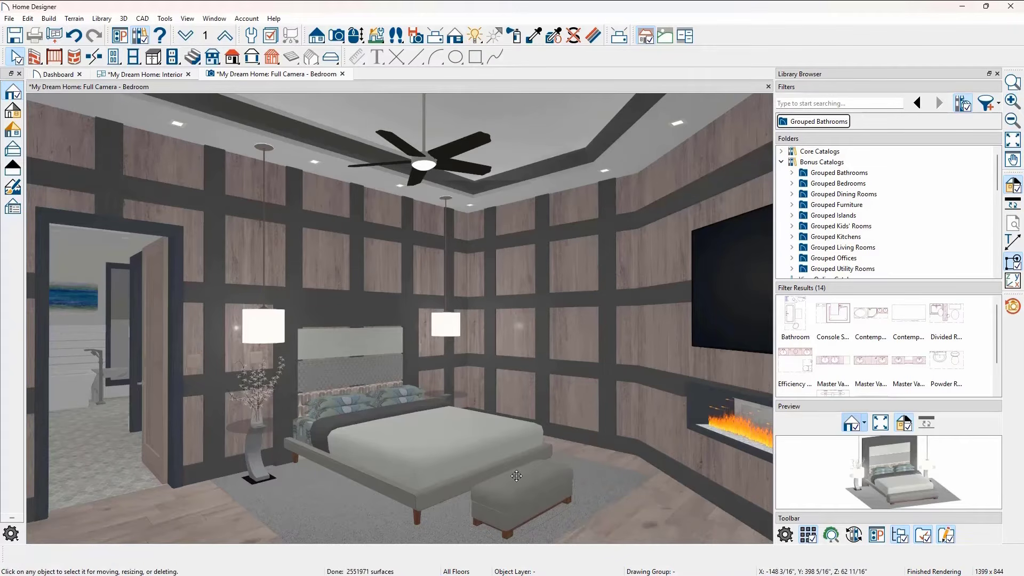
click(462, 437)
drag(495, 416, 512, 432)
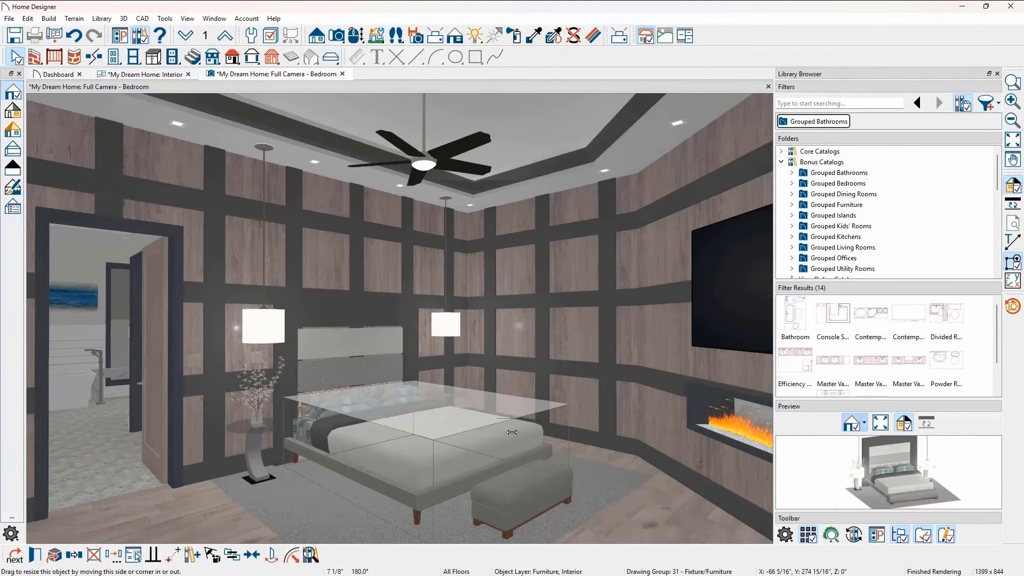
key(Escape)
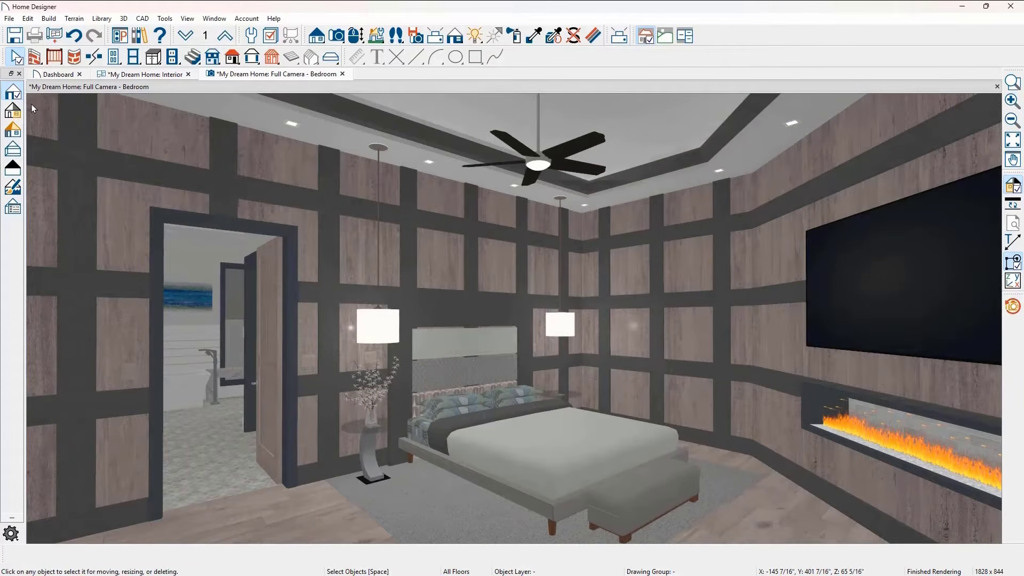
- Preview the bedroom camera view in Vector View and line-drawing rendering styles
click(15, 150)
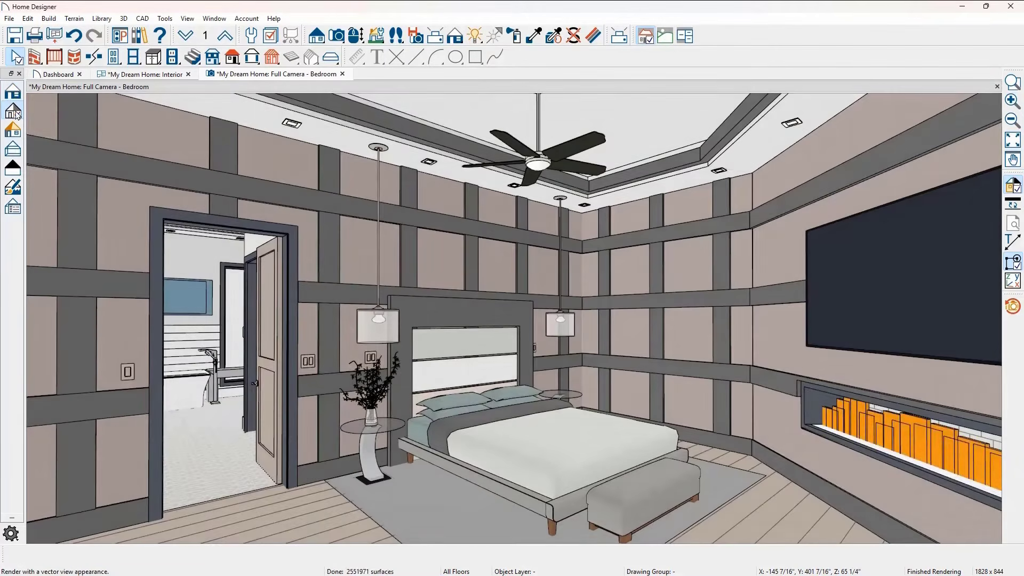
click(15, 170)
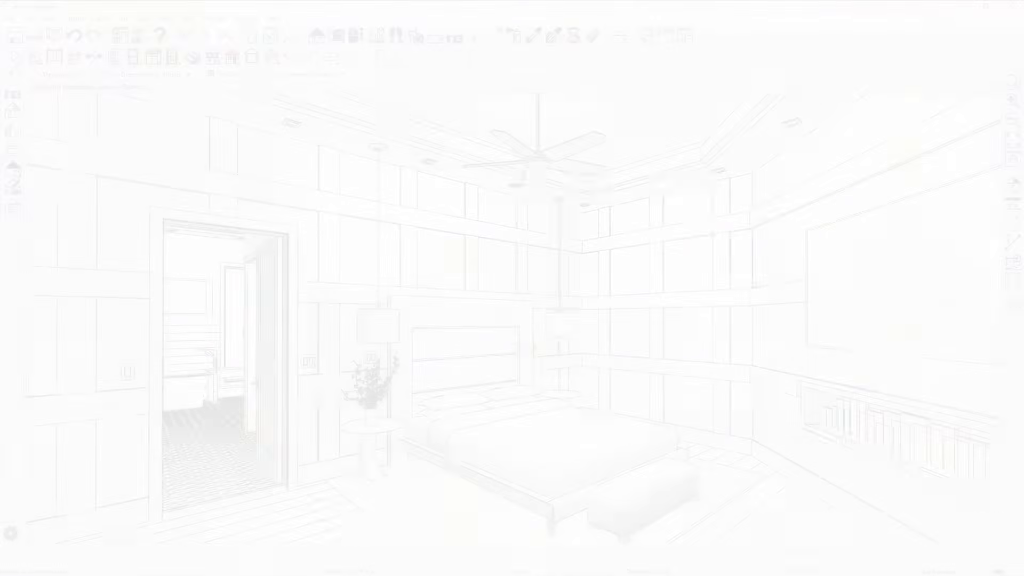
click(17, 133)
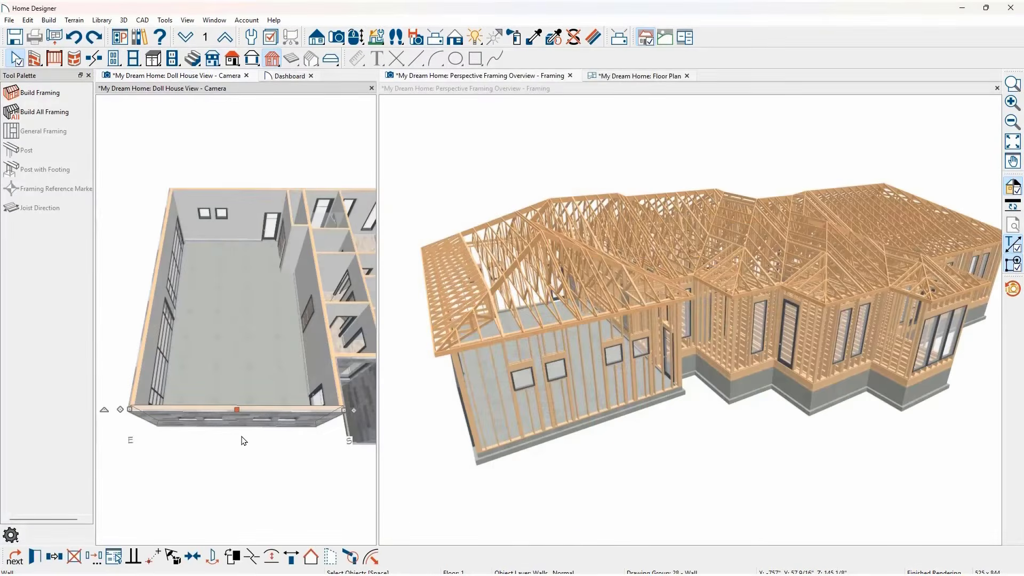
- Move the large concrete-floored room's end wall outward in the Doll House view to lengthen the room
drag(236, 410, 231, 479)
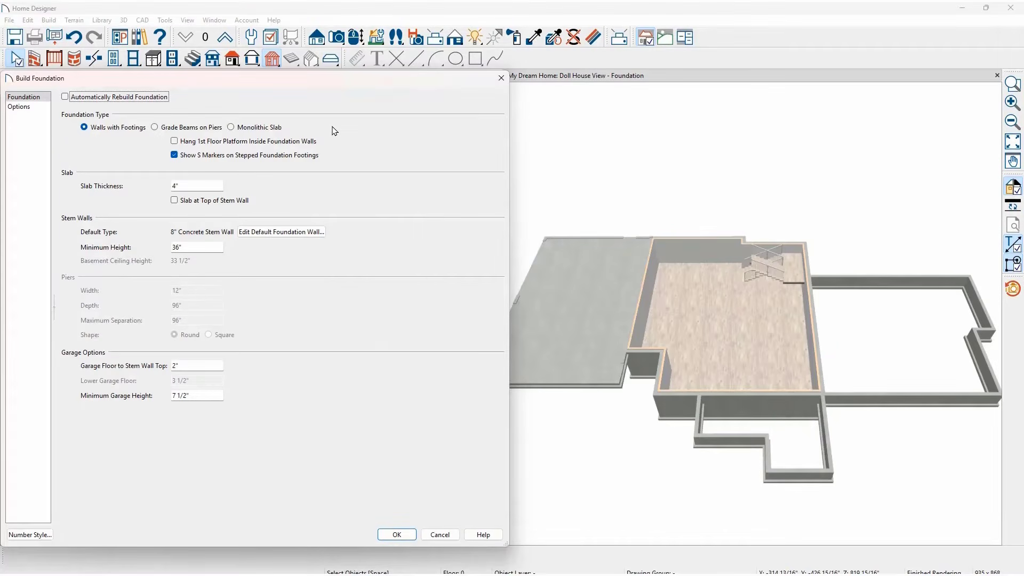
- Open the default foundation wall settings from the Build Foundation options
click(313, 233)
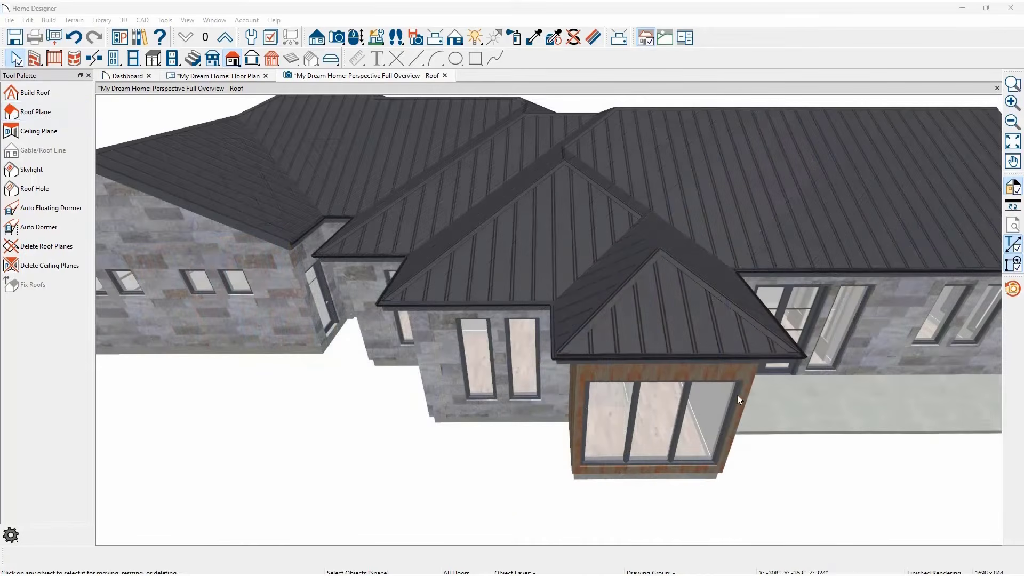
- Convert the wood-clad bump-out's front wall to a gable wall and set the adjacent stone wall's roof option to High Shed/Gable Wall
click(723, 373)
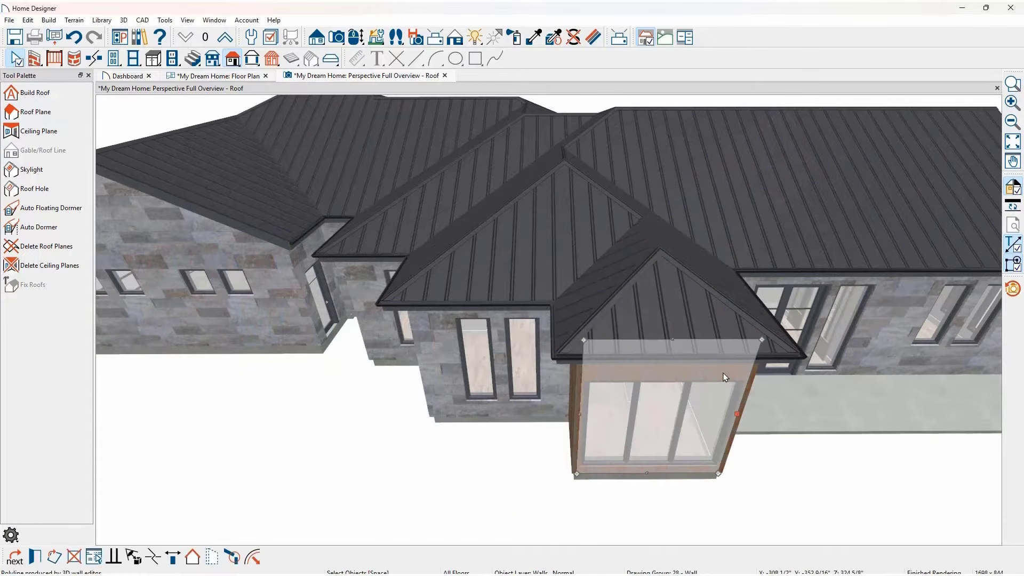
click(193, 557)
click(441, 373)
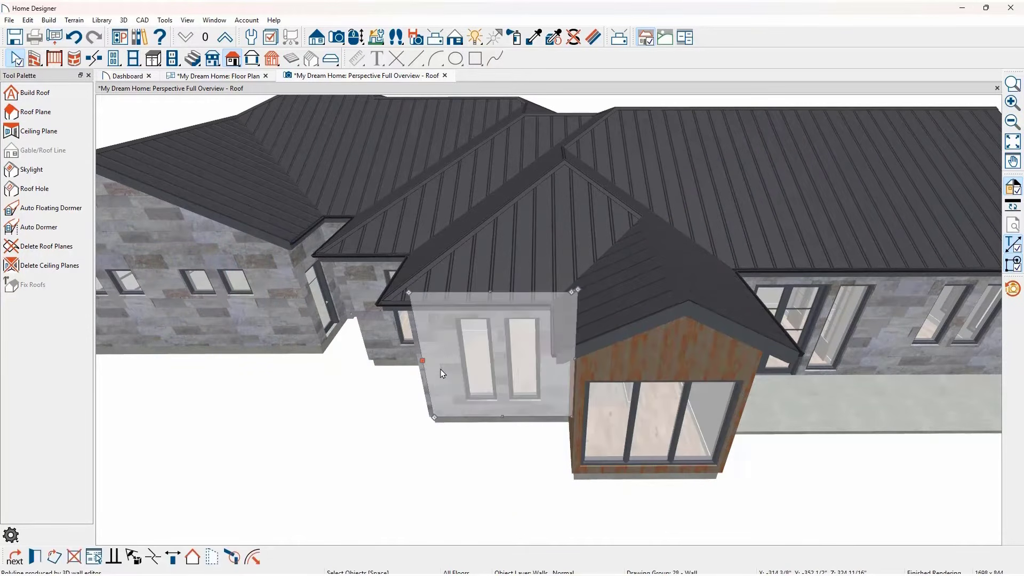
double_click(440, 369)
click(215, 107)
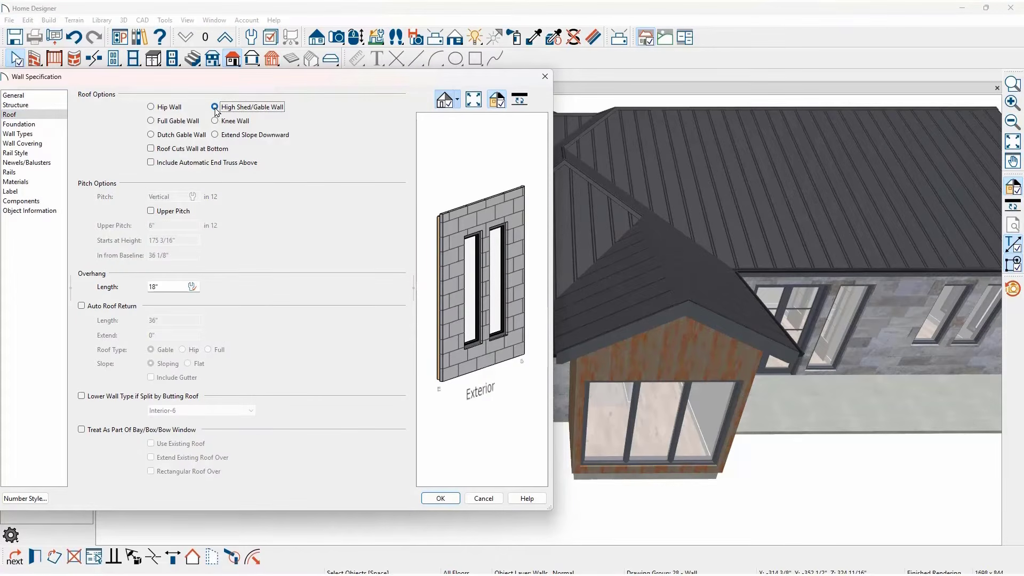
click(434, 498)
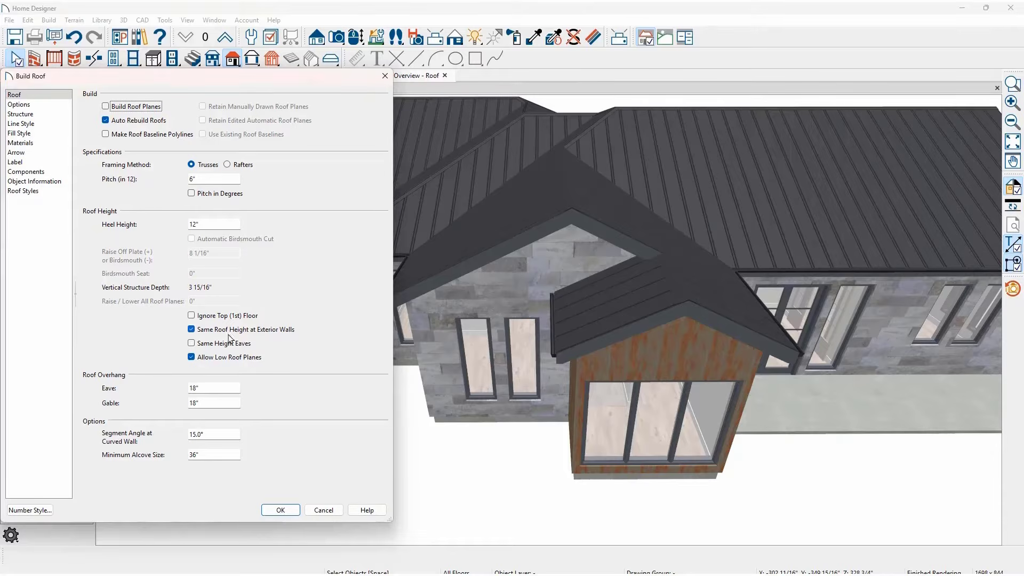
- Break the front edges of both roof planes above the stone gable wall near the ridge and extend those sections forward
click(20, 113)
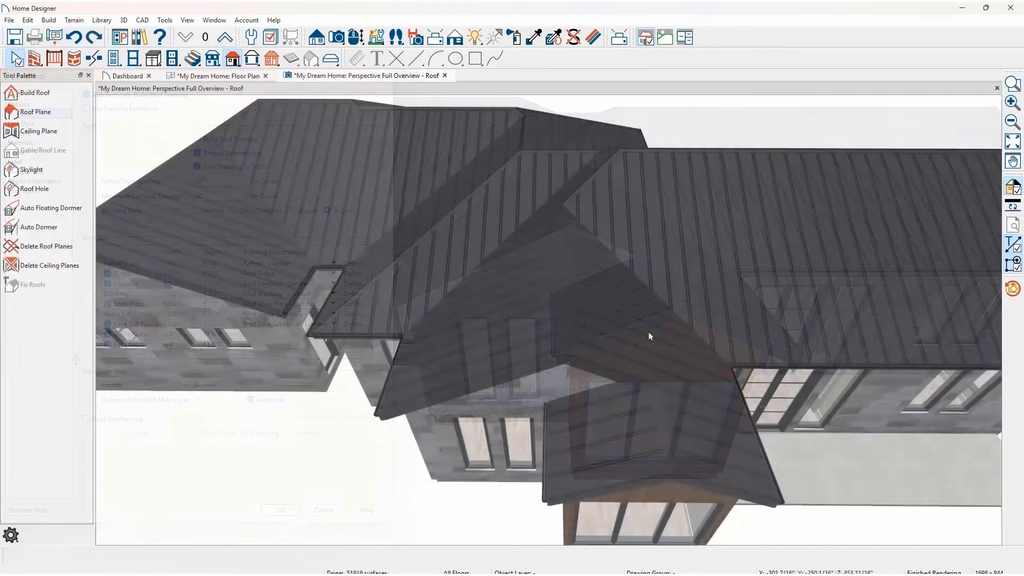
click(649, 332)
key(3)
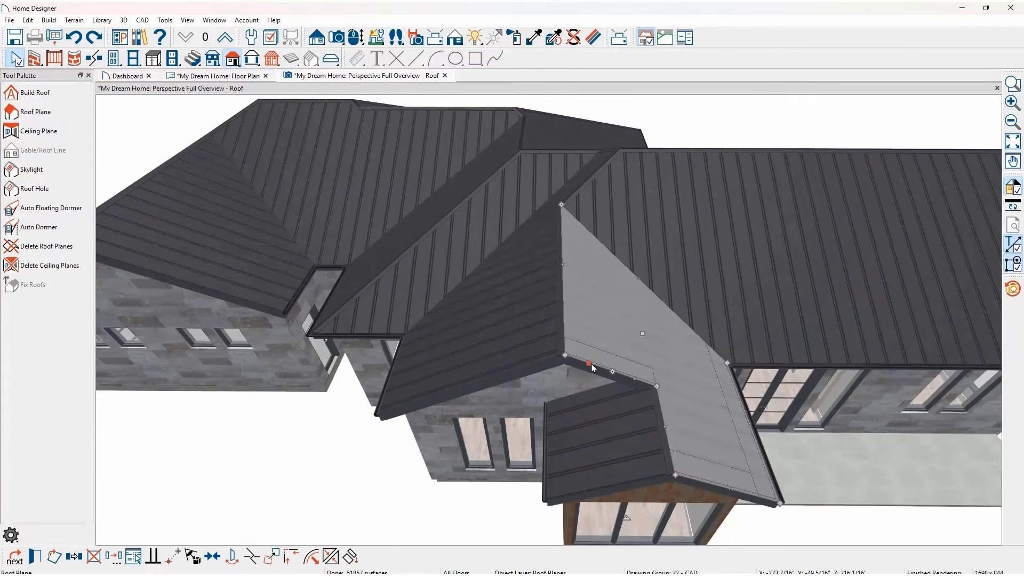
drag(591, 366, 584, 391)
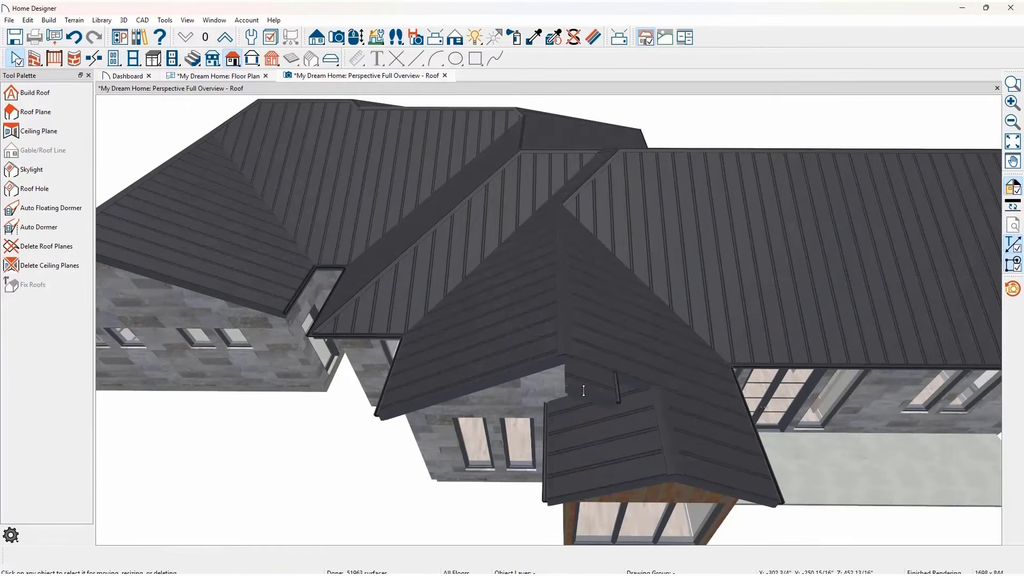
click(510, 344)
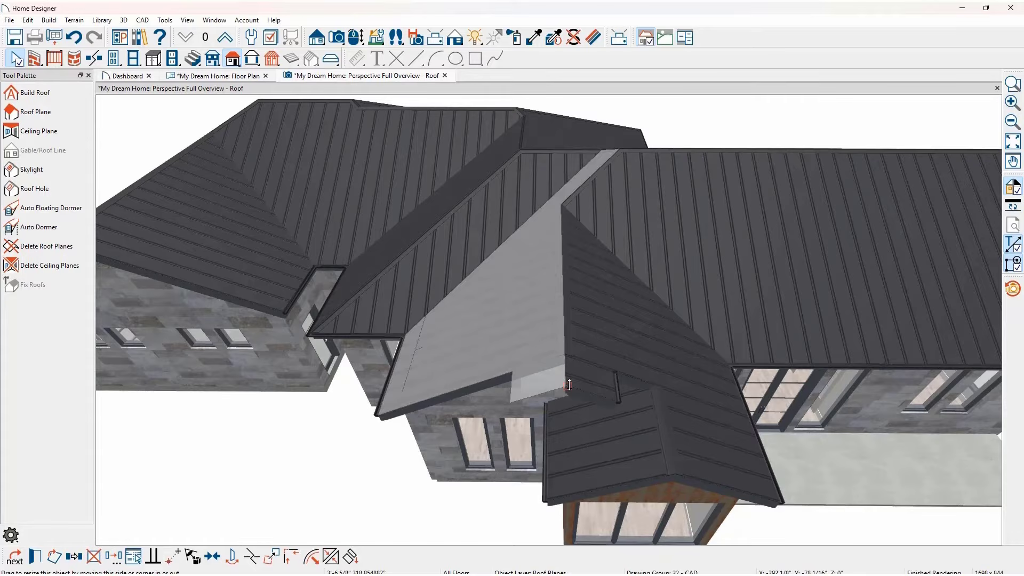
drag(568, 385, 568, 368)
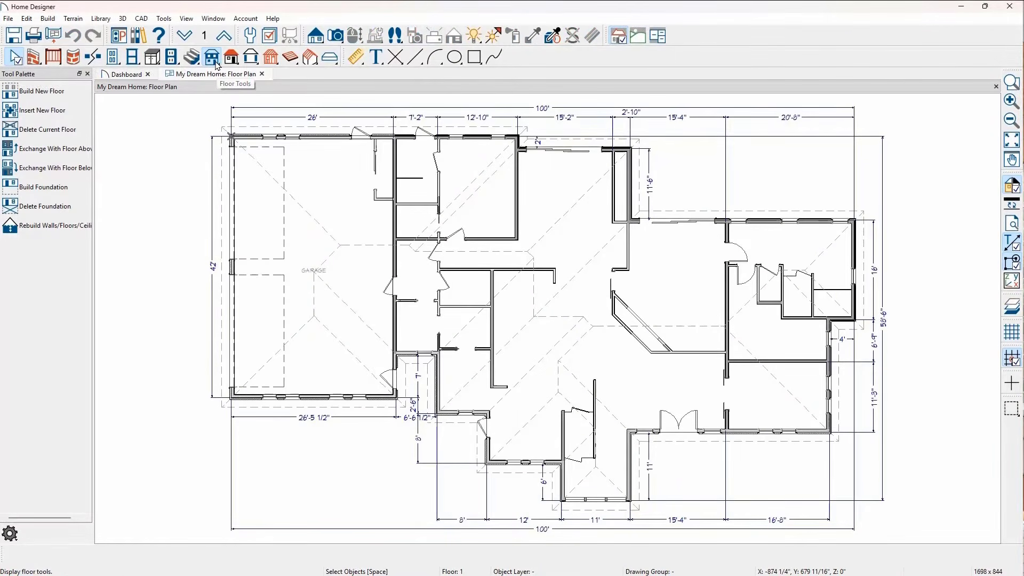
- Build a 2nd floor derived from the 1st floor plan, increasing its rough ceiling height by 12" to 109 1/8"
click(73, 99)
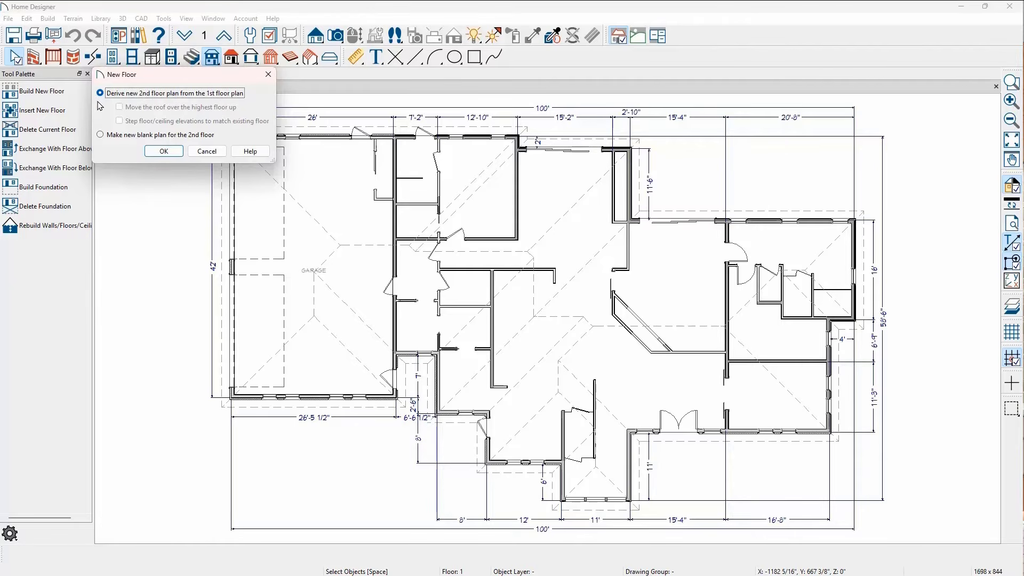
click(162, 152)
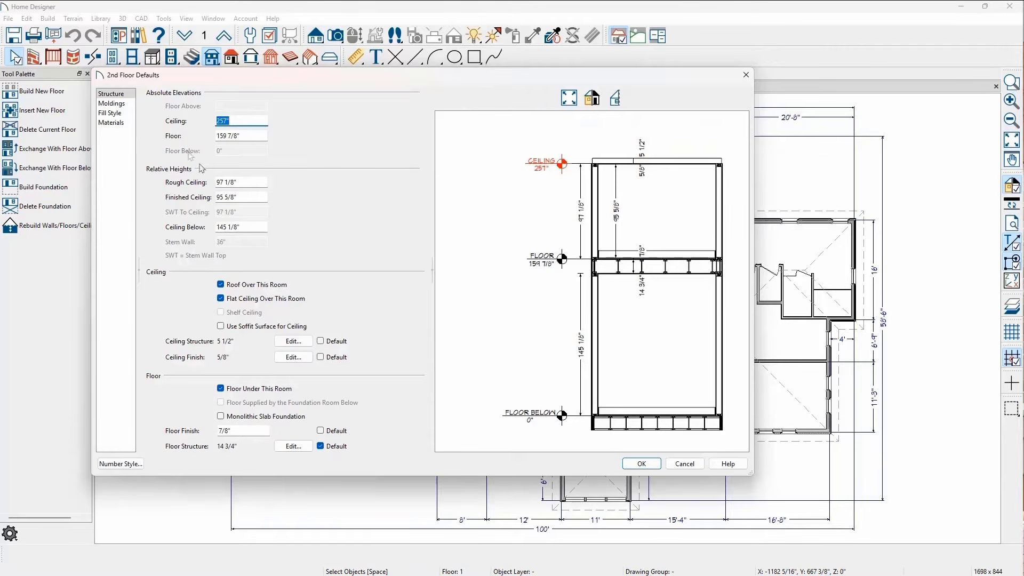
click(250, 182)
text(+12)
key(Tab)
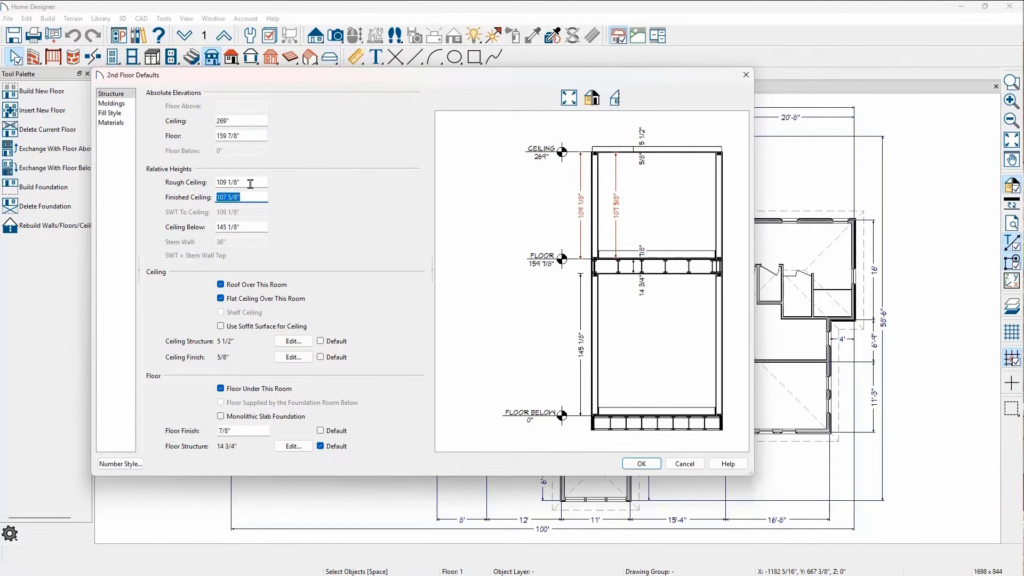
click(642, 464)
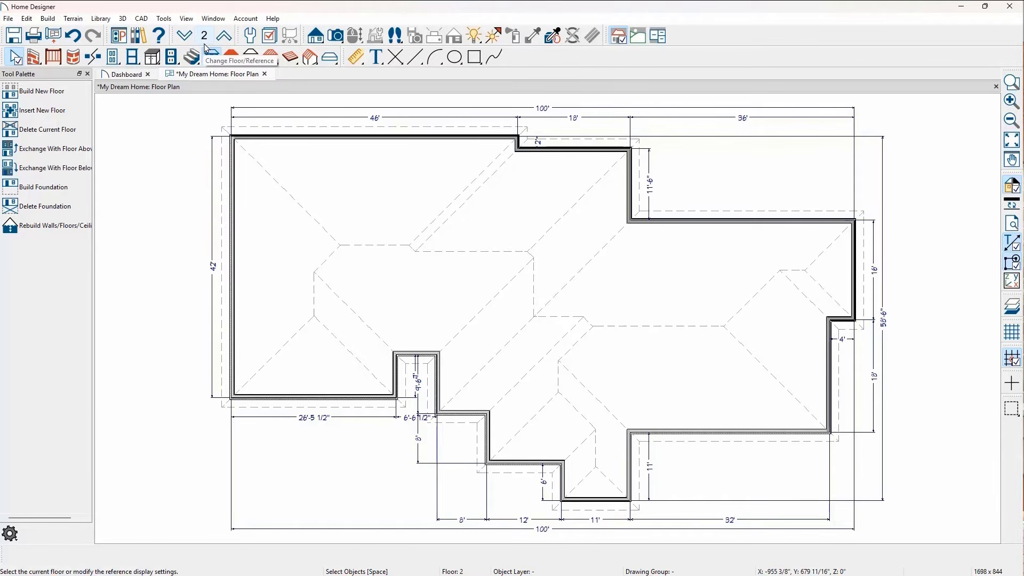
- Show the automatic reference floor beneath the 2nd floor plan
click(206, 48)
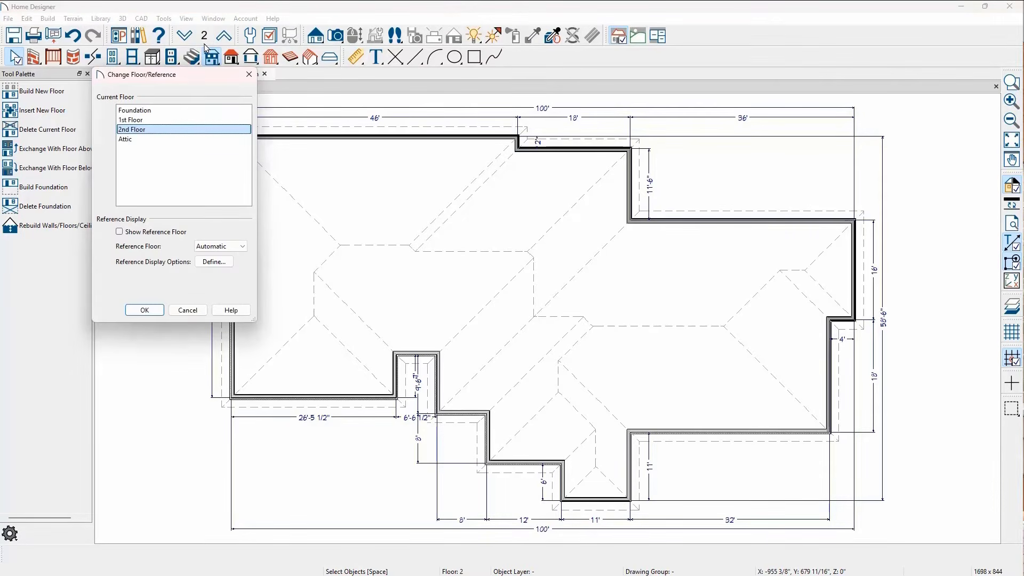
click(119, 232)
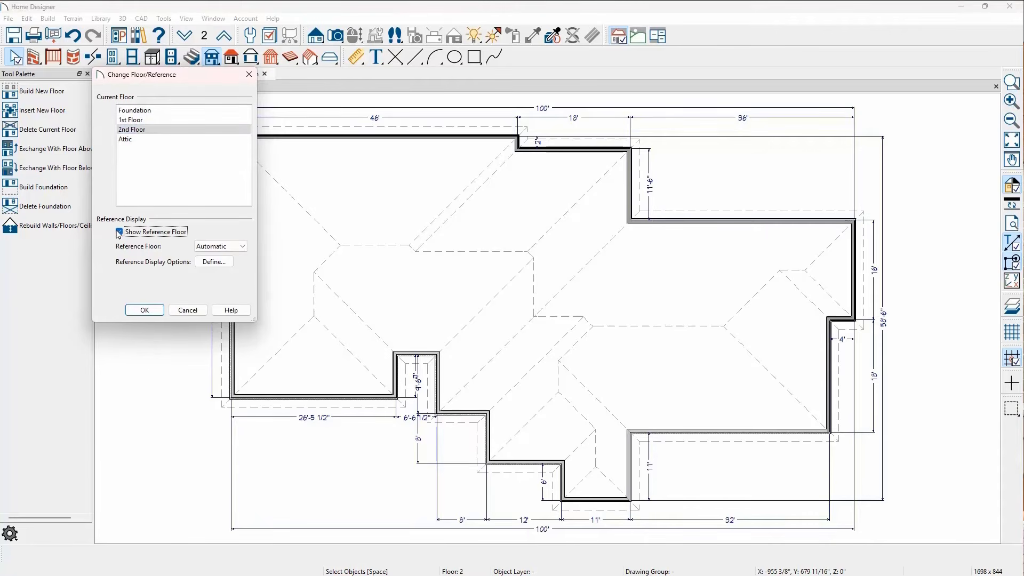
click(134, 311)
- Remove the 2nd floor walls over the garage and close that side with a wall aligned to the garage's inner wall
click(396, 370)
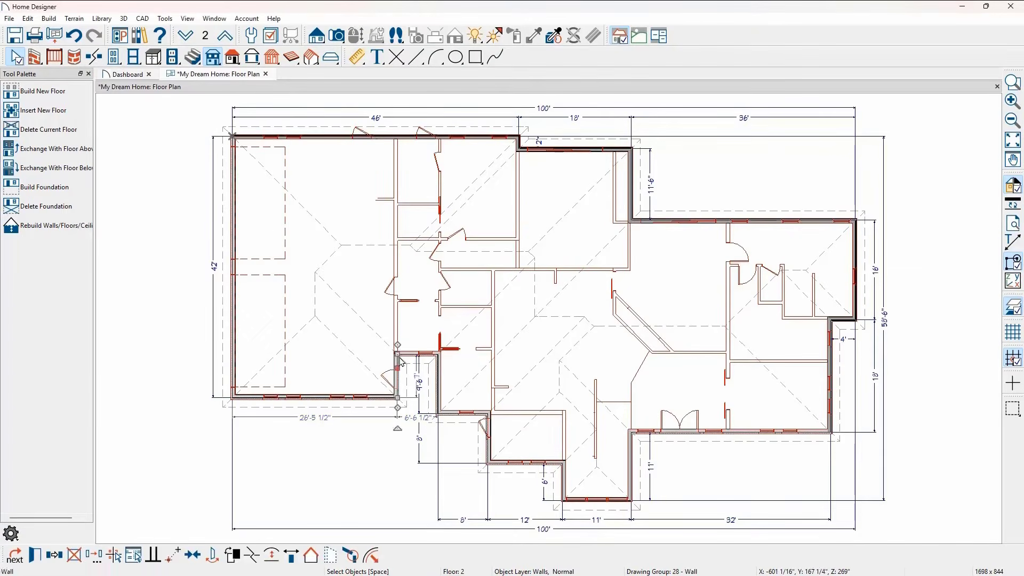
drag(396, 354, 396, 137)
click(383, 138)
key(Delete)
click(233, 234)
key(Delete)
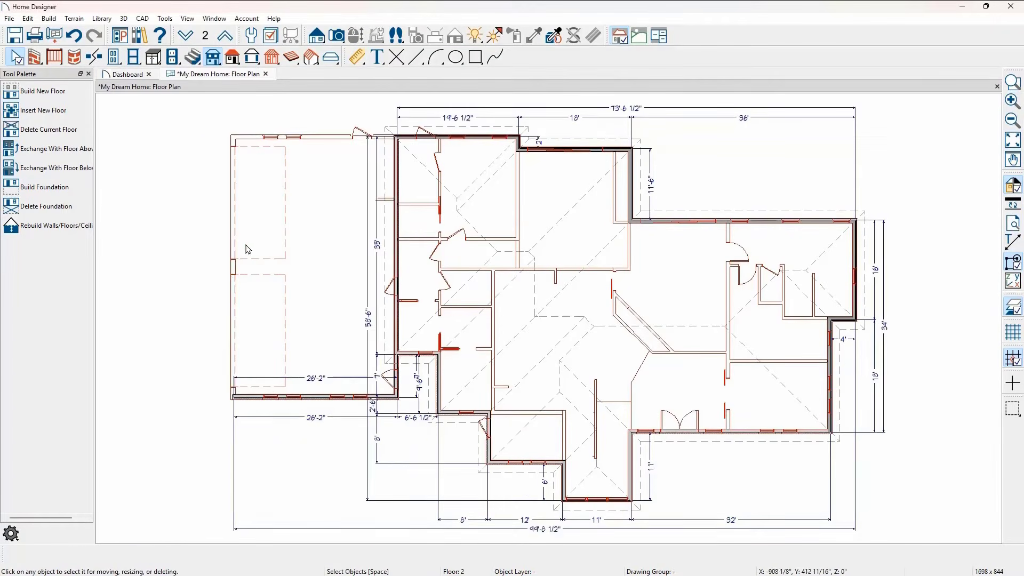
click(314, 396)
key(Delete)
click(396, 380)
drag(396, 396, 396, 354)
- Pull the 2nd floor wall opposite the garage in to the interior wall below, remove the excess walls, and move the short front wall back 8'
click(856, 275)
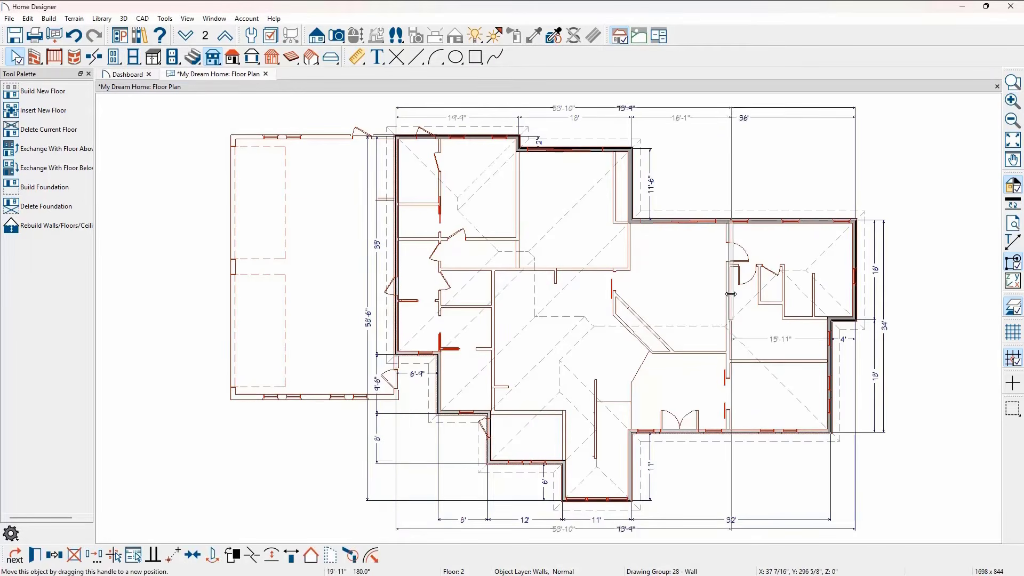
drag(856, 275, 729, 274)
drag(729, 320, 729, 430)
click(830, 362)
key(Delete)
click(821, 432)
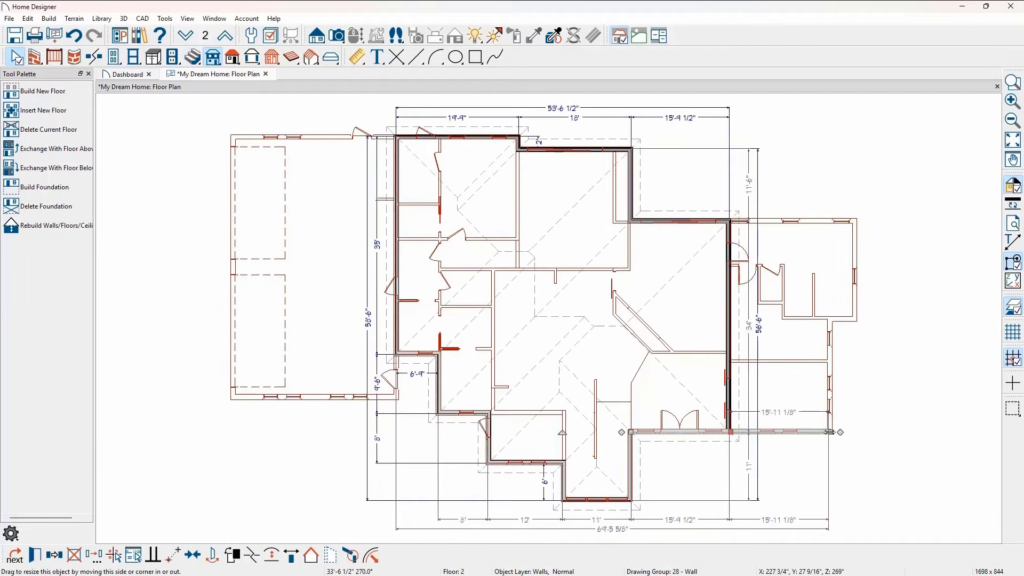
drag(830, 431, 729, 433)
click(525, 463)
drag(525, 463, 525, 413)
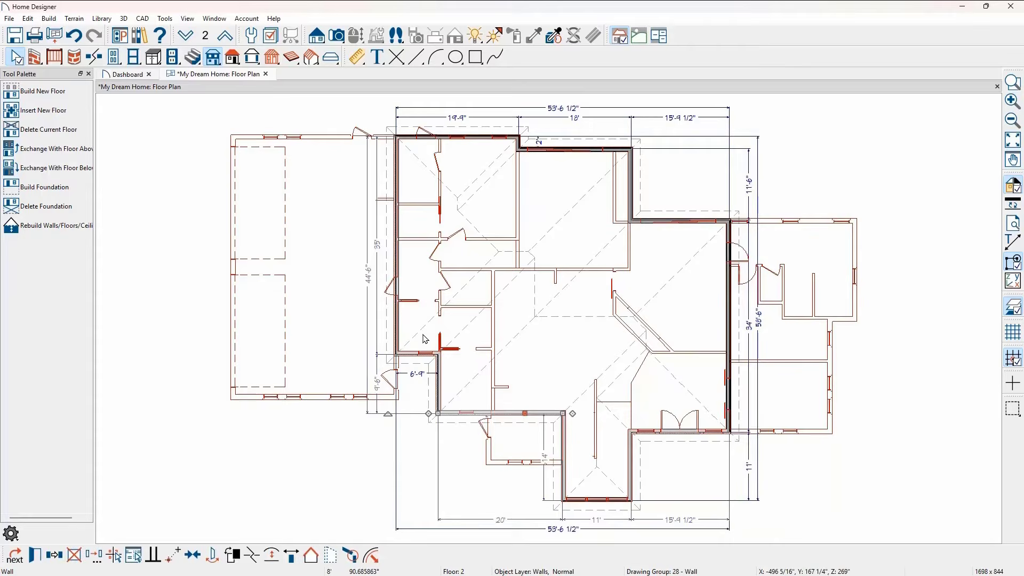
- Draw straight interior walls to divide the 2nd floor into rooms and hide the reference floor
click(35, 56)
click(49, 111)
mouse_move(719, 354)
mouse_down()
mouse_move(631, 354)
mouse_move(636, 223)
mouse_up()
key(space)
key(F9)
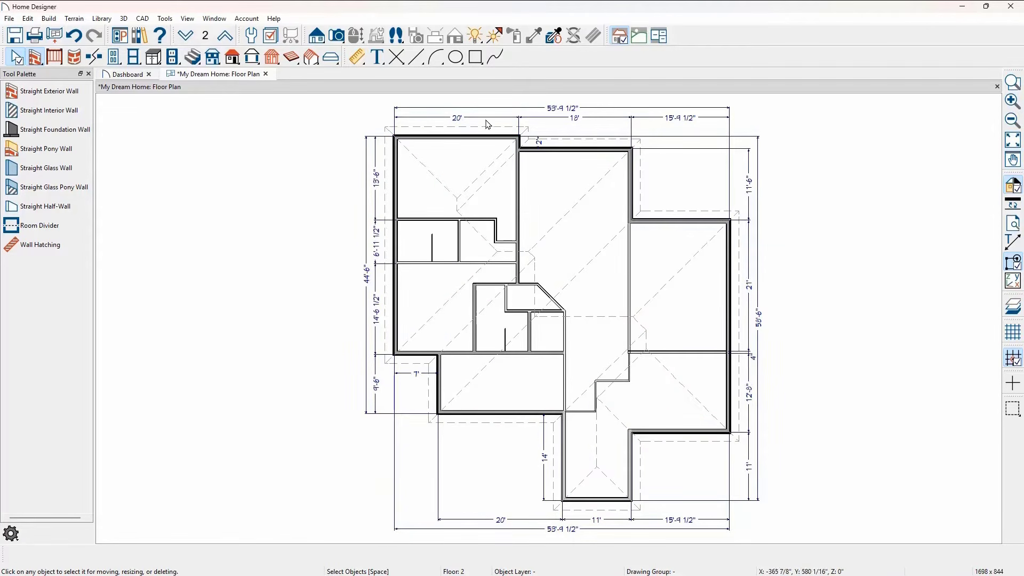
- Create a Doll House View of the 2nd floor
click(344, 37)
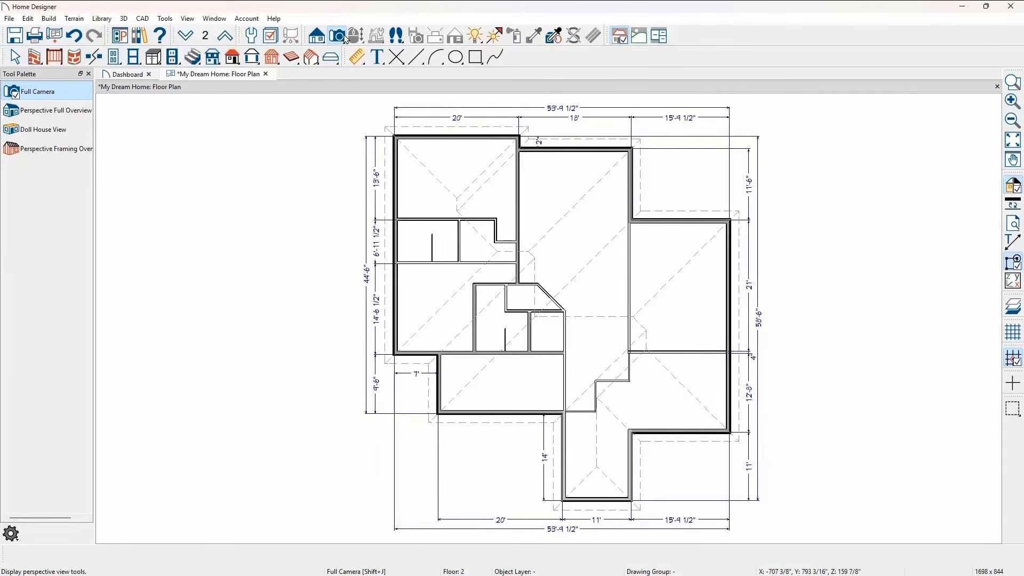
click(85, 135)
drag(384, 402, 434, 458)
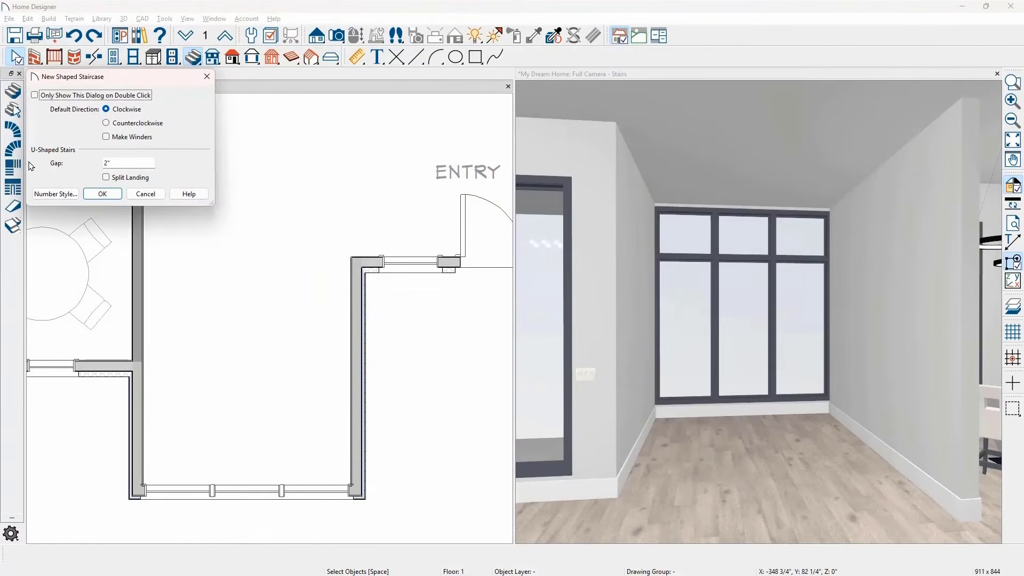
- Place a clockwise U-shaped staircase with a 2" gap in the alcove beside the entry
click(103, 194)
drag(119, 199, 200, 270)
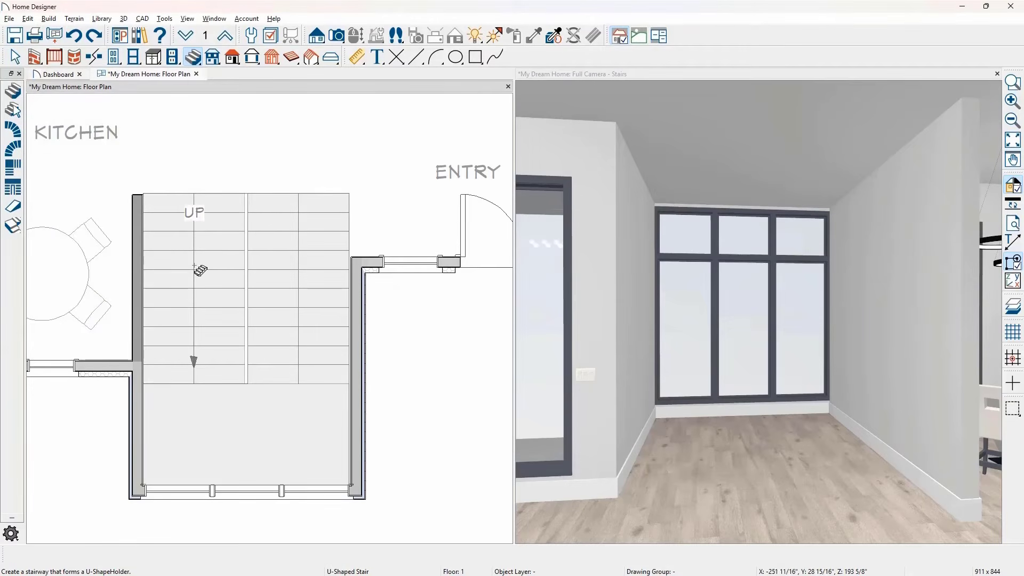
click(213, 268)
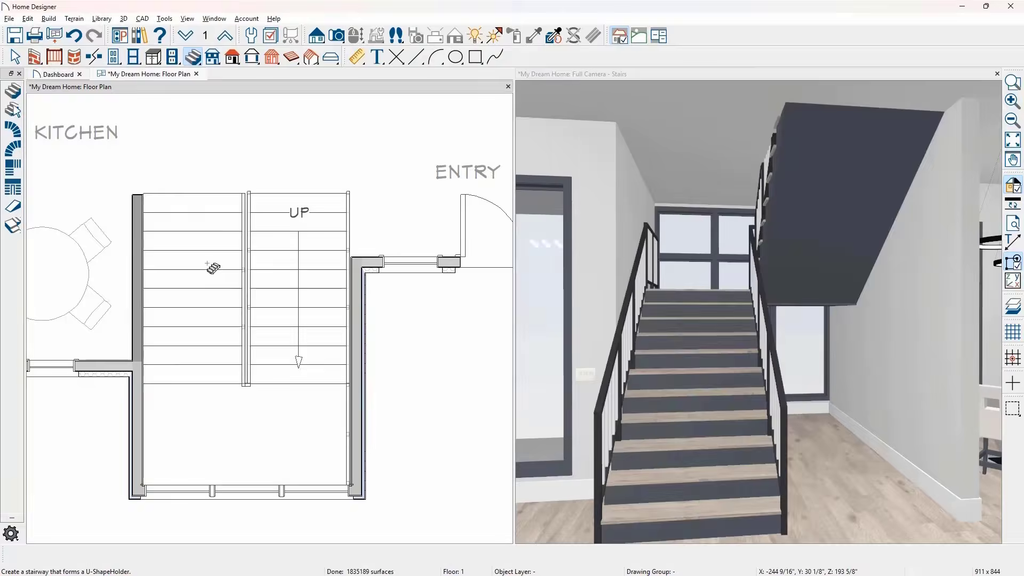
- Lock the staircase's tread depth and set 9 treads for section 1 and 11 treads for section 2
double_click(213, 268)
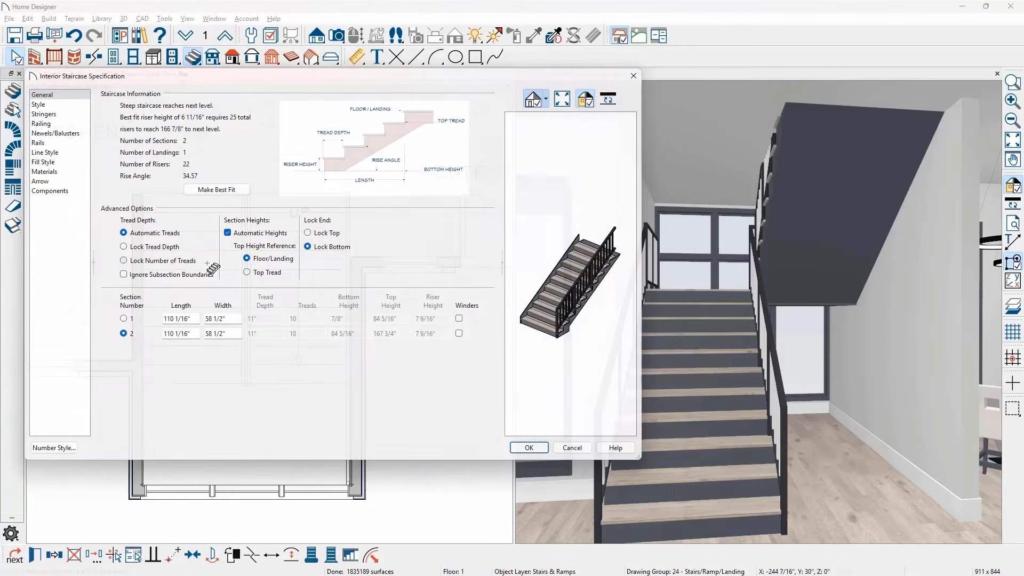
click(132, 249)
drag(301, 319, 288, 315)
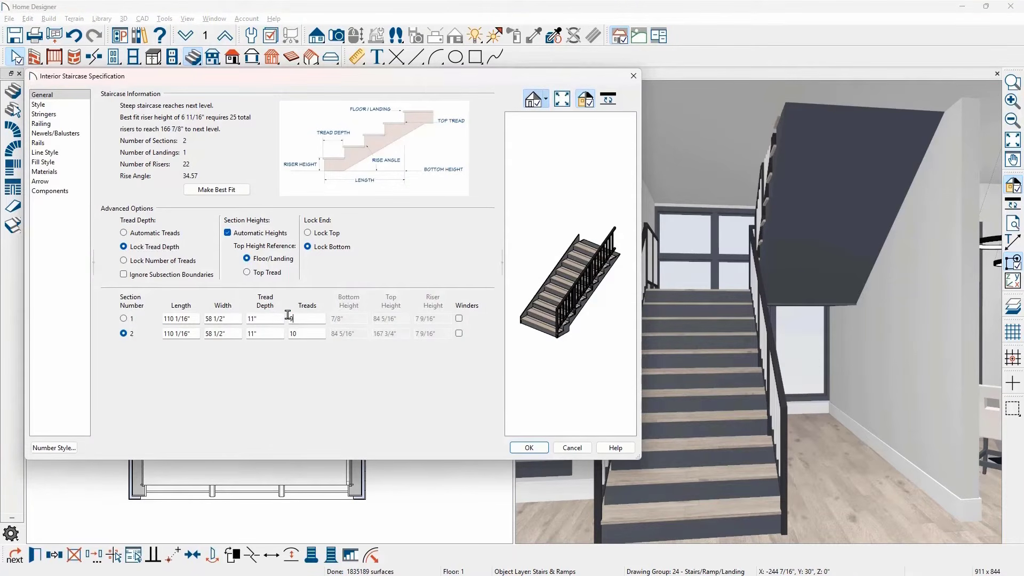
text(9)
click(302, 330)
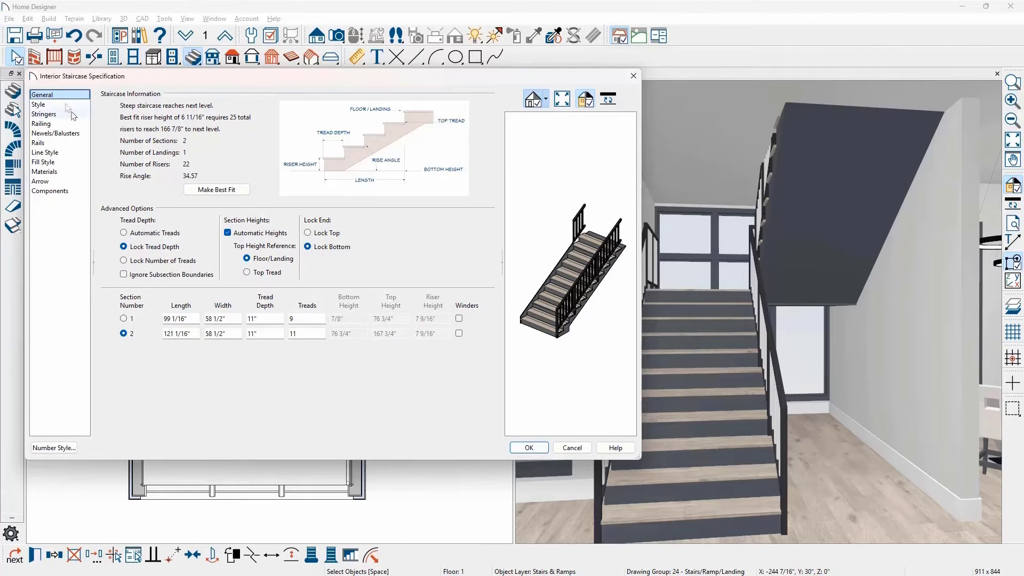
- Restyle the staircase with thicker treads, open risers and 1 Center Stringer, and turn off Trim Against Wall
click(67, 105)
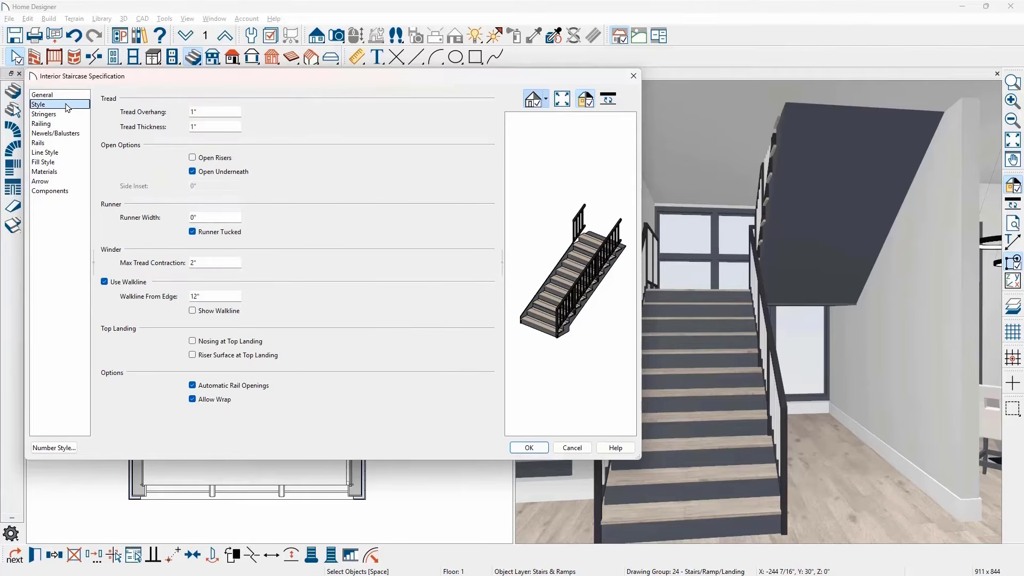
double_click(183, 128)
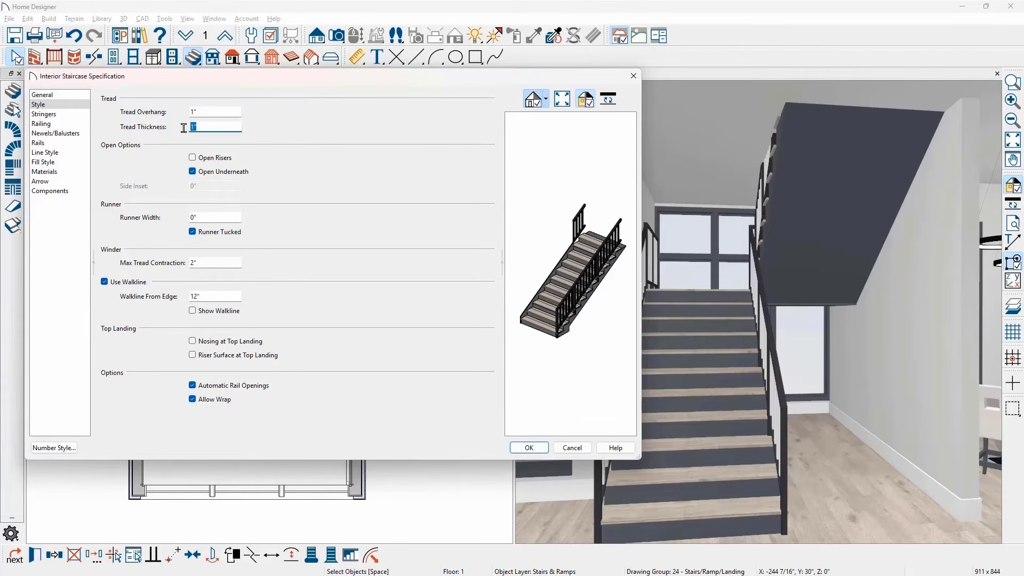
click(192, 158)
click(78, 115)
click(123, 120)
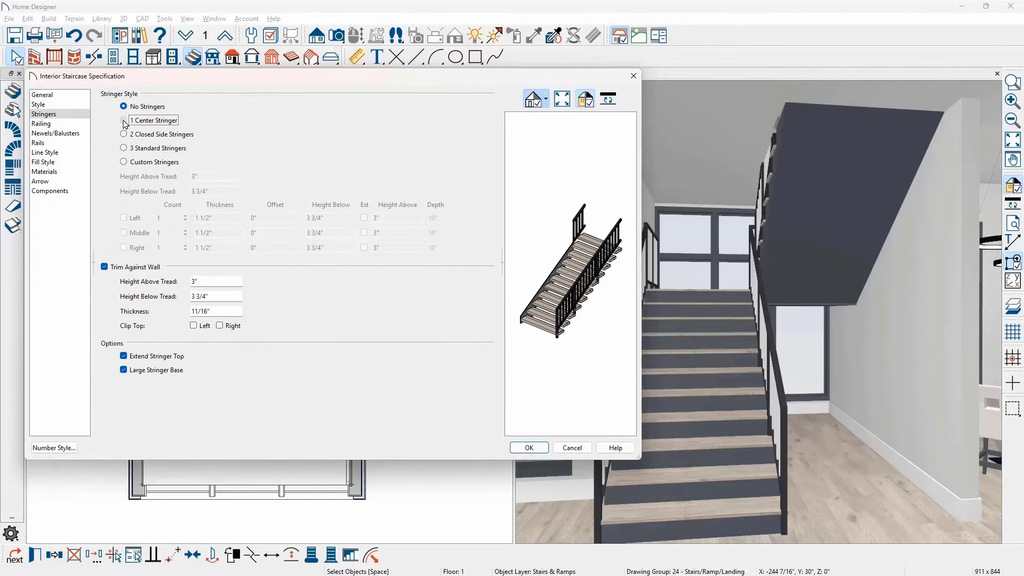
click(104, 267)
click(515, 450)
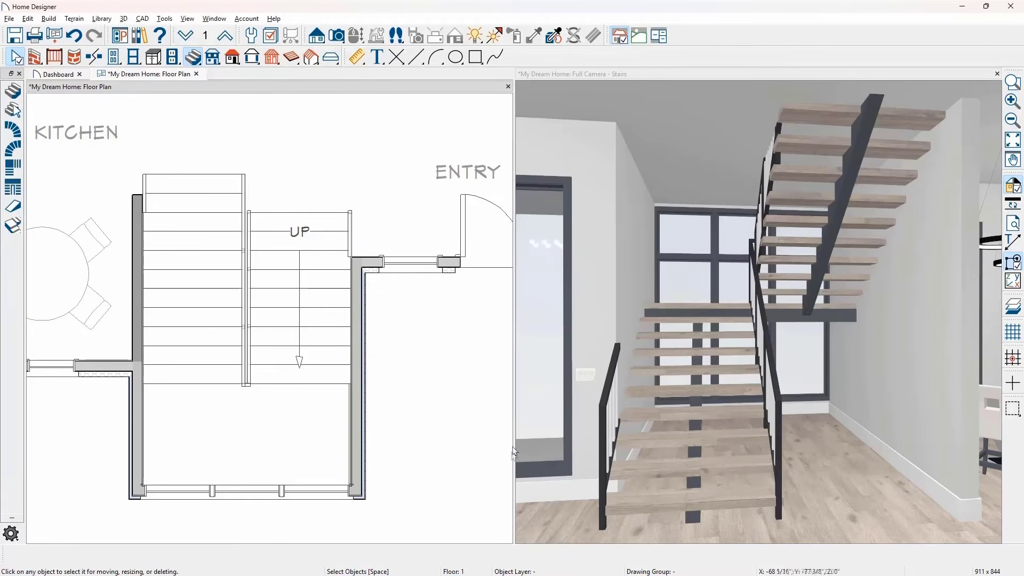
click(329, 340)
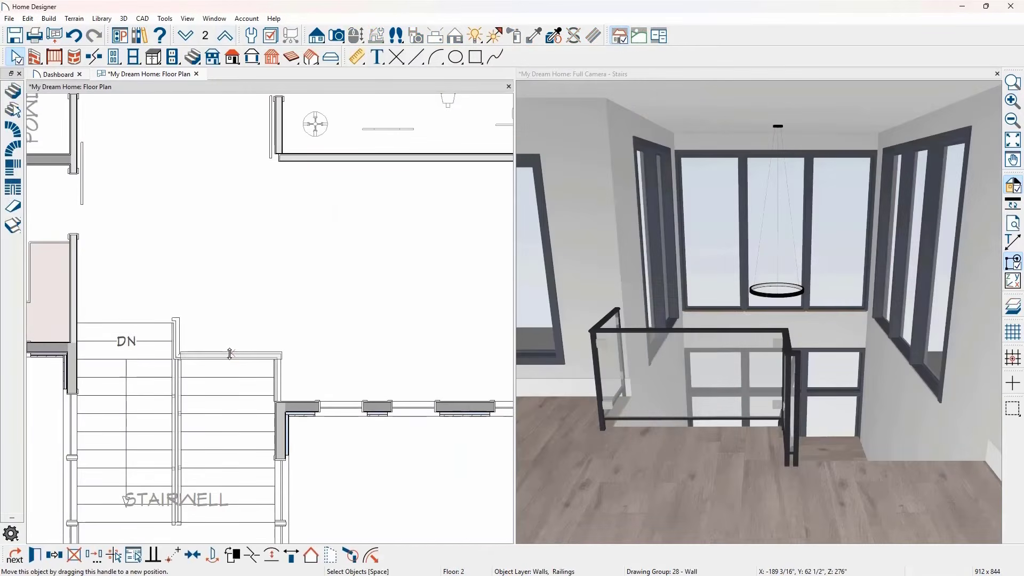
- Move the 2nd floor glass railing to the edge of the stair opening and shorten the side railing to meet it at the corner
drag(223, 358, 282, 160)
click(282, 327)
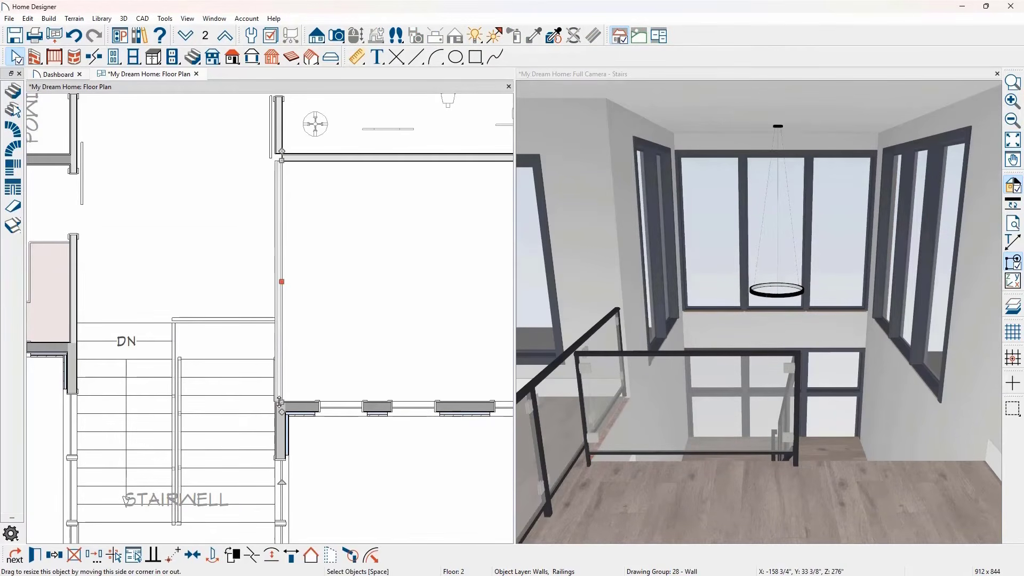
key(Delete)
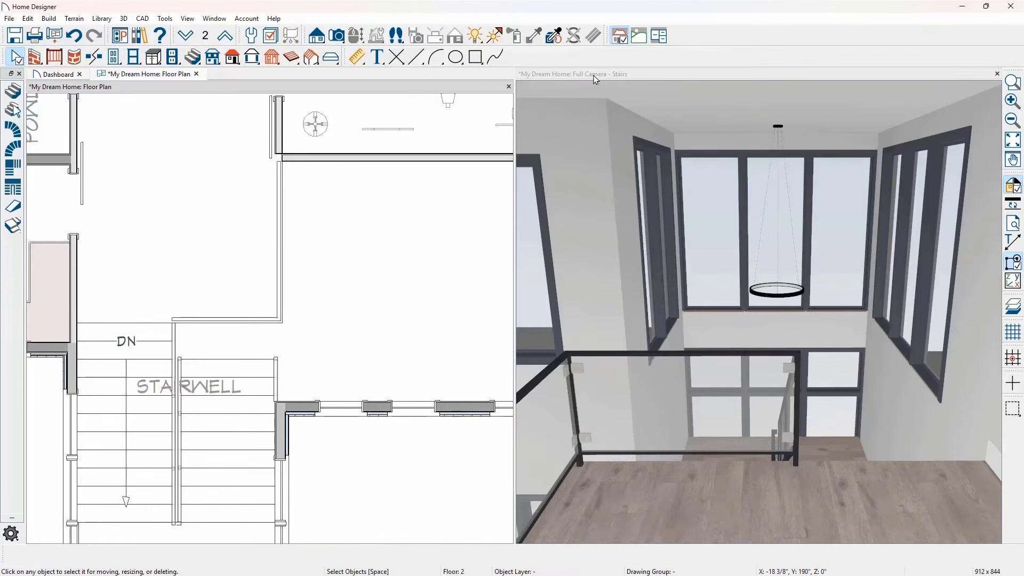
double_click(594, 76)
mouse_move(517, 397)
middle_down()
mouse_move(524, 343)
mouse_move(520, 401)
middle_up()
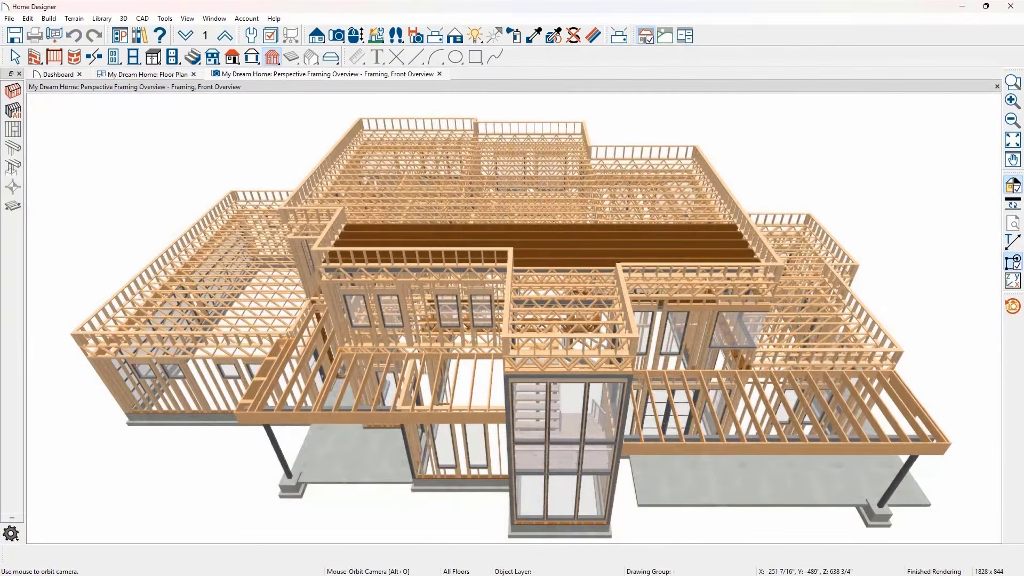
- Turn on Automatically Rebuild Framing for the house and review the automatic framing defaults for the 1st floor, walls, openings and roof
middle_drag(554, 320, 32, 320)
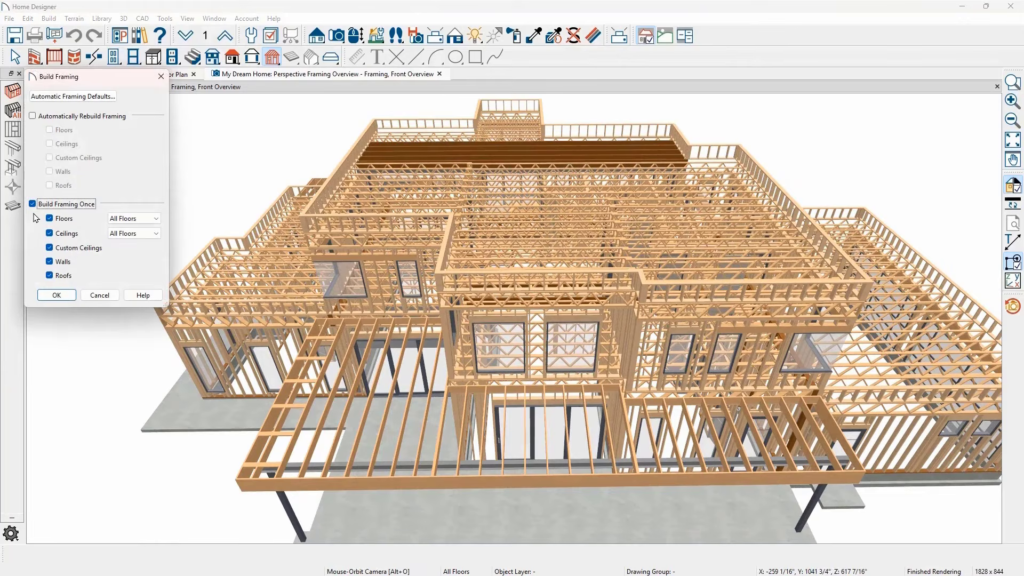
click(33, 116)
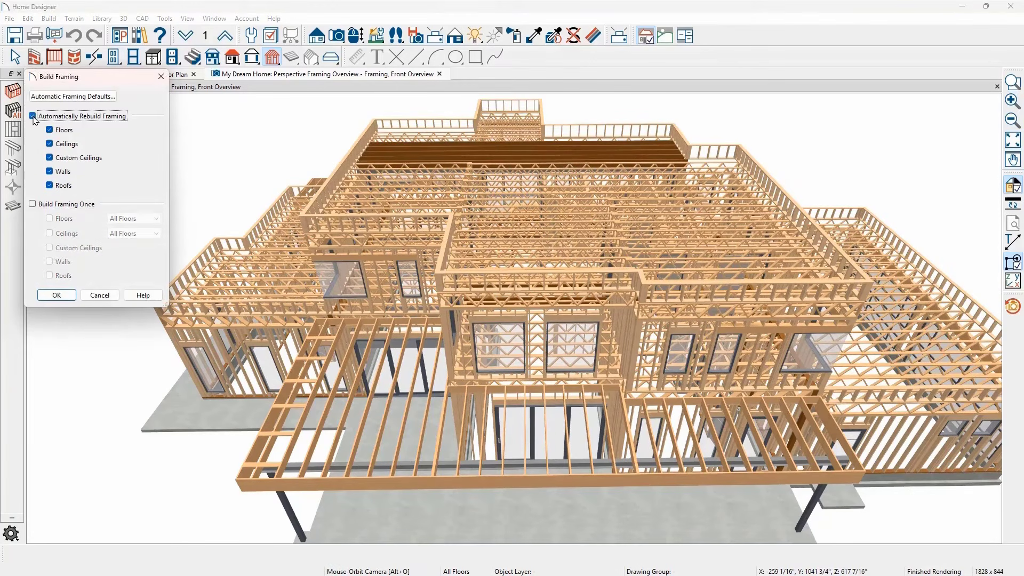
click(109, 100)
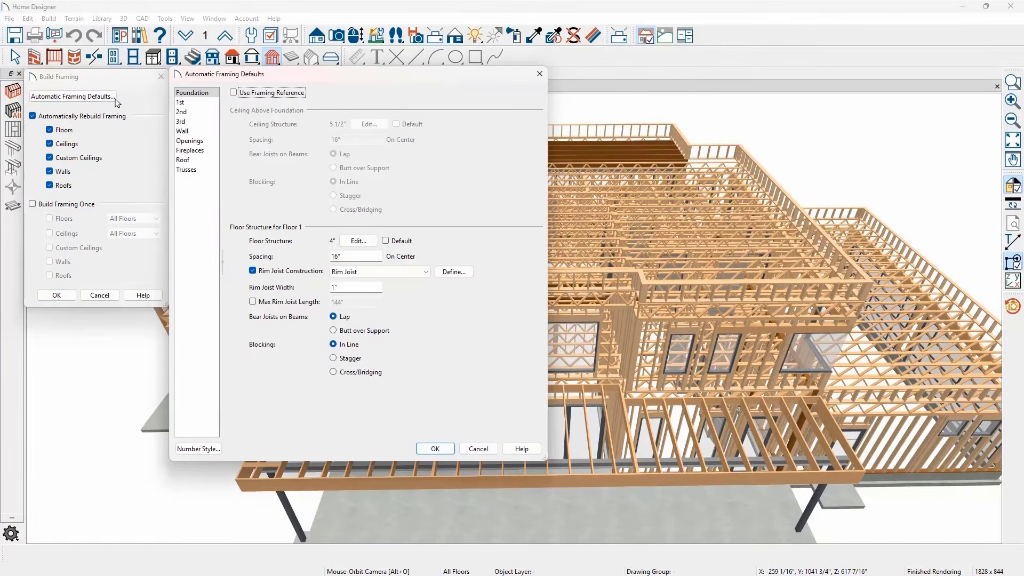
click(181, 103)
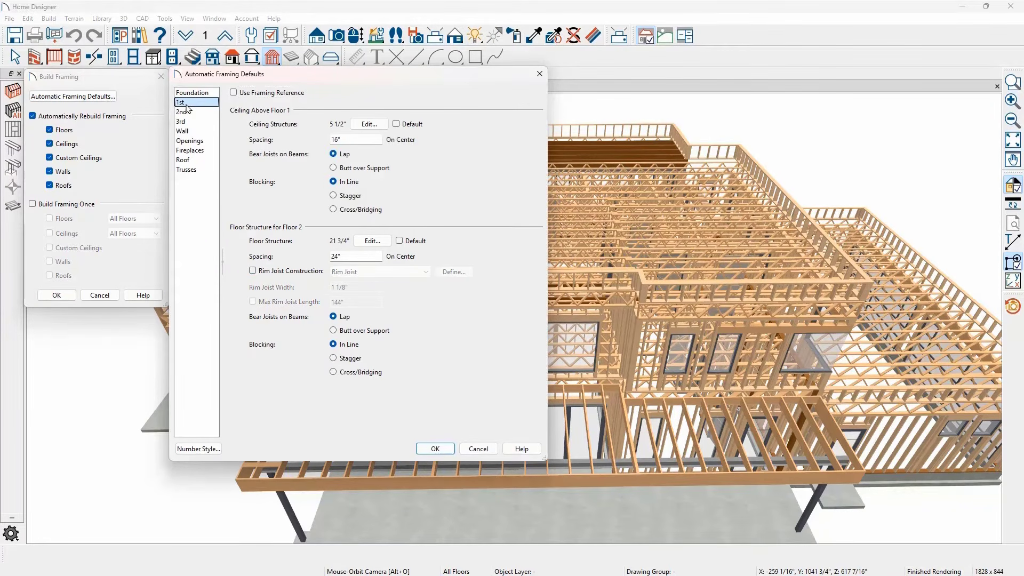
click(197, 133)
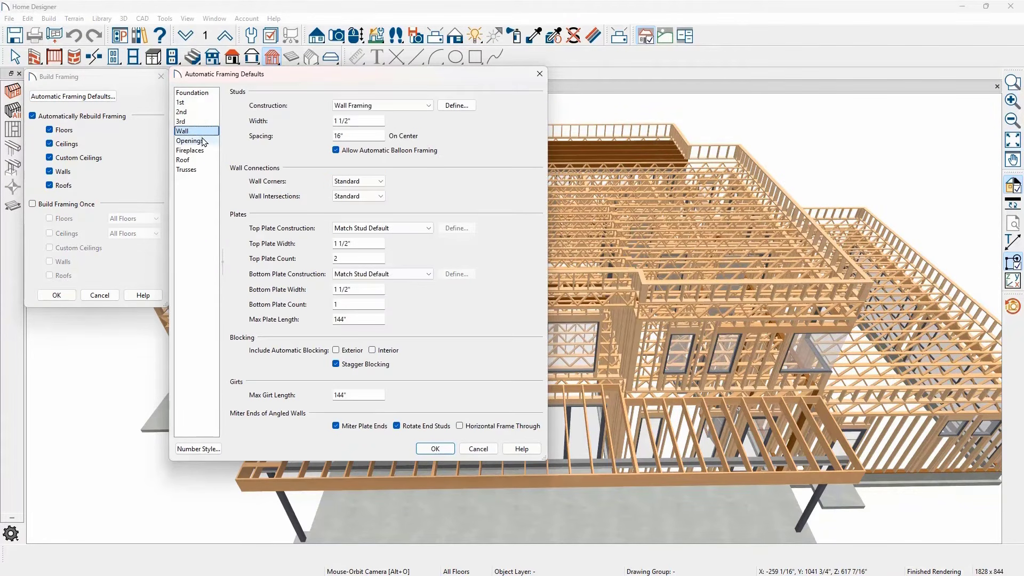
click(207, 141)
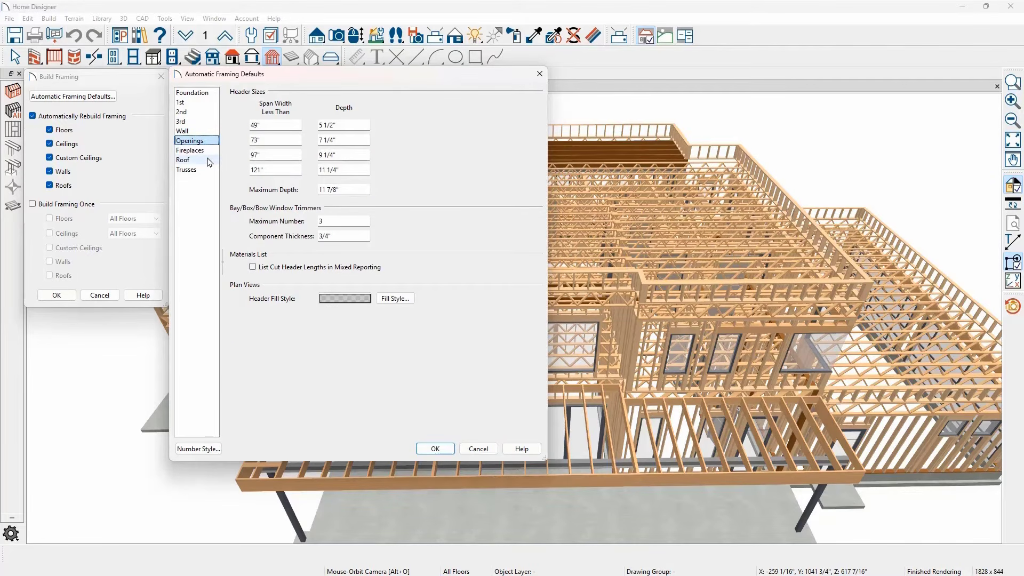
click(209, 161)
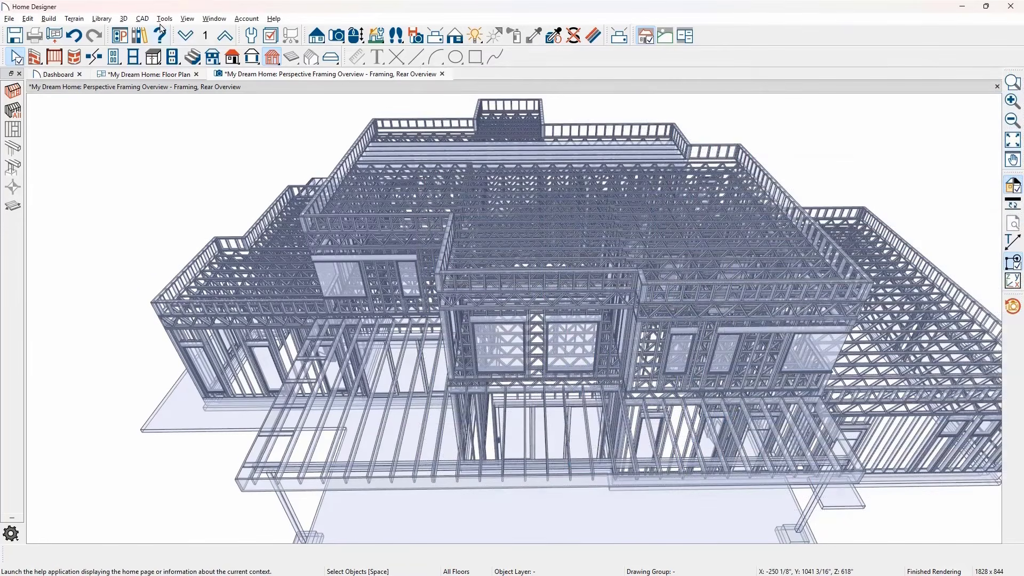
- Calculate a materials list covering all floors of the house
click(163, 18)
mouse_move(223, 134)
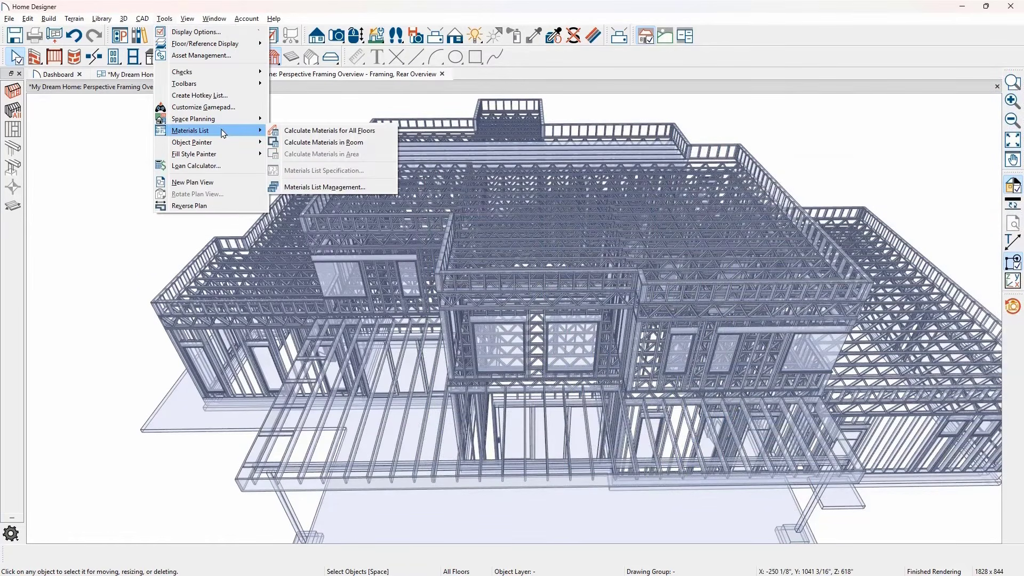
click(379, 131)
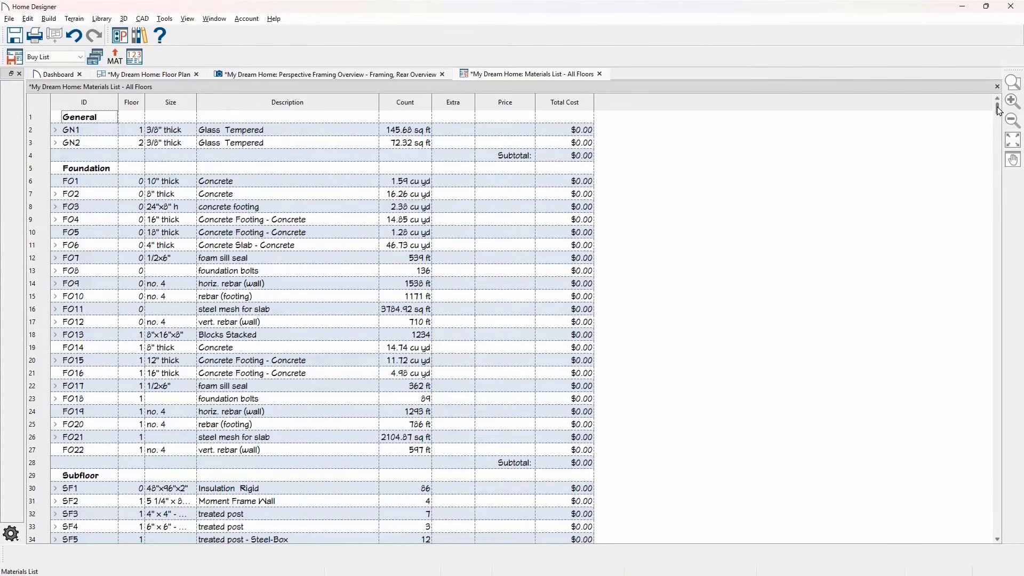
- Set the price of the 27"x30" Fixed Glass window W1 to $750 each in the materials list
drag(999, 111, 997, 231)
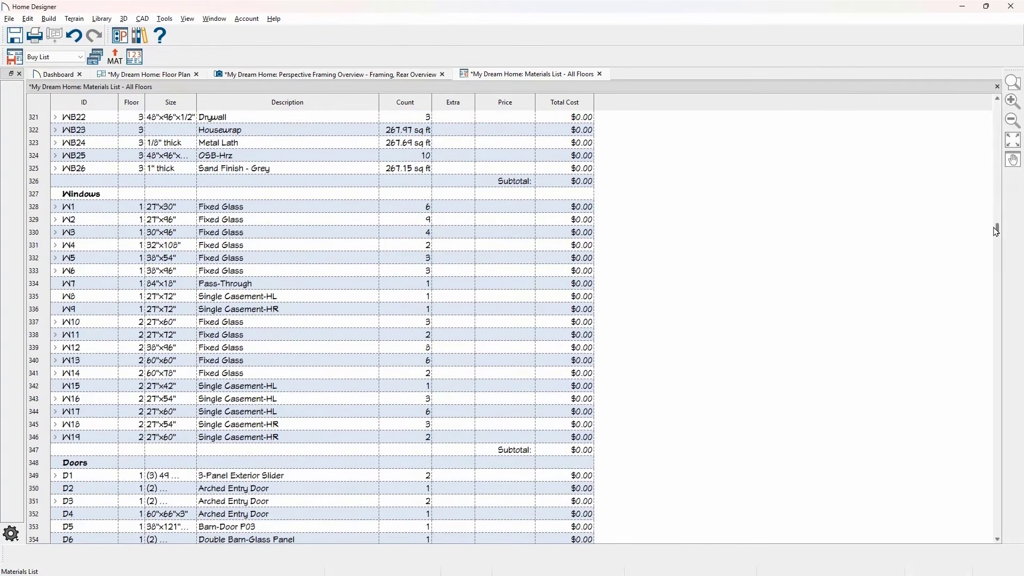
click(516, 206)
text(750)
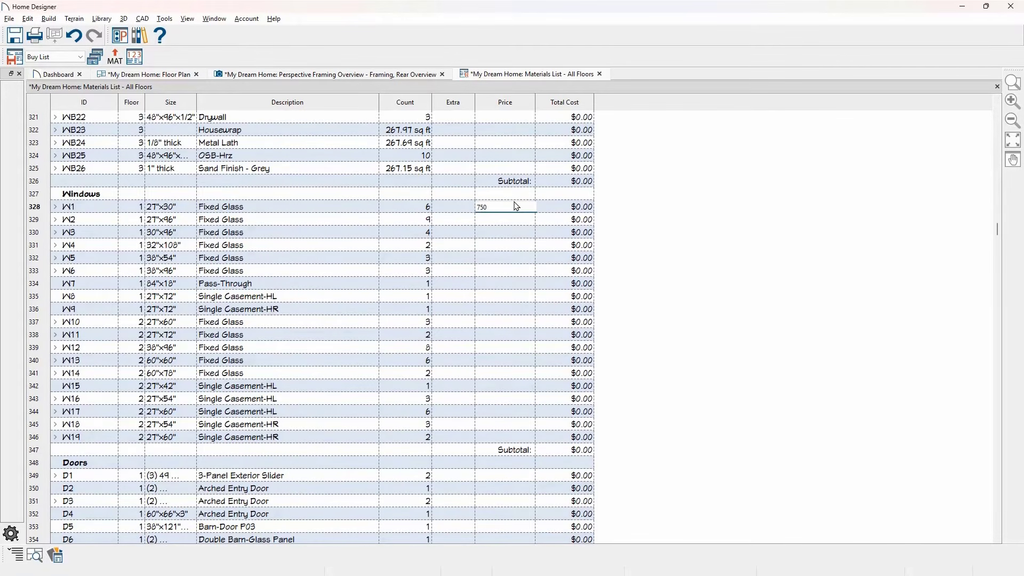
key(Return)
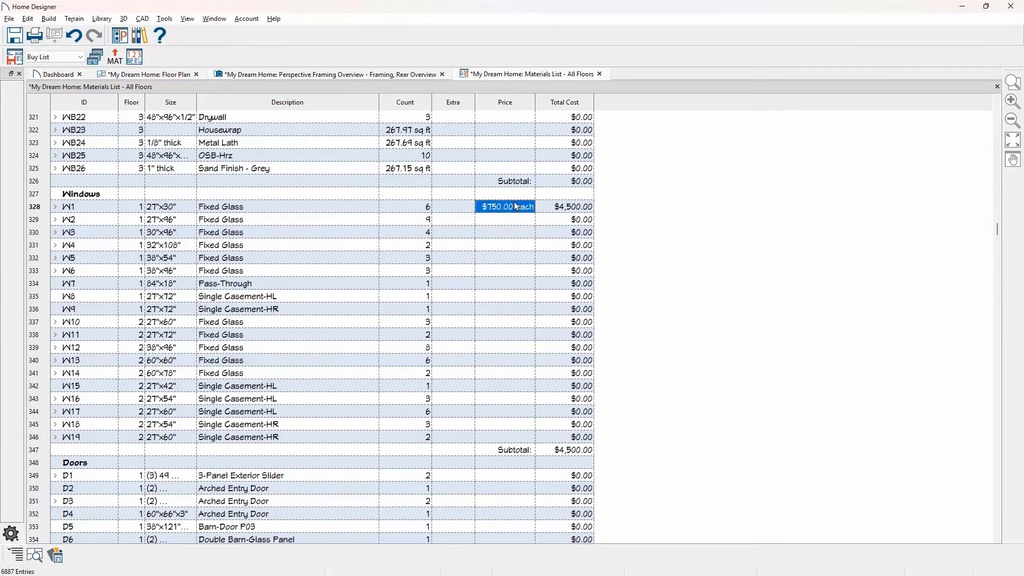
- Examine the materials list specification's categories, columns, structural reporting, floor restriction and appearance settings
click(137, 59)
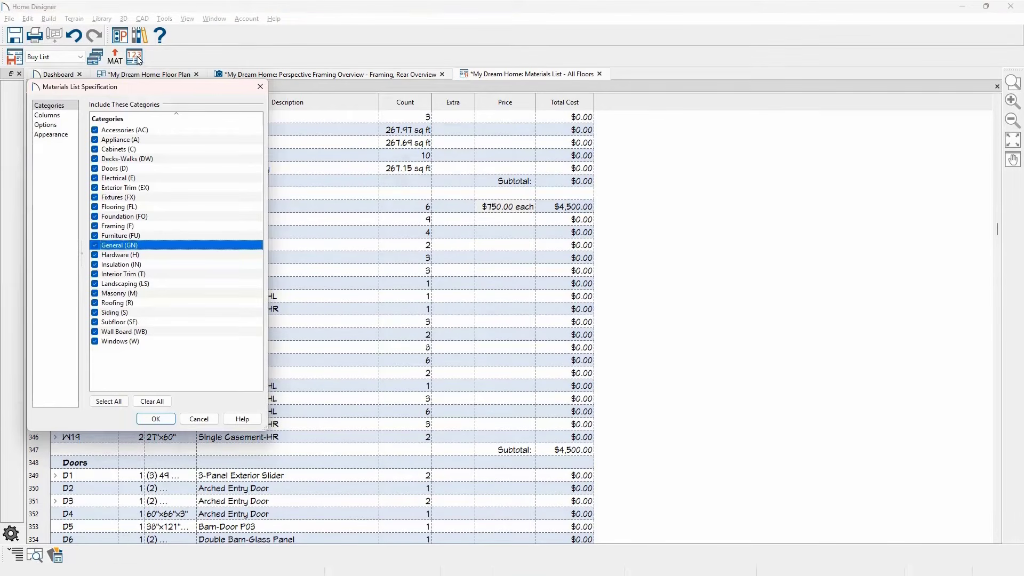
click(64, 115)
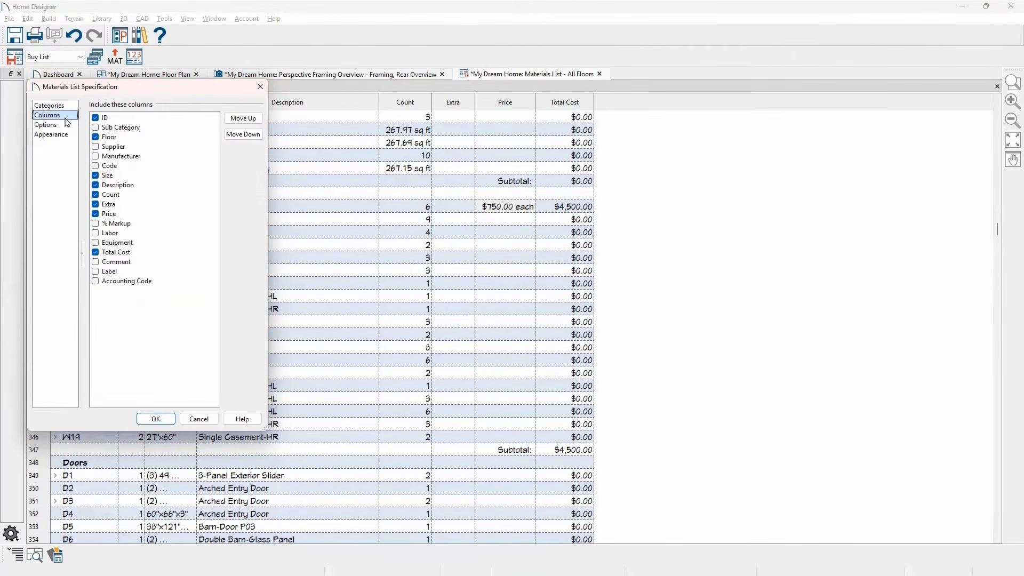
click(66, 125)
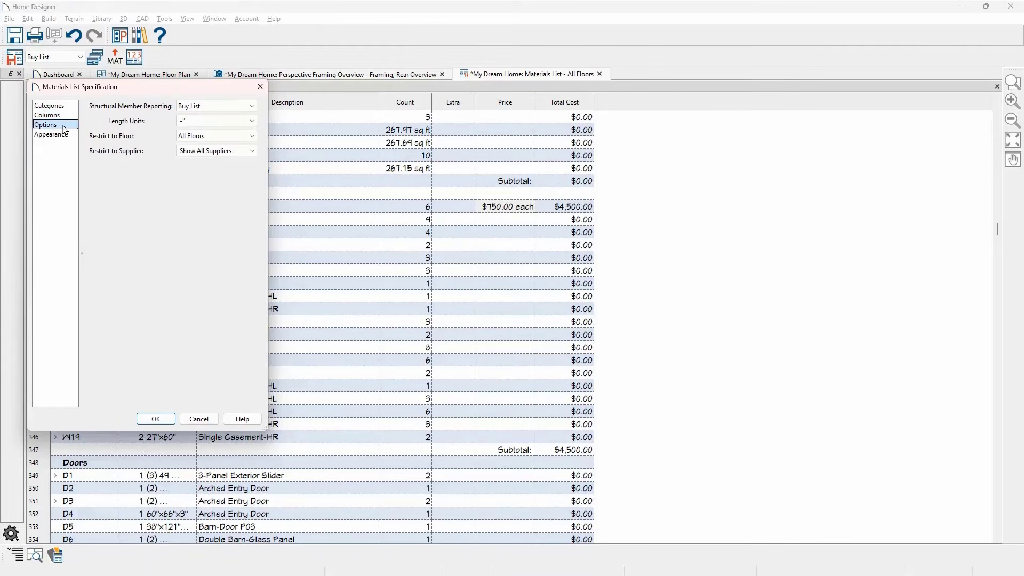
click(216, 107)
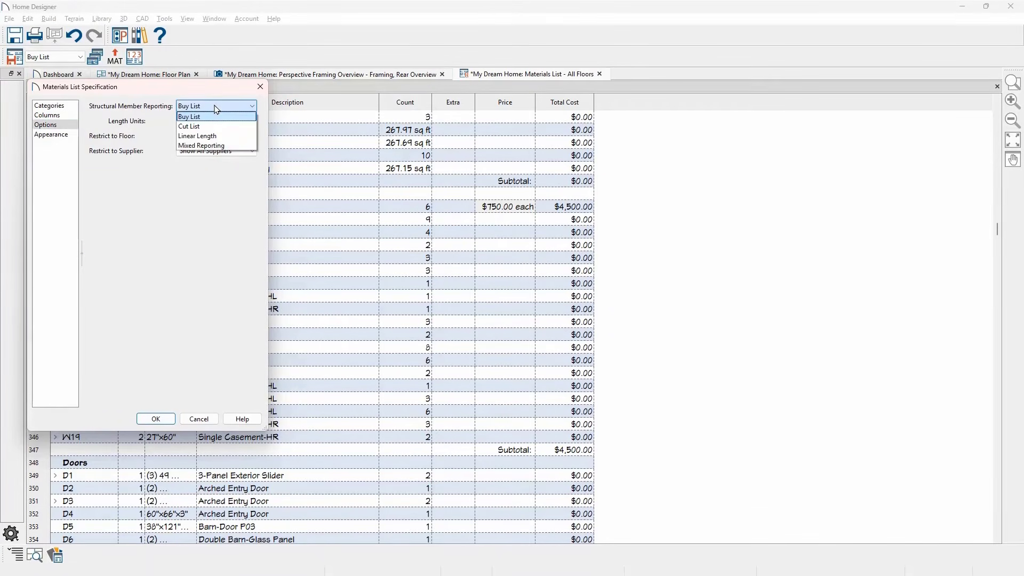
click(216, 109)
click(239, 136)
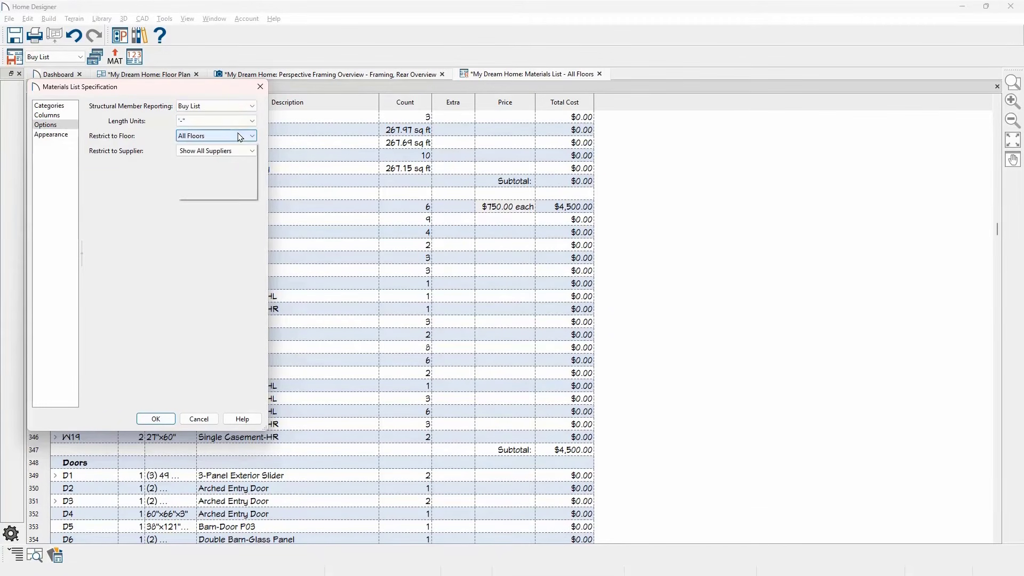
click(71, 137)
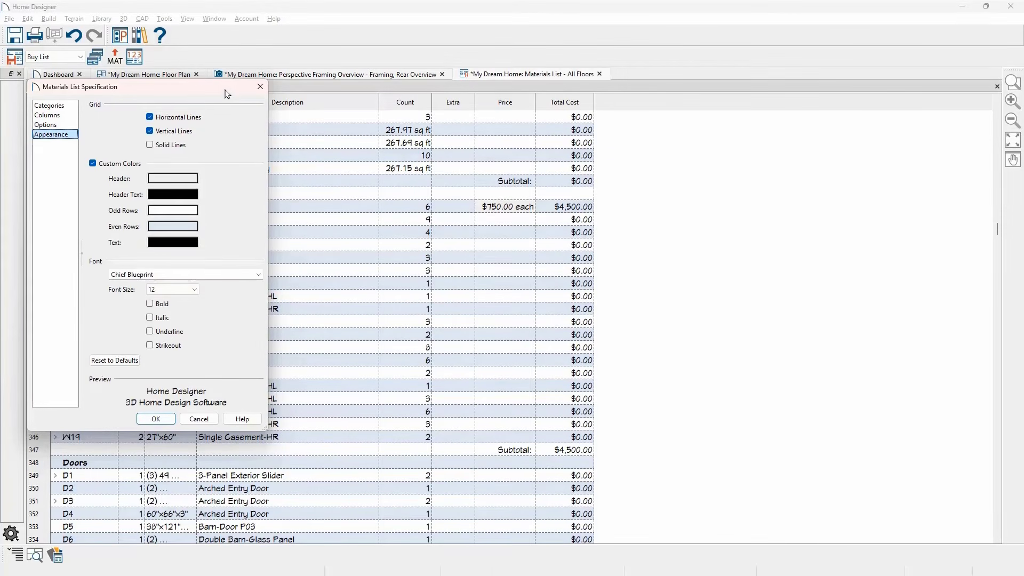
click(259, 85)
click(116, 57)
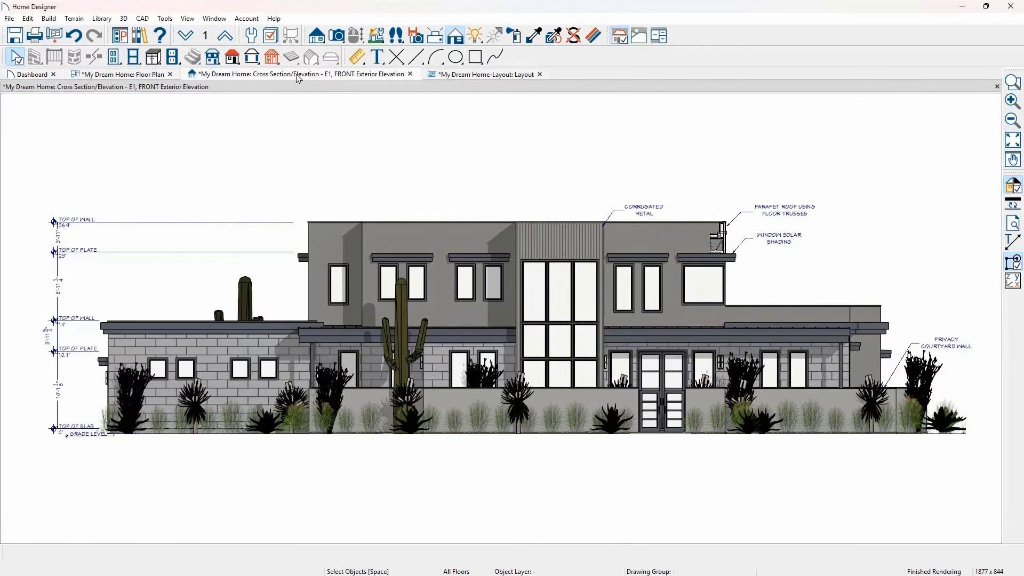
- Send the entire front exterior elevation to layout page 1 as an always-updating live view at 1/4 in = 1 ft, and browse the layout pages
click(10, 19)
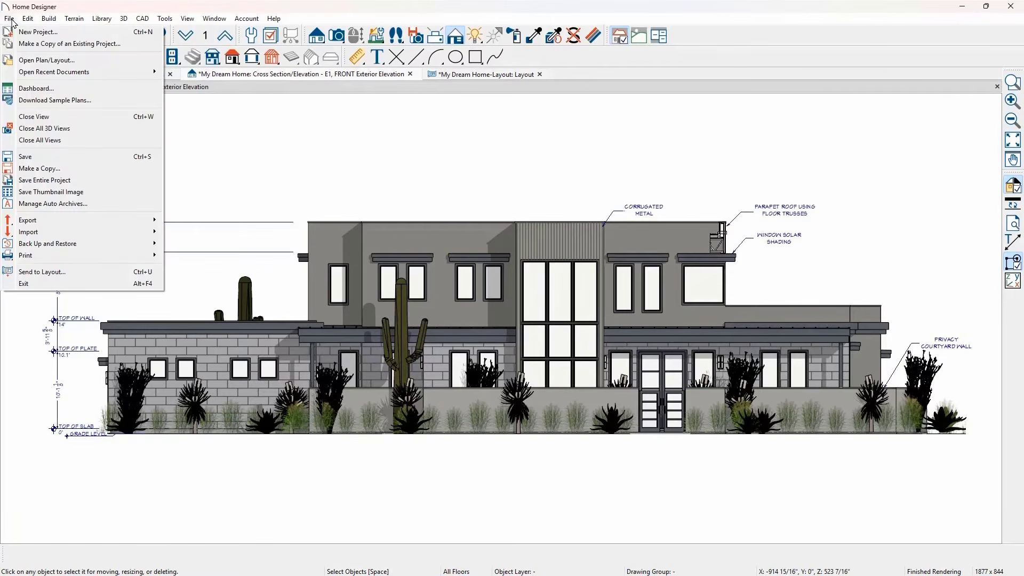
click(97, 272)
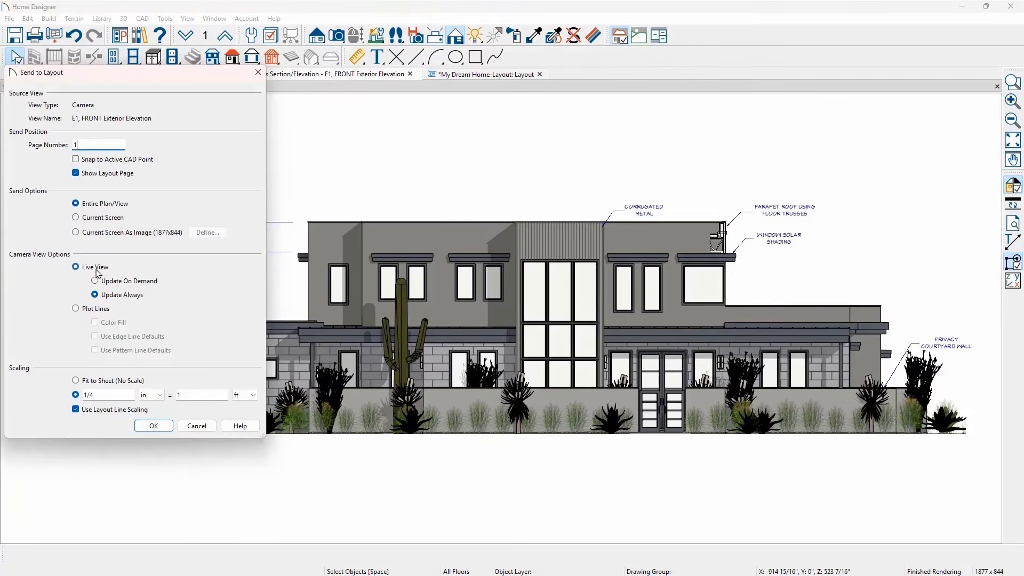
click(153, 427)
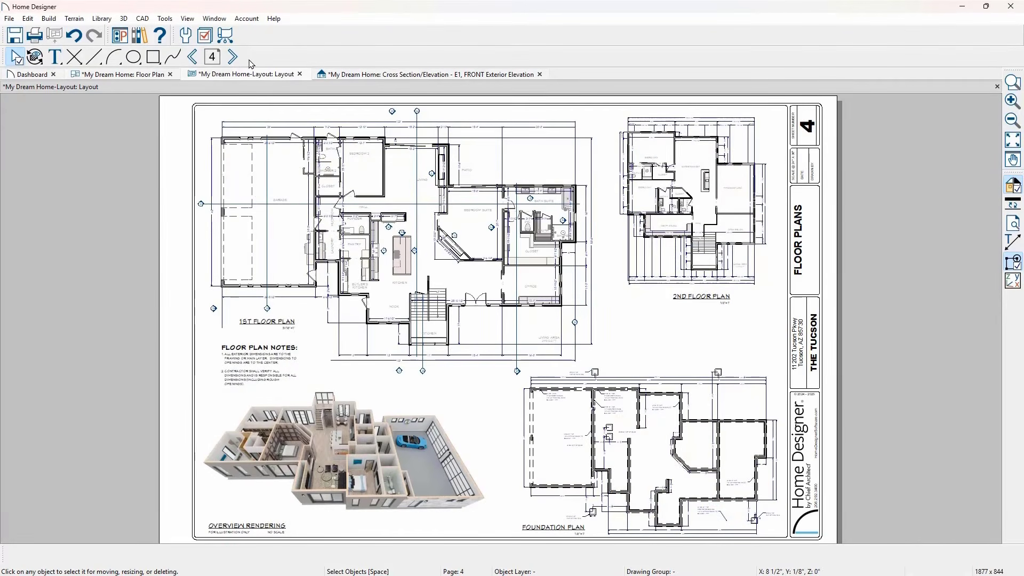
click(232, 59)
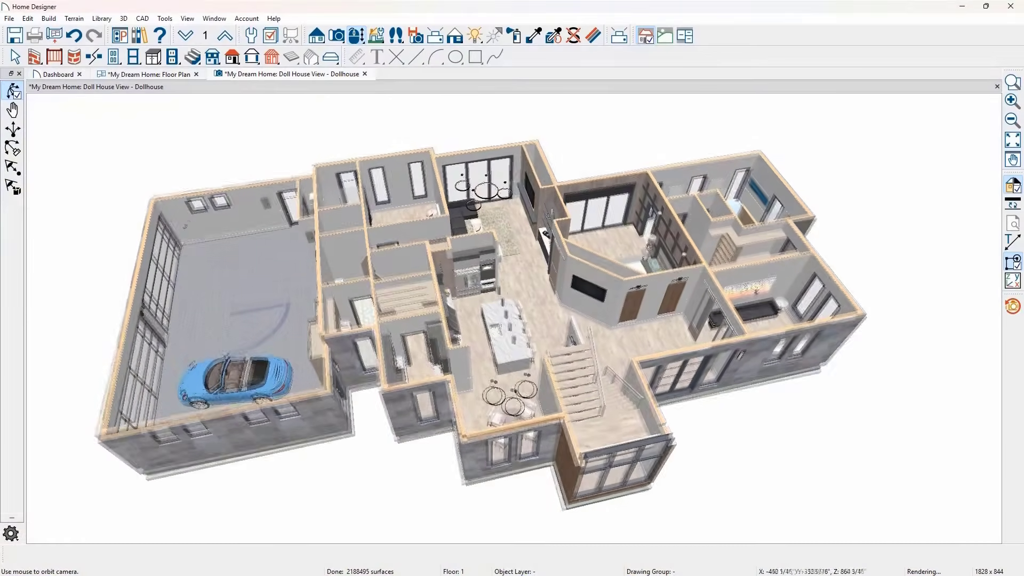
- Create a perspective full overview of the house from the floor plan and view it from the opposite front corner
drag(560, 320, 365, 289)
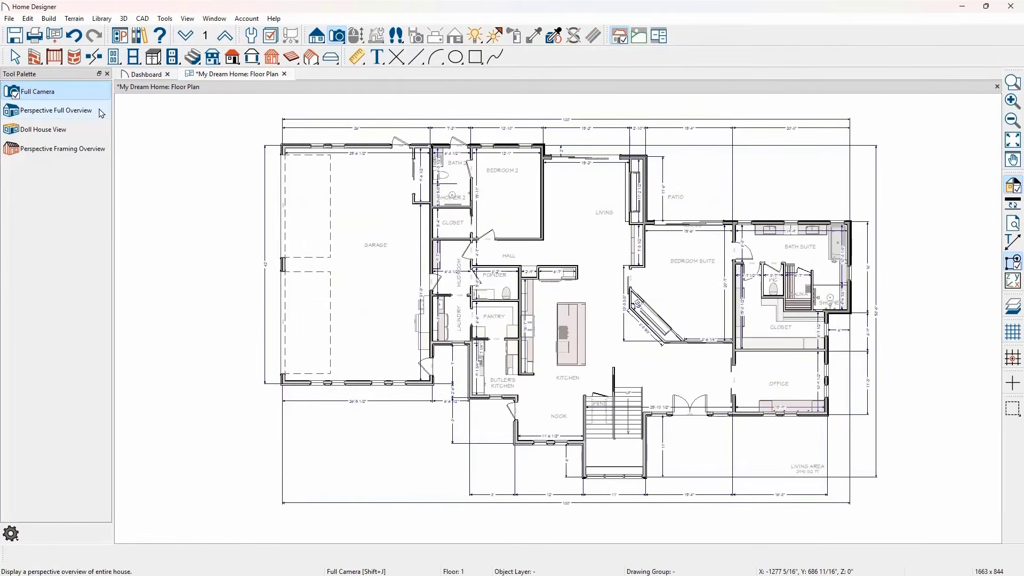
click(102, 112)
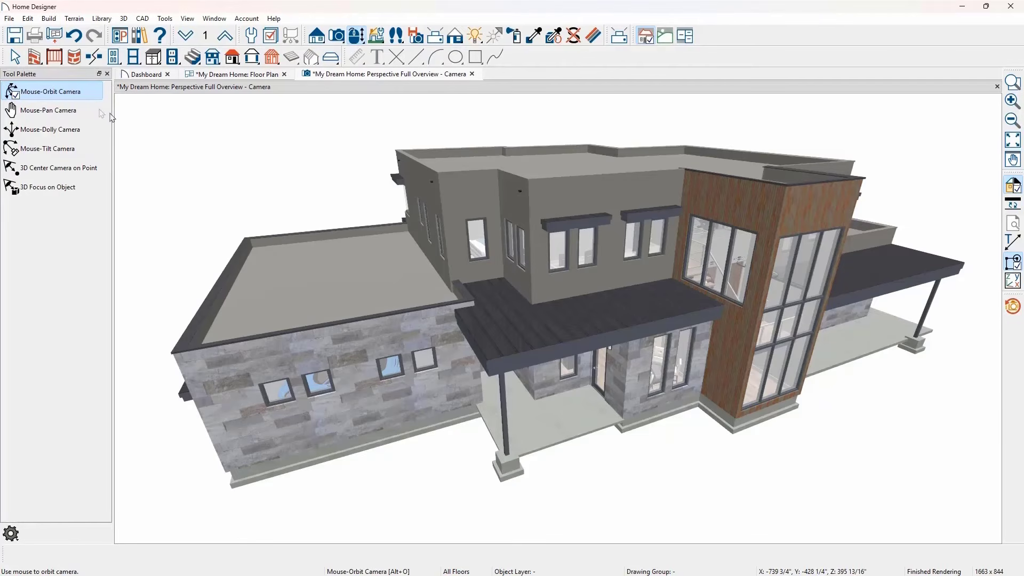
drag(651, 304, 522, 300)
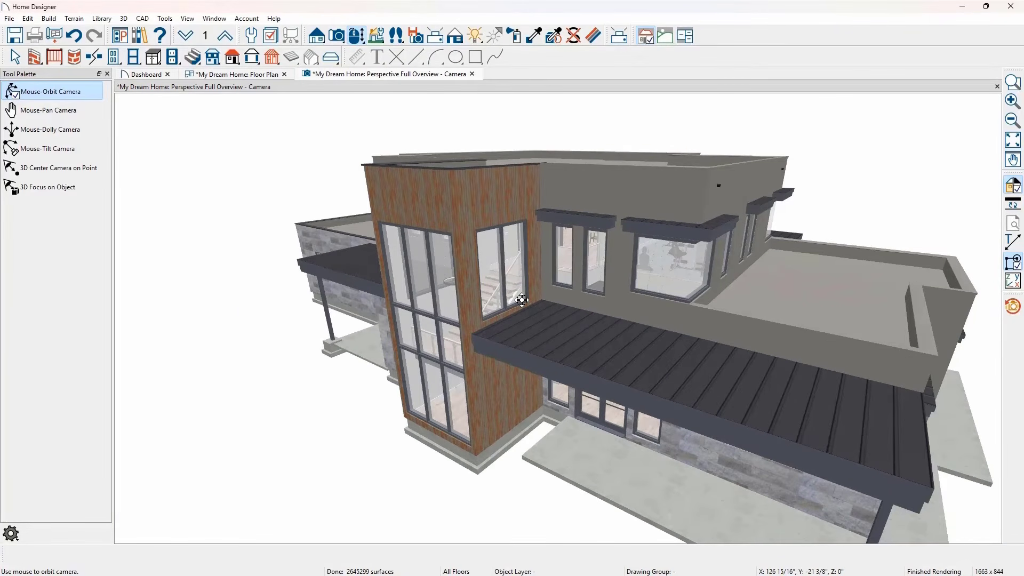
- Cut away one side of the overview model with the Cross Section Slider, setting that side's cut to 9 7/8"
click(376, 36)
click(103, 91)
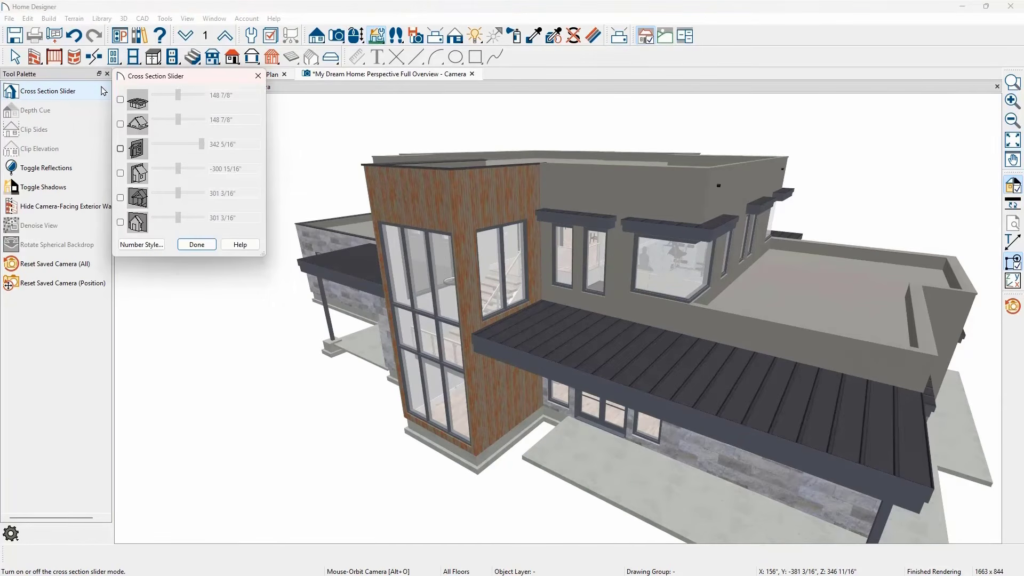
click(120, 148)
drag(202, 149, 190, 149)
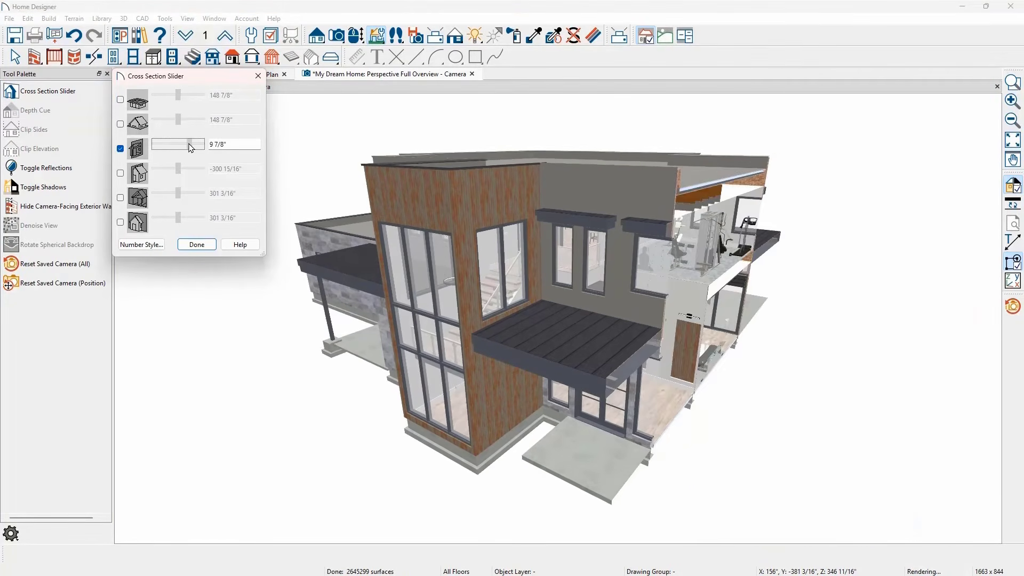
drag(701, 372, 618, 375)
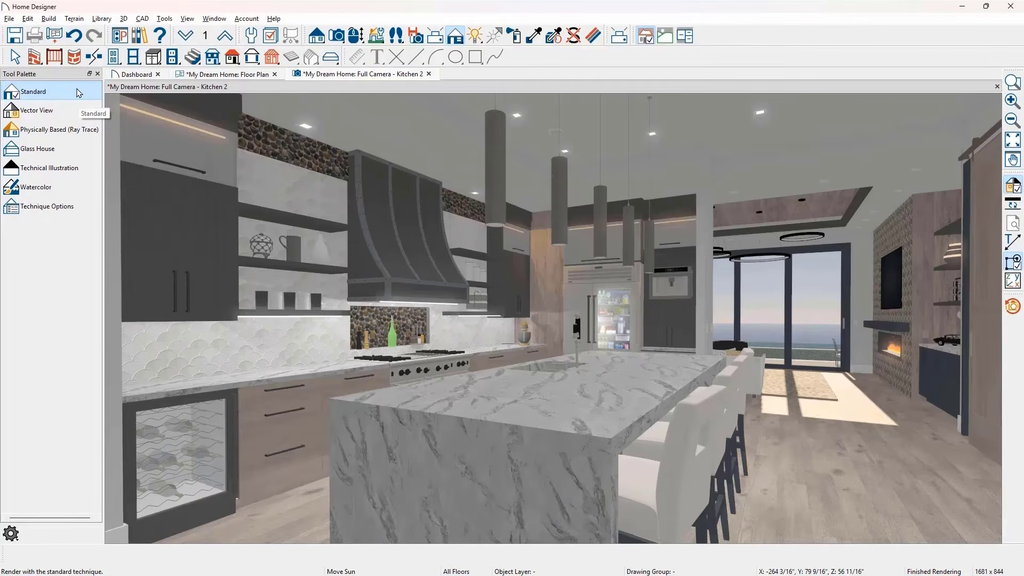
- Render the kitchen view in Vector View, Glass House, Technical Illustration, Watercolor and Physically Based (Ray Trace), and open the technique options
click(74, 111)
click(72, 151)
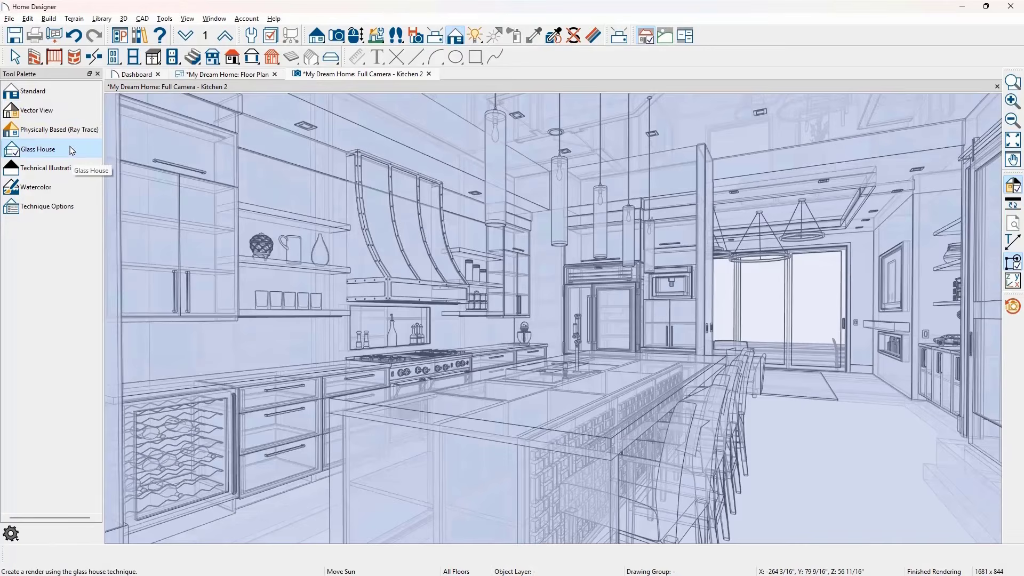
click(82, 171)
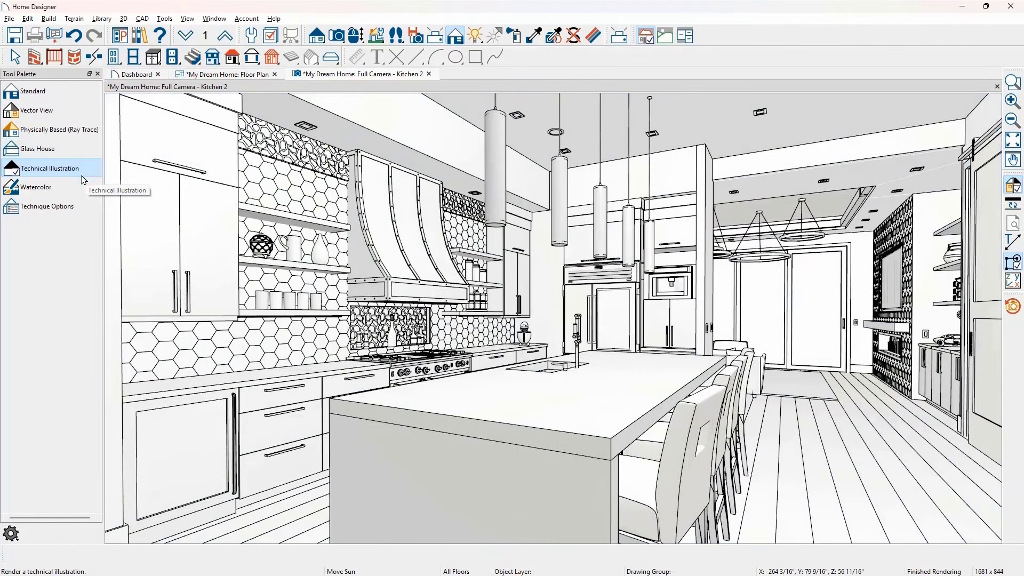
click(83, 188)
click(92, 137)
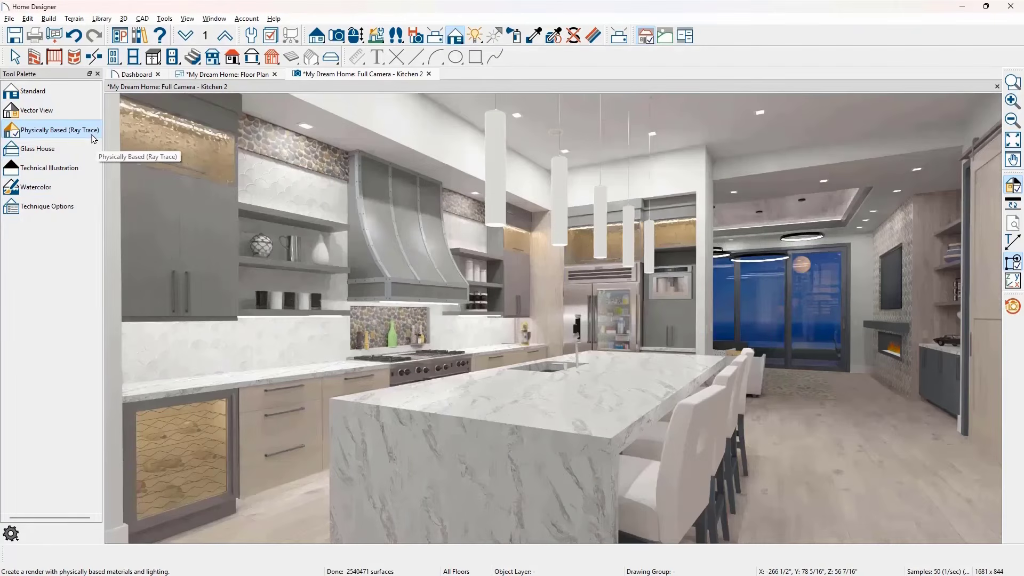
click(83, 206)
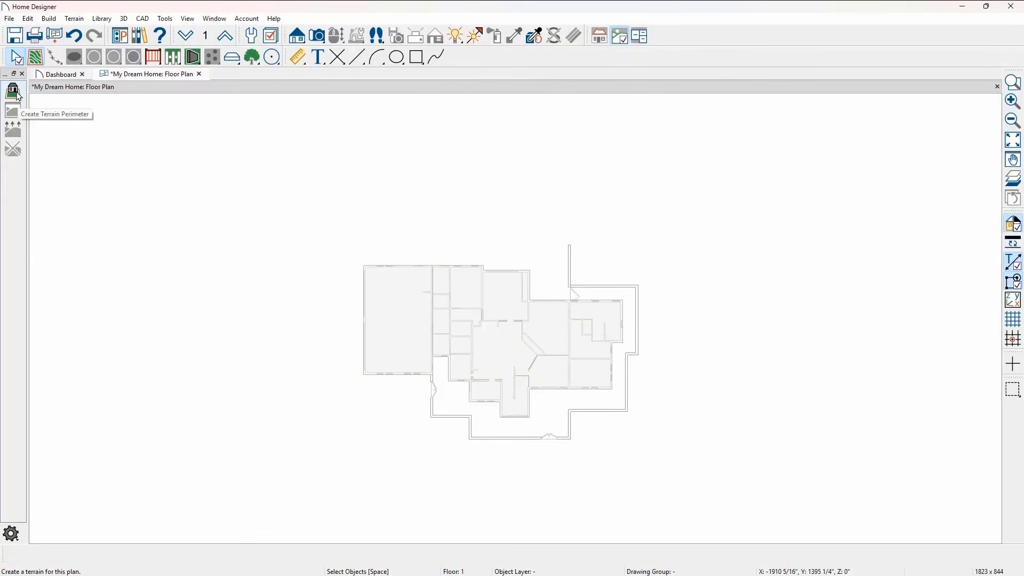
- Create a terrain perimeter around the house and stretch its left and rear edges outward
click(12, 92)
click(347, 256)
drag(348, 255, 297, 244)
drag(470, 195, 469, 123)
- Set the terrain perimeter's front-to-back depth to 150 feet by moving its rear edge
click(466, 303)
text(1)
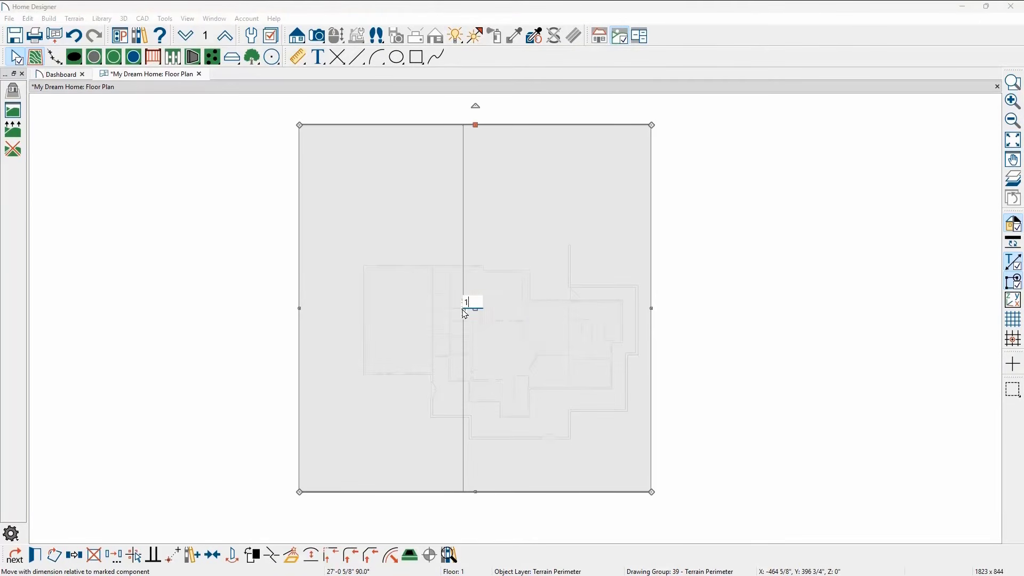
text(50)
key(Return)
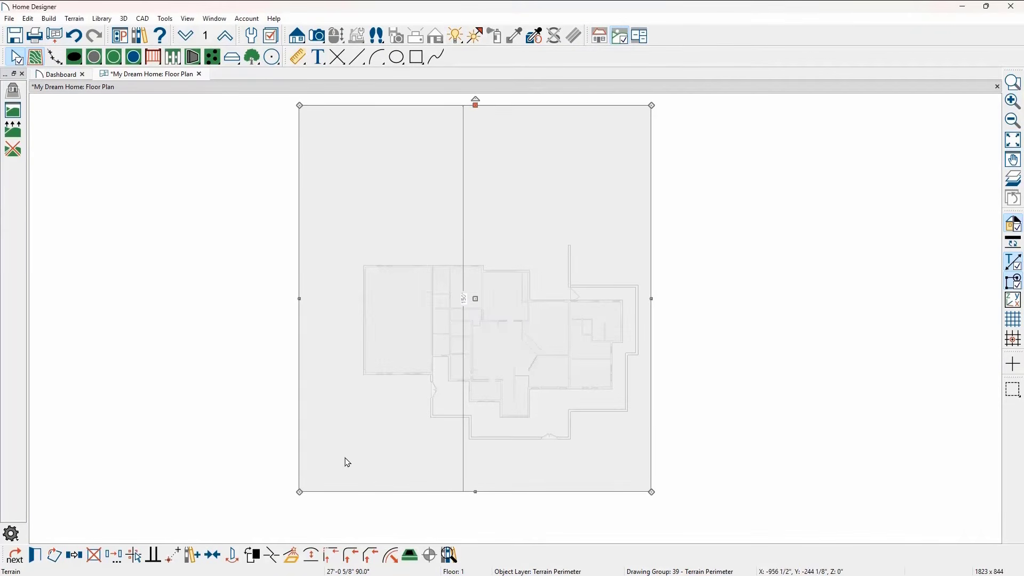
- Pull the terrain perimeter's front-left corner about 25 feet outward and draw a rectangular elevation region around the whole house
drag(300, 492, 235, 488)
key(Escape)
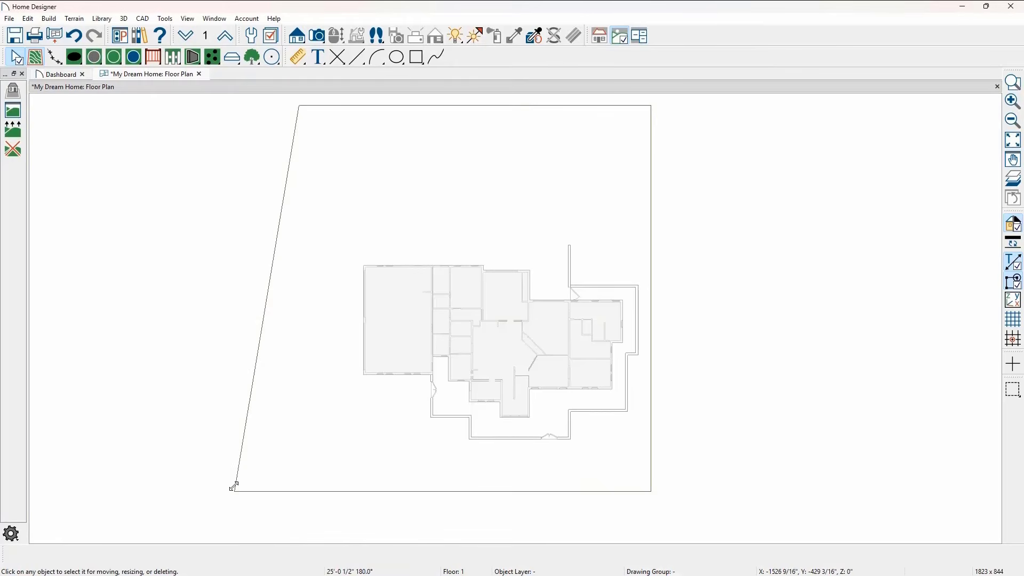
click(55, 56)
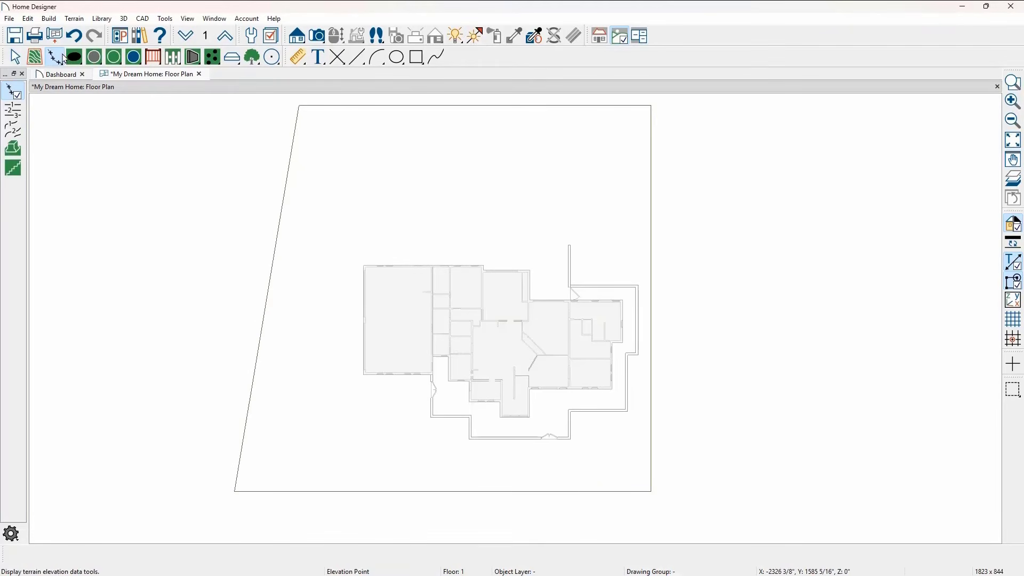
click(13, 149)
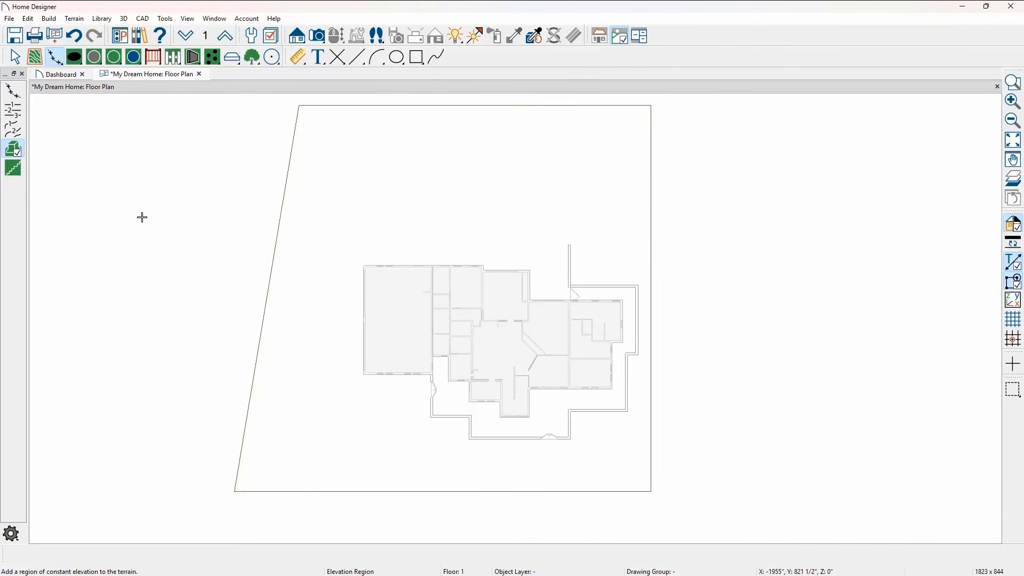
drag(142, 217, 684, 522)
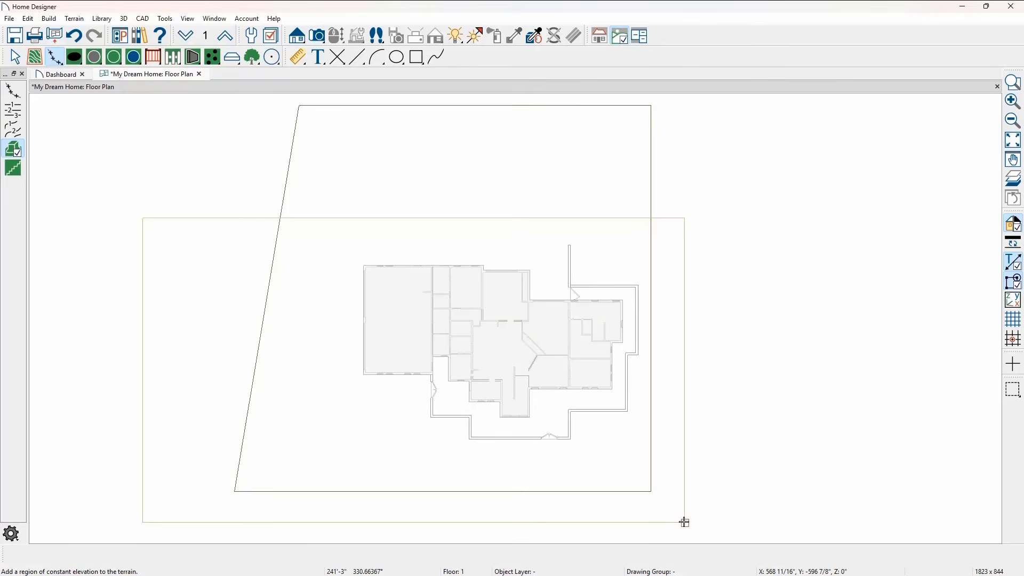
- Draw an elevation line about 165 feet long across the rear of the terrain and set its elevation to -10'
click(12, 110)
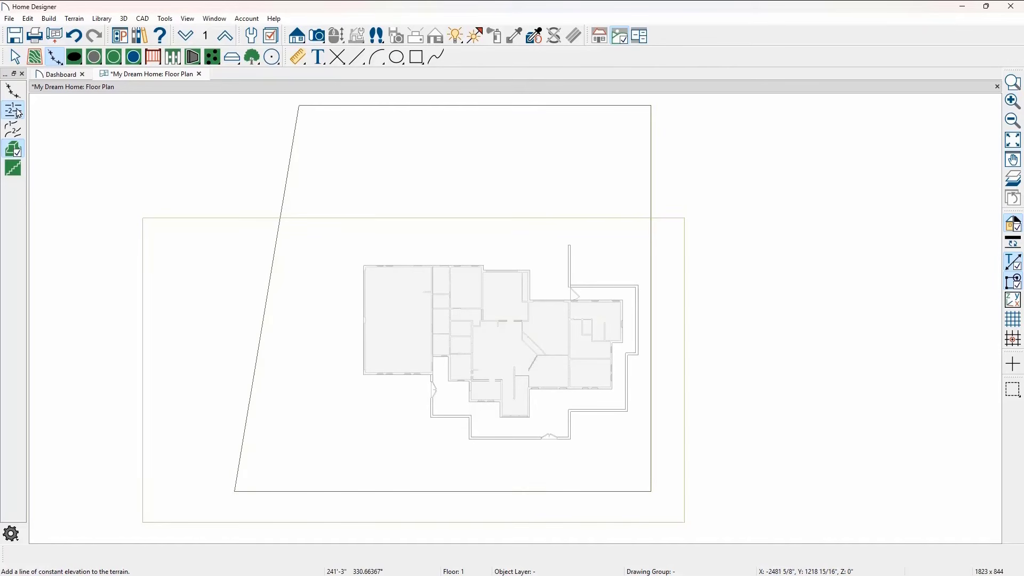
drag(254, 115, 679, 112)
double_click(679, 113)
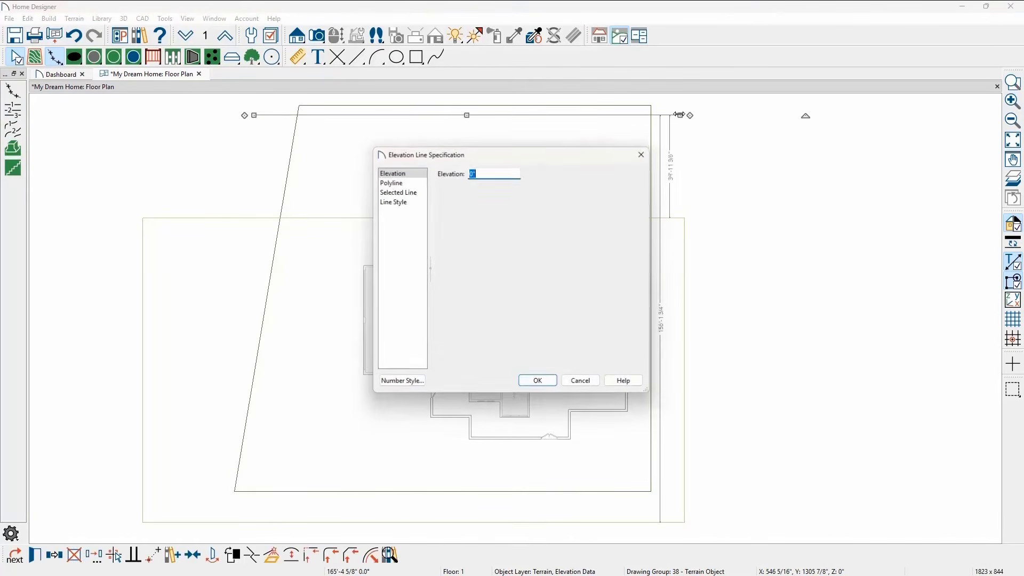
text(-10)
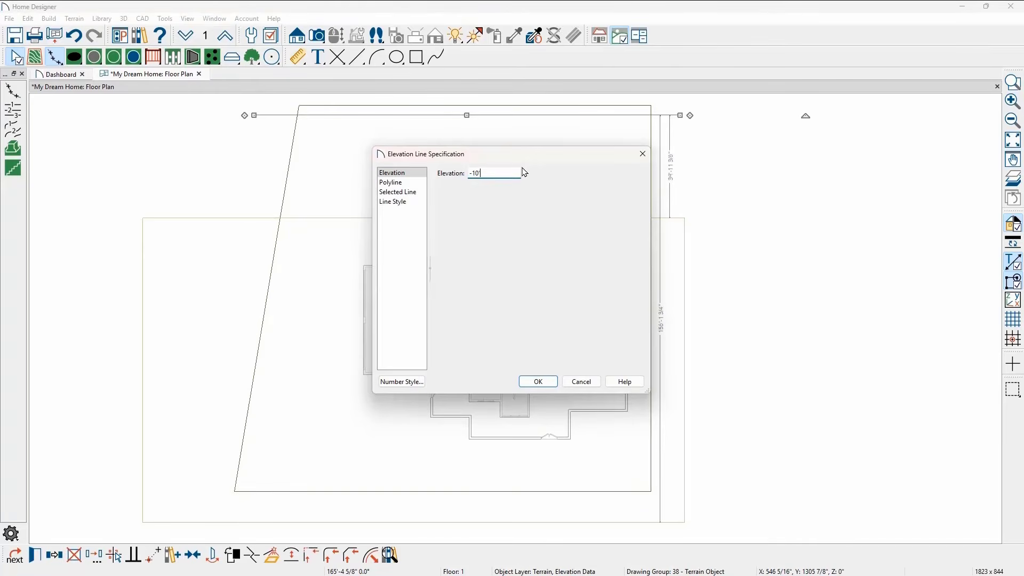
key(Return)
- Build the terrain surface and view it with the house from several sides in a perspective full overview
click(34, 57)
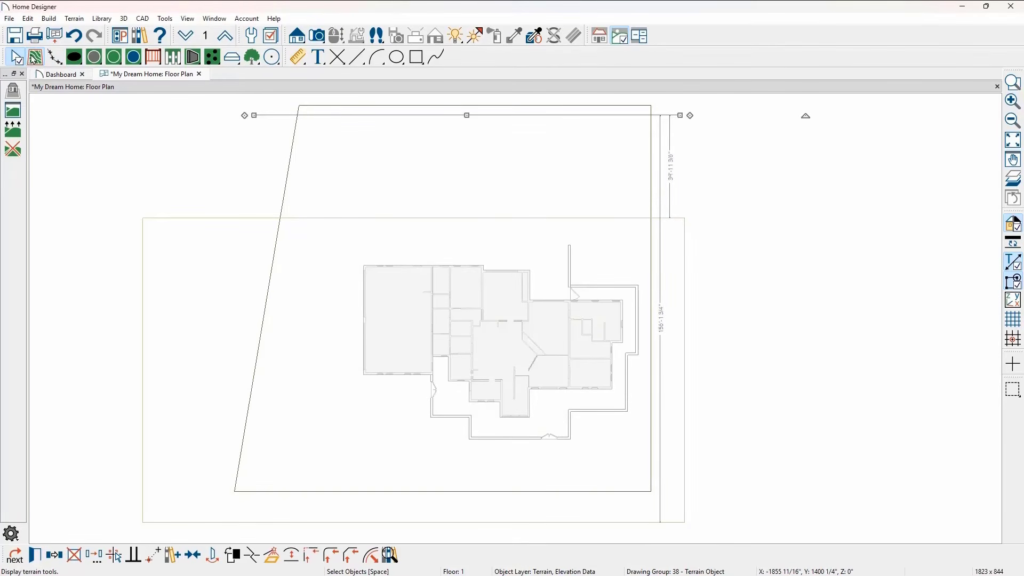
click(12, 132)
click(317, 36)
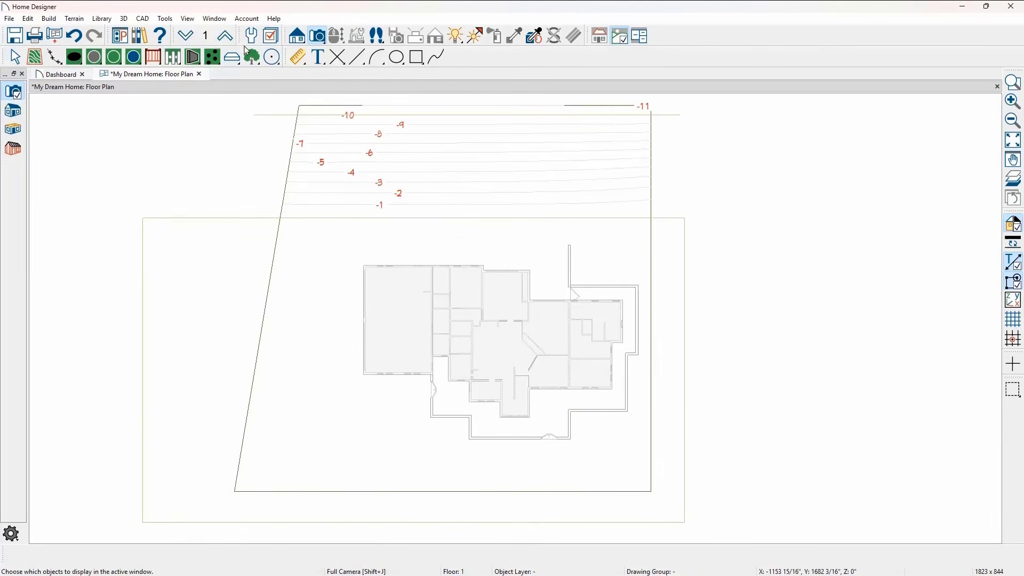
click(13, 110)
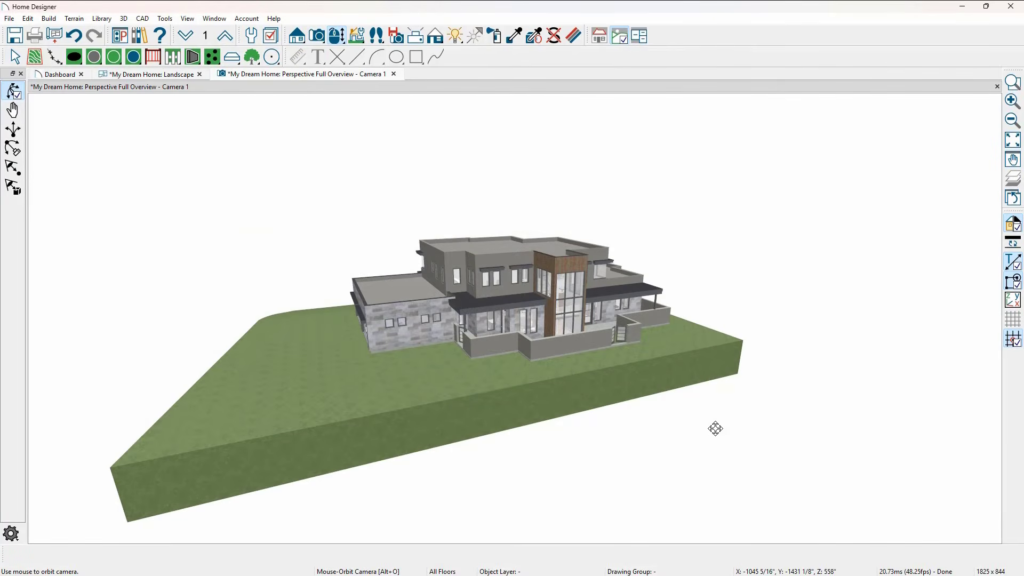
drag(720, 428, 336, 416)
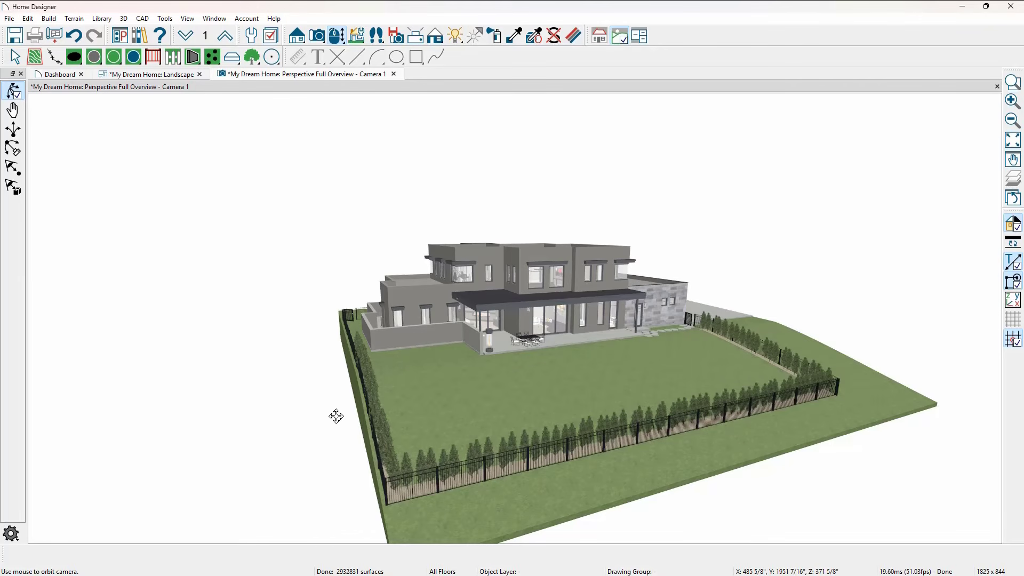
drag(336, 416, 205, 422)
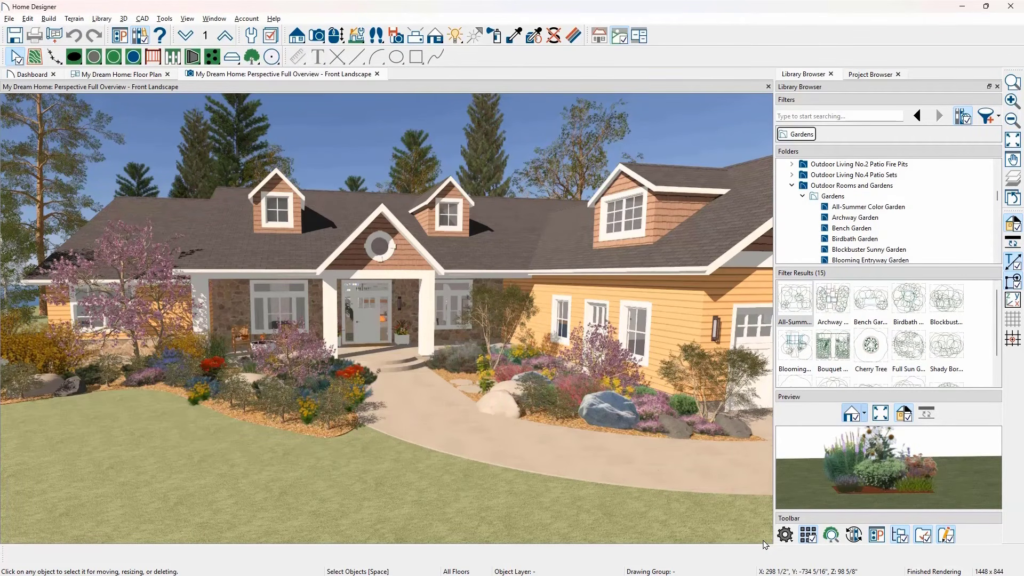
- Search the Plant Chooser for the common name Geranium and compare the matches by common name and by scientific name
click(830, 536)
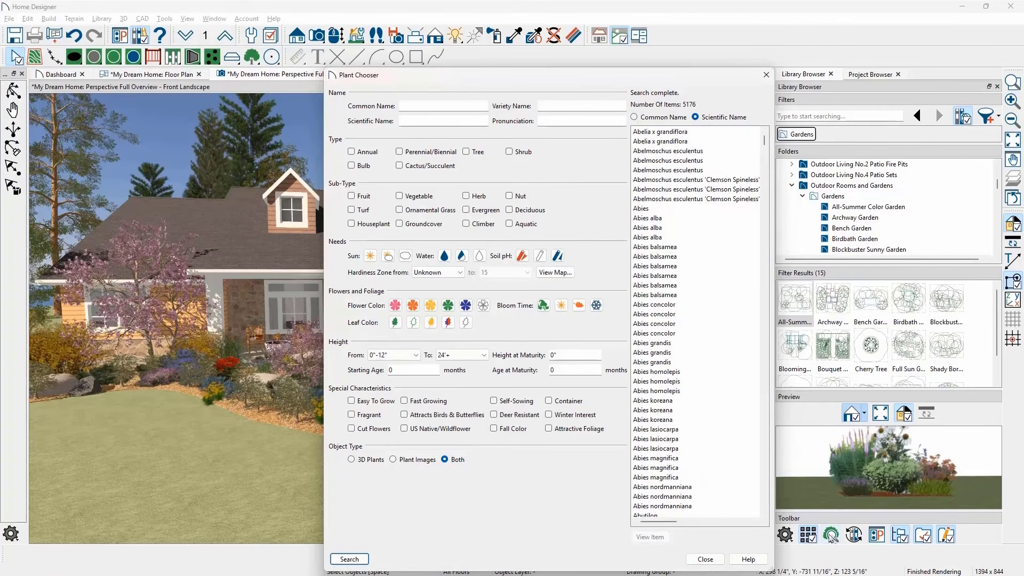
click(409, 109)
text(Geranium)
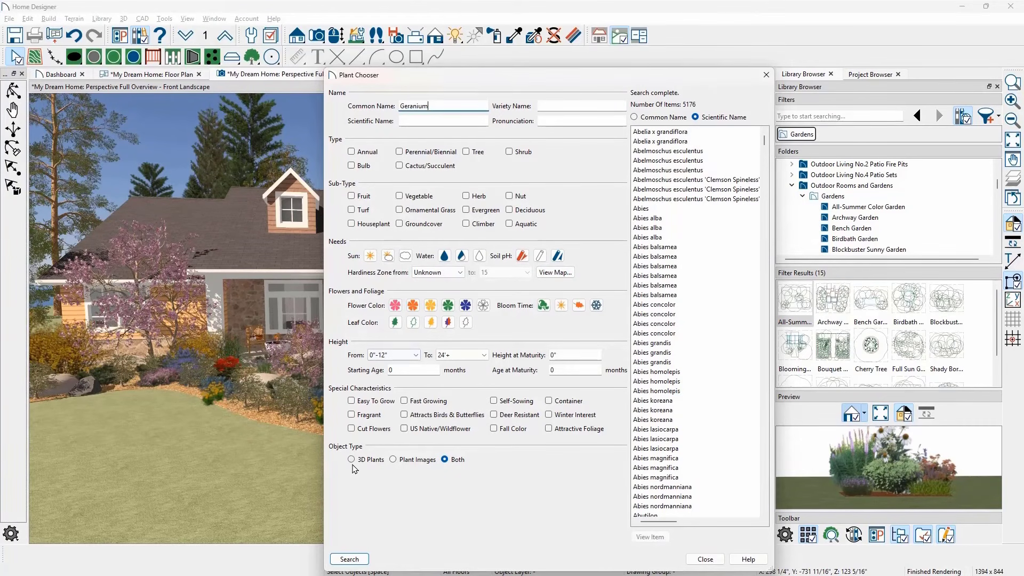
click(348, 559)
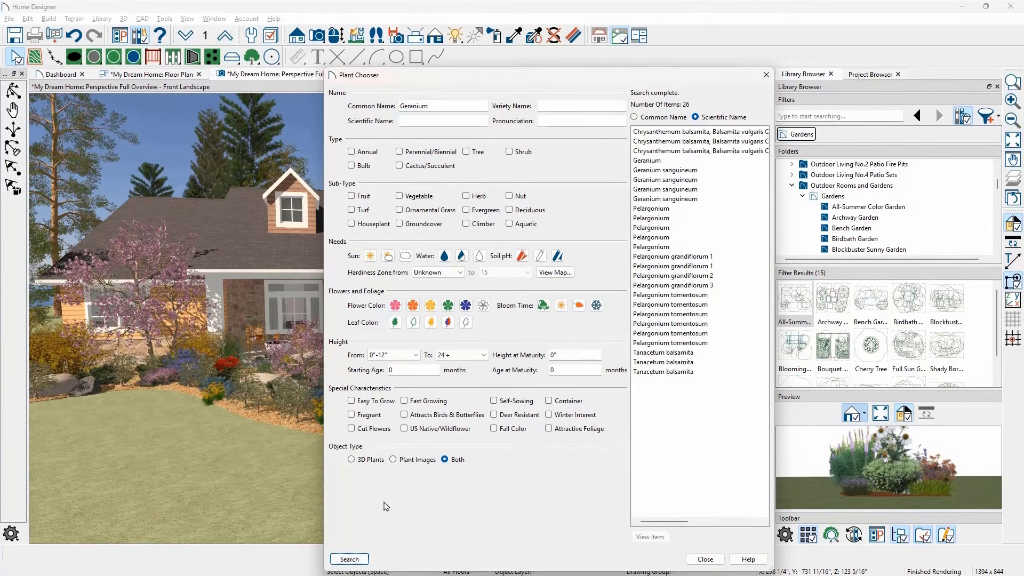
click(634, 117)
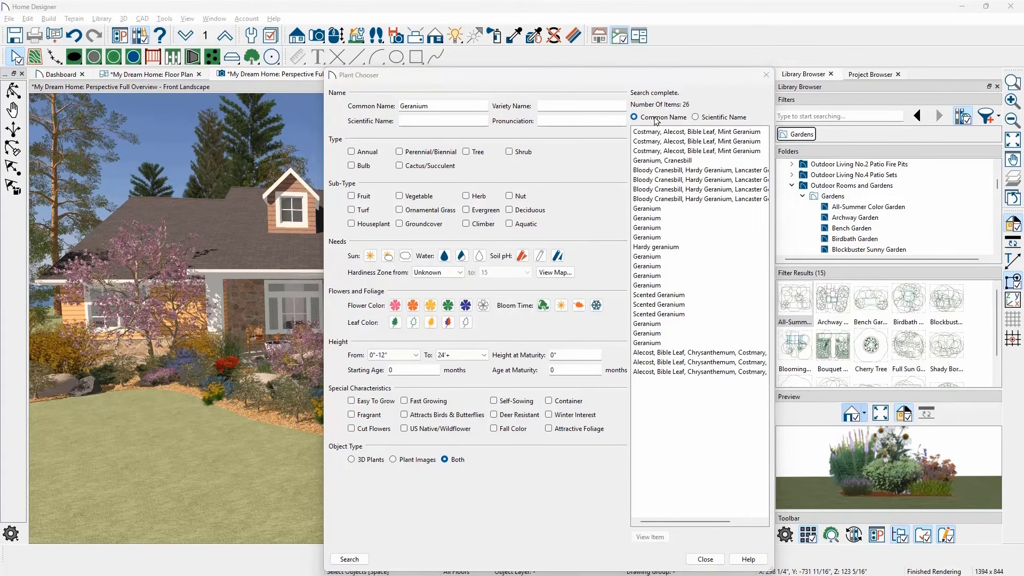
click(695, 117)
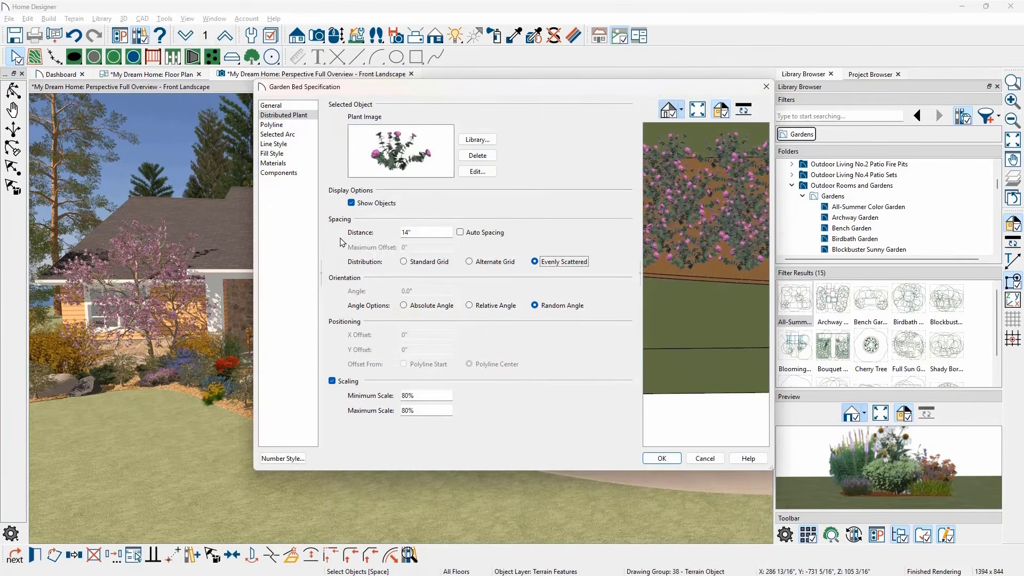
- Set the garden bed's plant distribution to Alternate Grid and open the plant image's botanical information
click(469, 262)
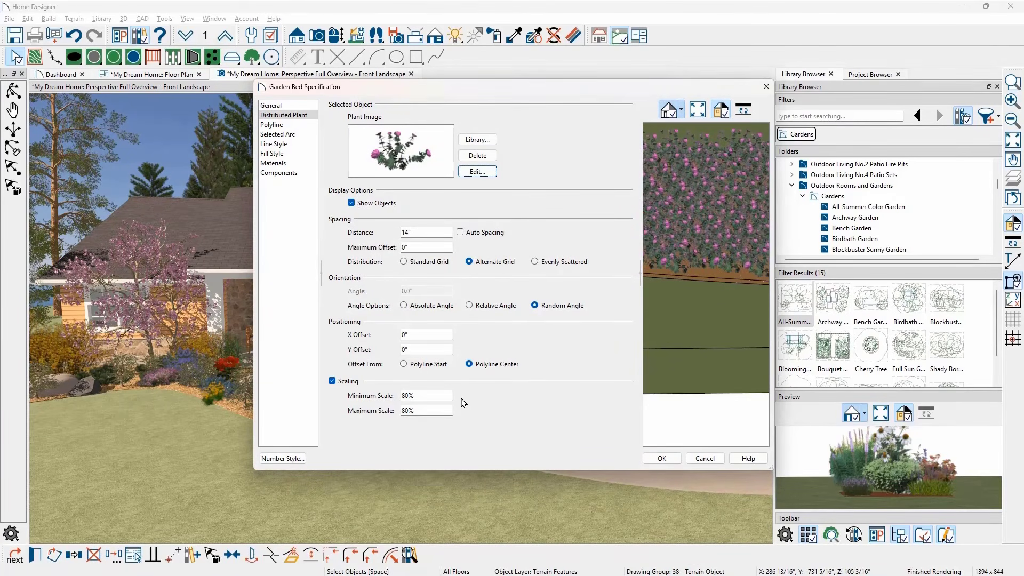
click(476, 171)
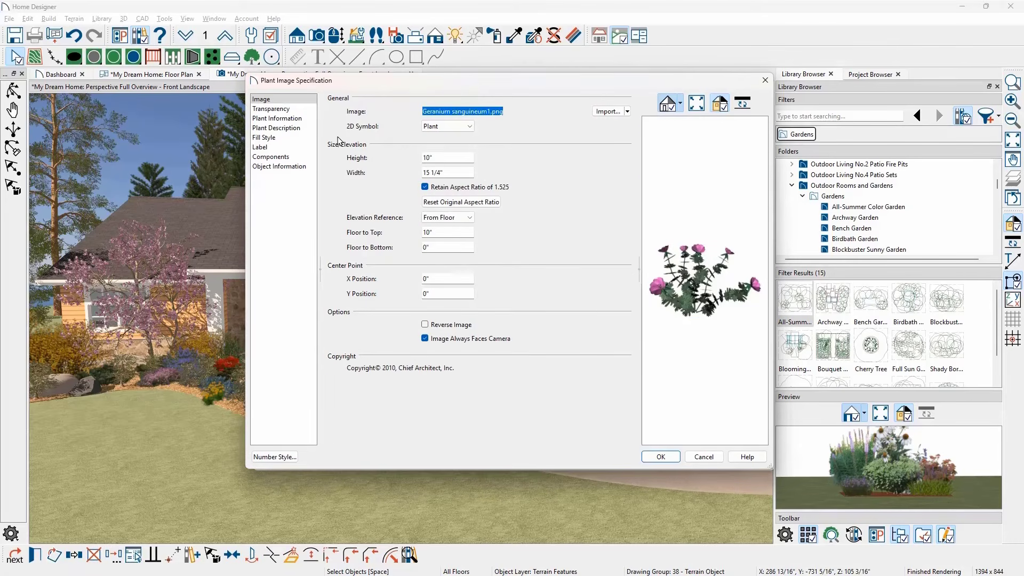
click(309, 118)
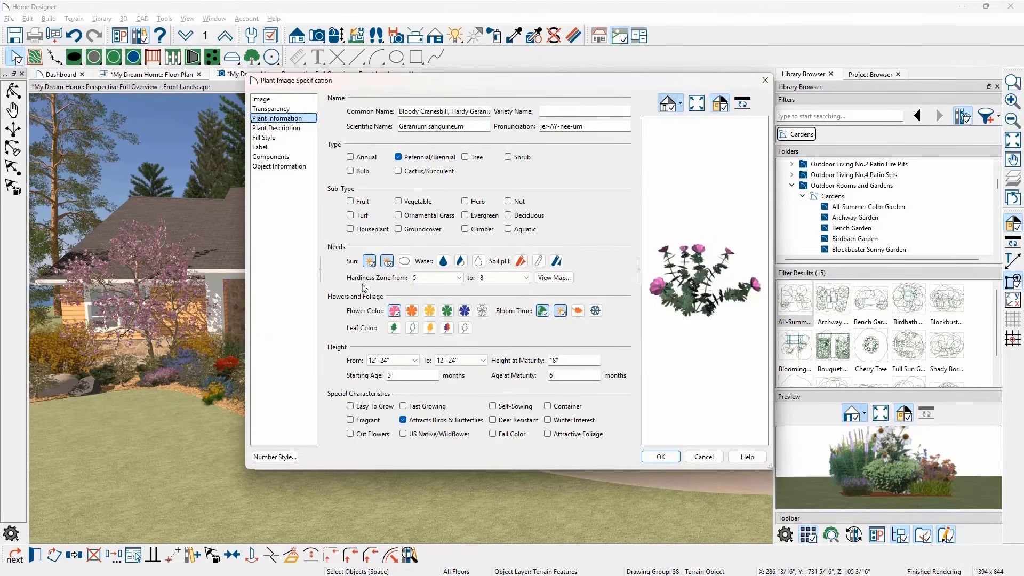
- Consult the plant's hardiness zone map for the Eastern USA region
click(567, 279)
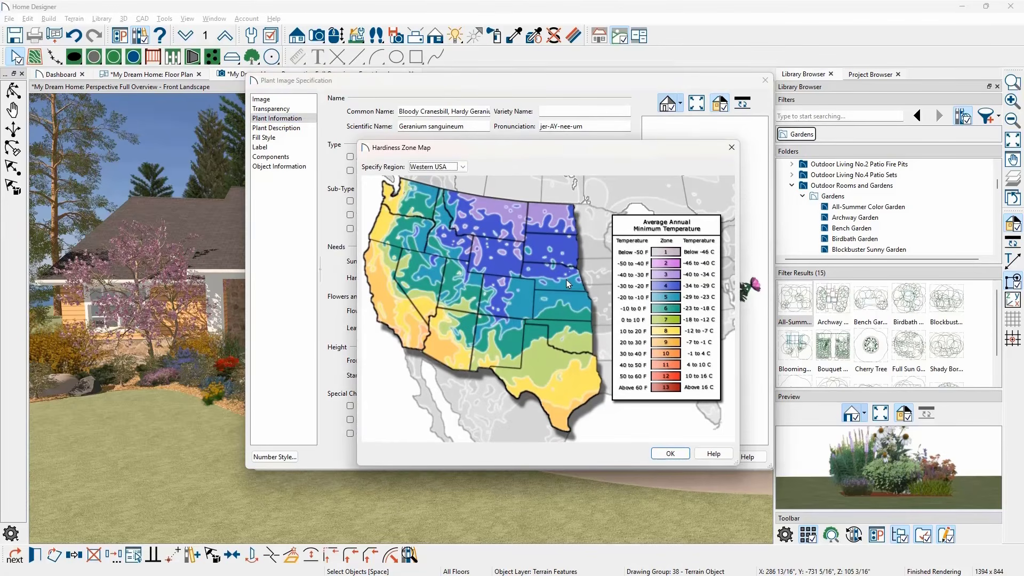
click(460, 167)
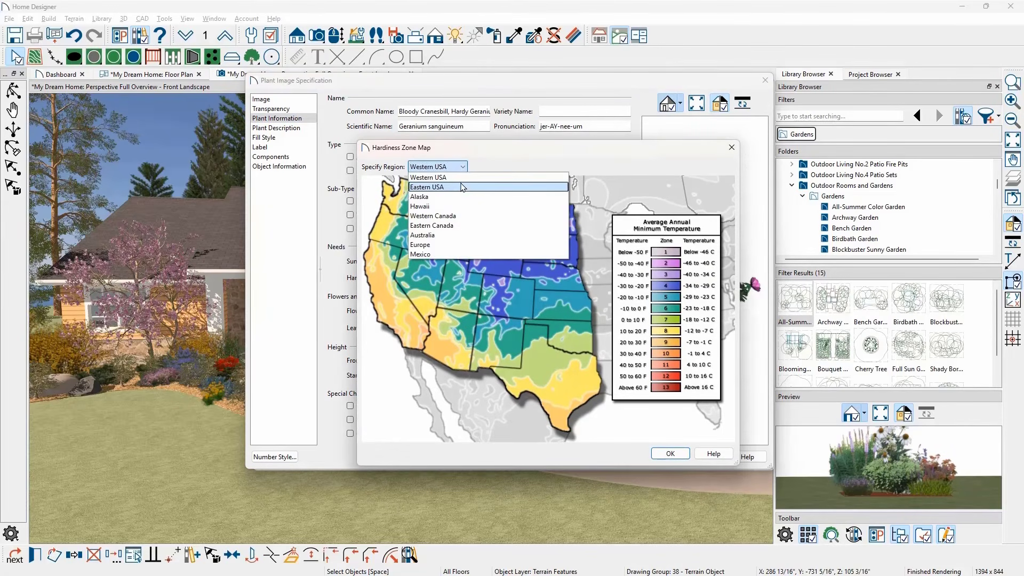
click(462, 187)
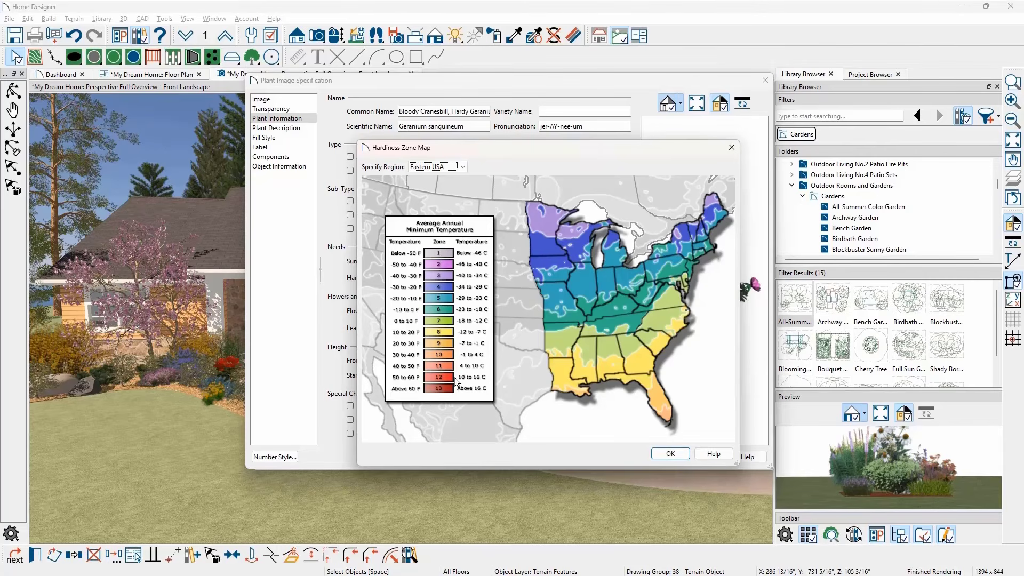
click(670, 453)
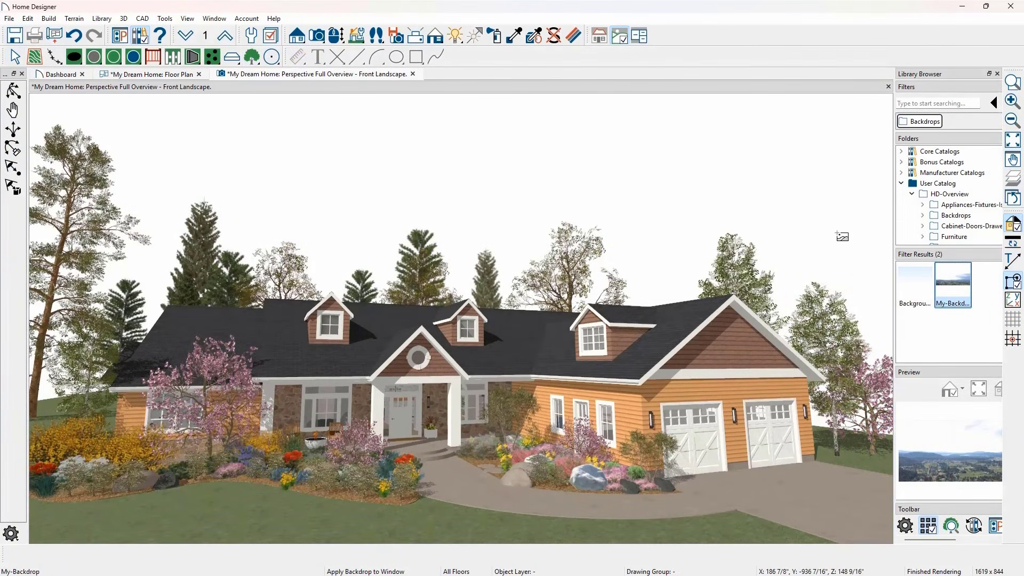
- Apply the My-Backdrop image to the front landscape view
click(822, 226)
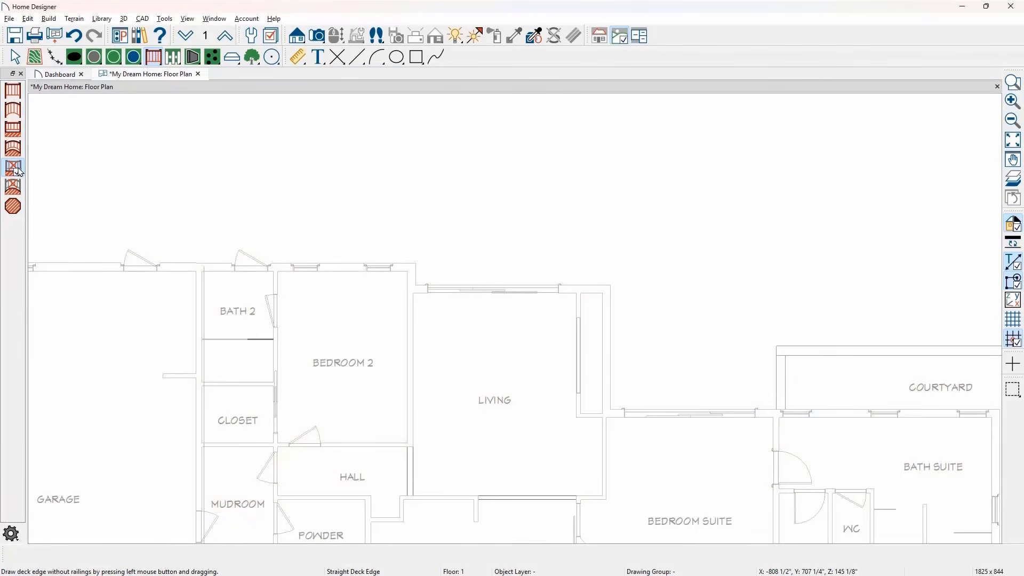
- Outline a rear deck with straight, railing-free edges from the wall corner at Bath 2 to the courtyard corner, with an 18-foot-deep courtyard side
drag(200, 264, 201, 155)
mouse_move(201, 155)
mouse_down()
mouse_move(724, 169)
mouse_move(780, 160)
mouse_move(779, 347)
mouse_up()
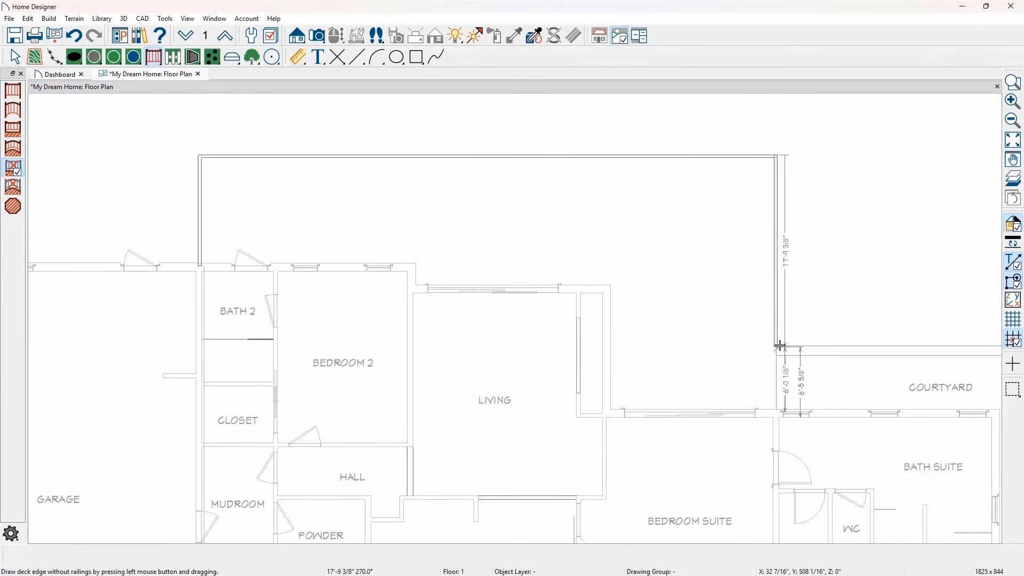
key(space)
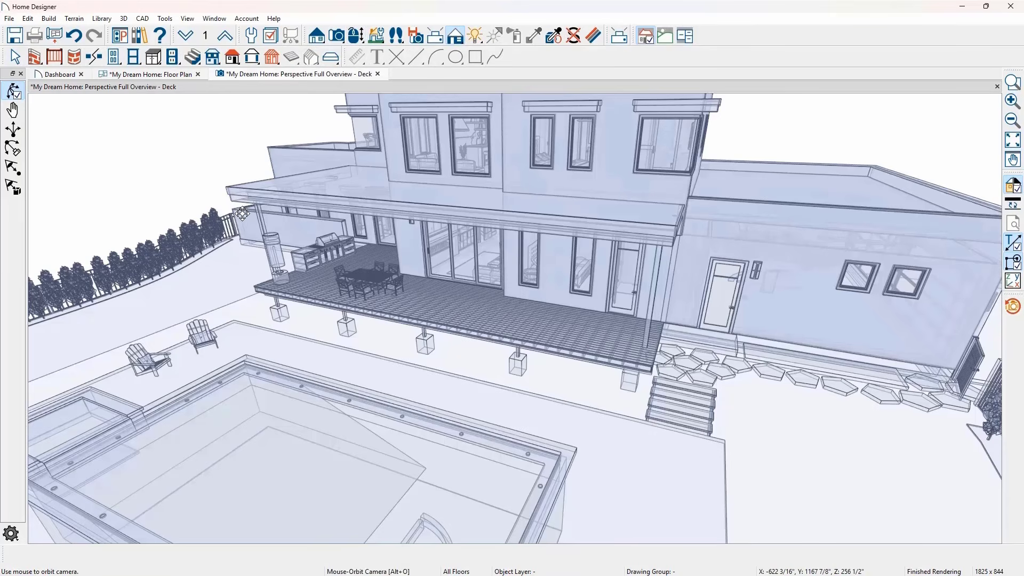
- Open the deck's room specification and review its structure, planking, joist and support settings
drag(245, 217, 288, 260)
key(space)
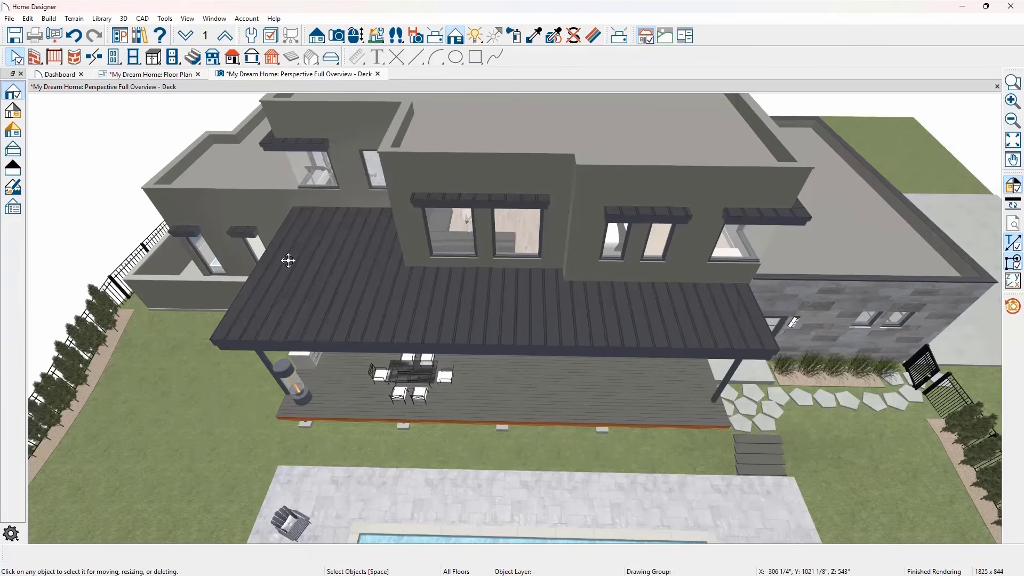
double_click(335, 367)
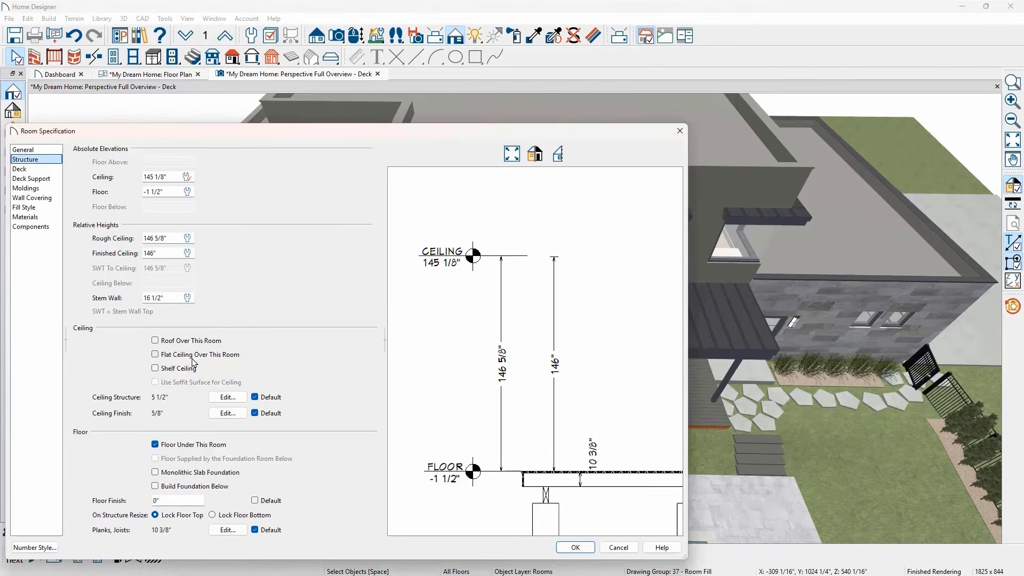
click(48, 170)
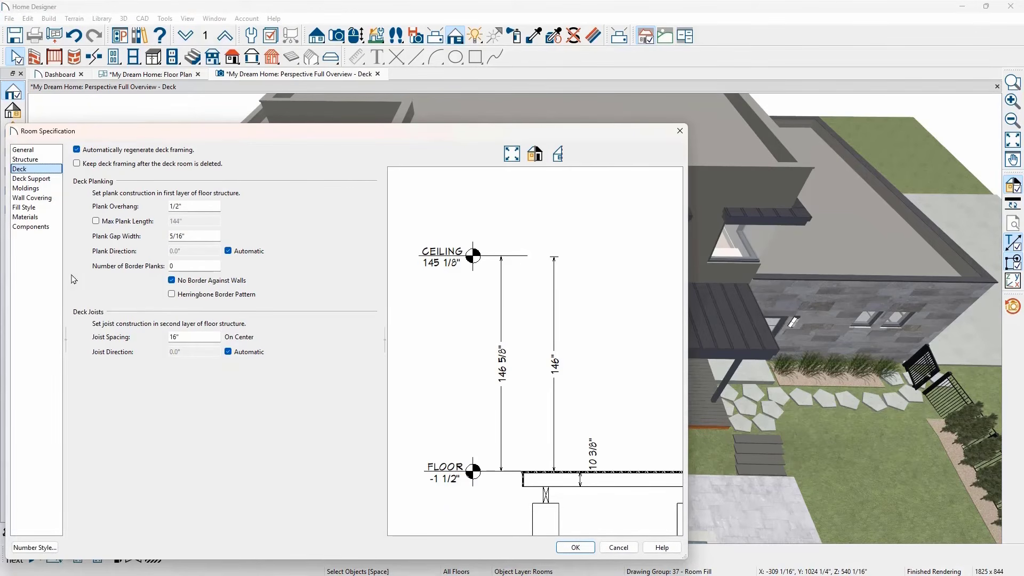
click(55, 180)
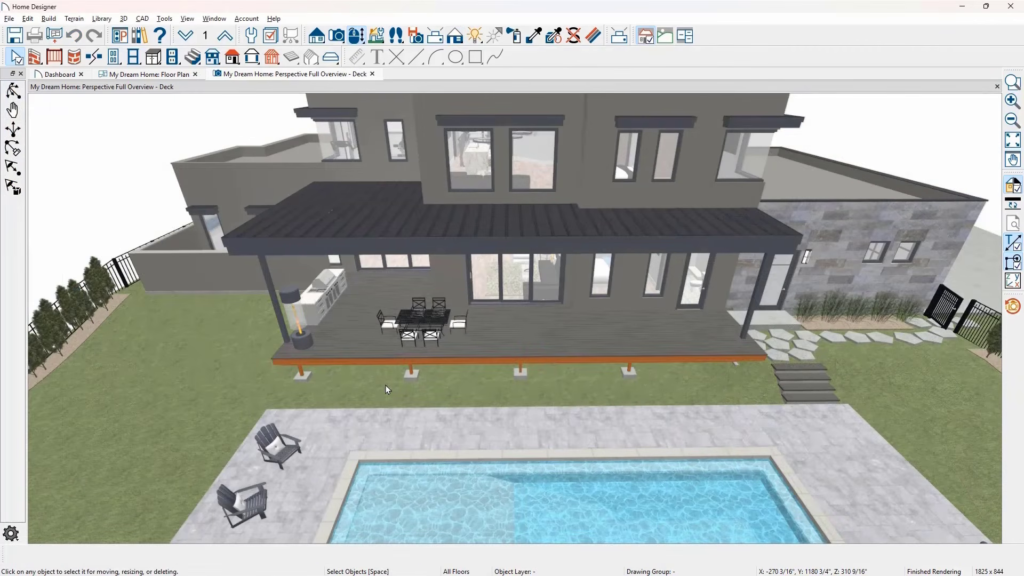
- Calculate the structural materials list for the deck and switch its reporting to Linear Length
click(355, 340)
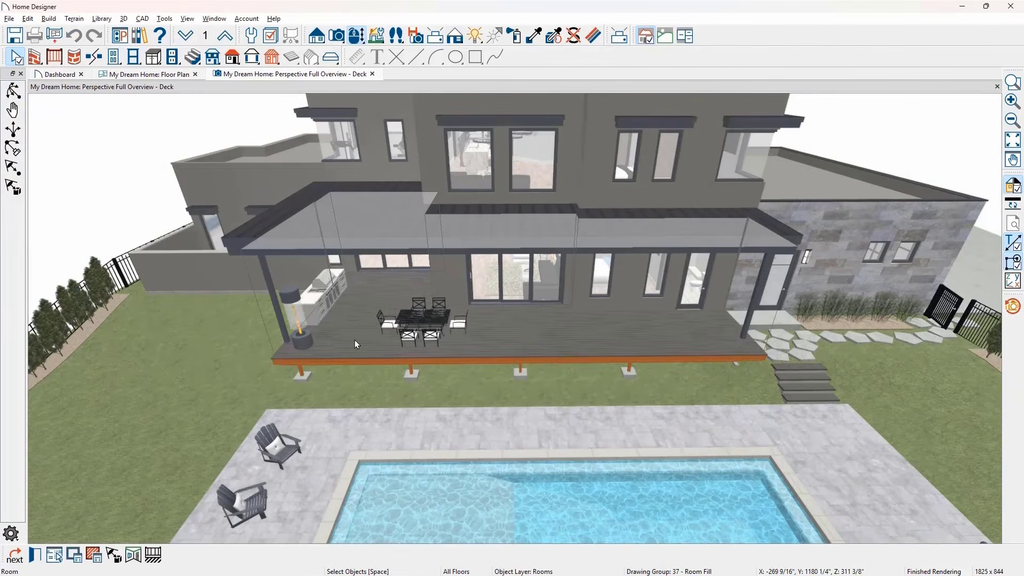
click(96, 555)
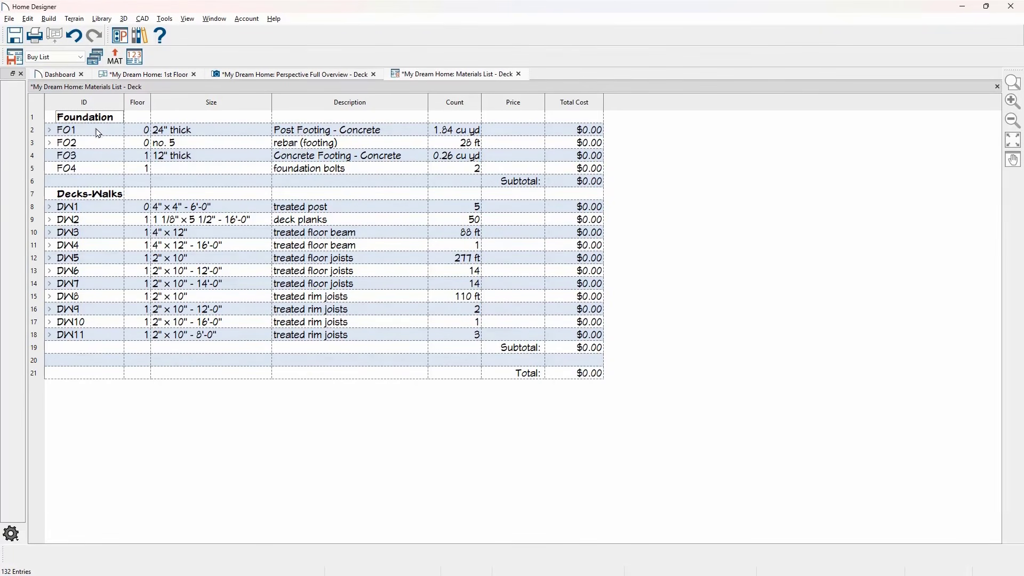
click(82, 57)
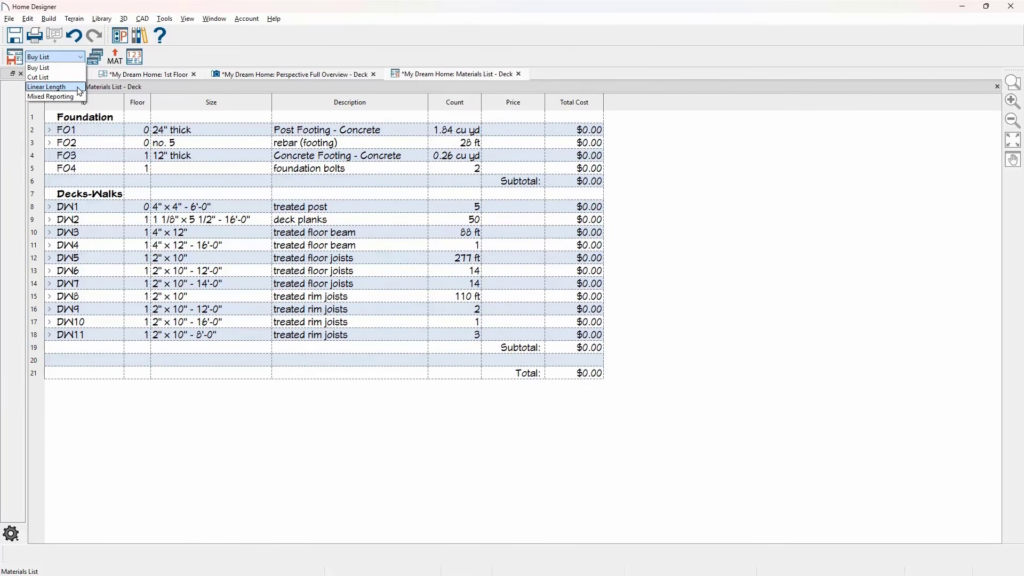
click(51, 86)
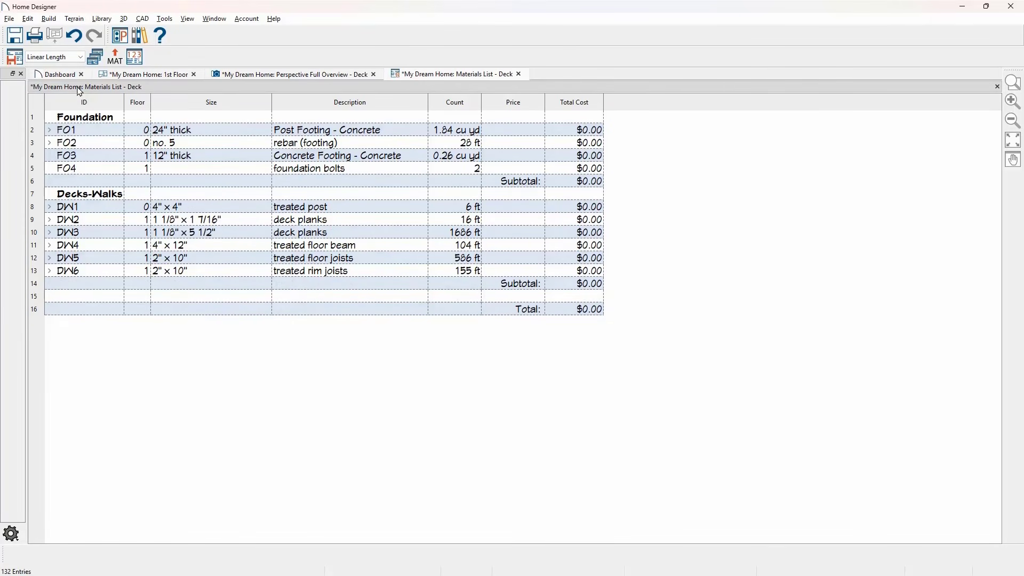